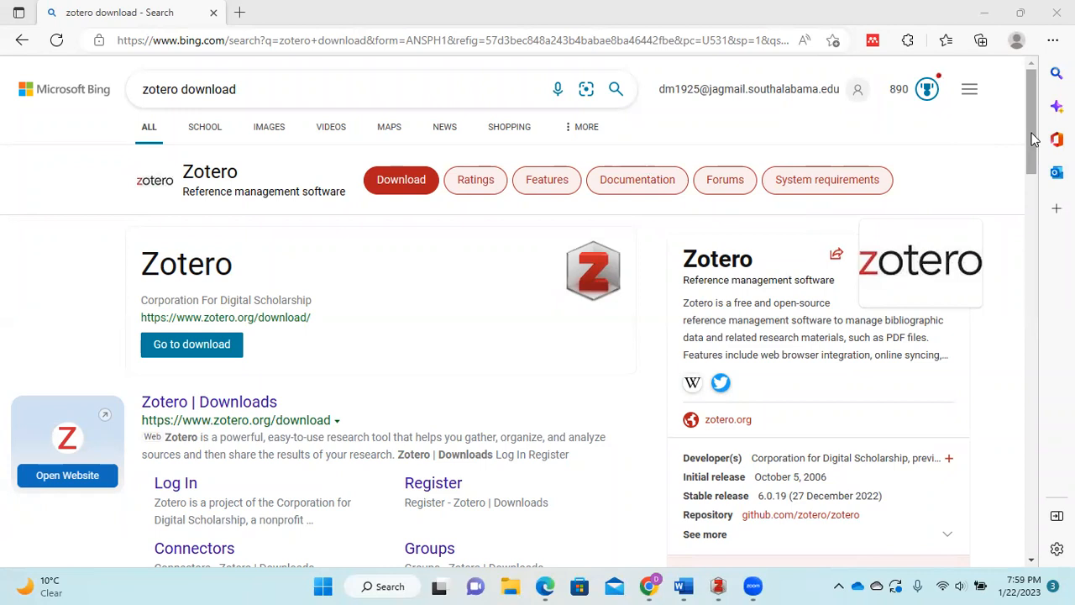
# - Replace the Bing query with "Googel", run the search, and open the Google home page from the results
pyautogui.moveTo(1033, 139); pyautogui.dragTo(1033, 143)
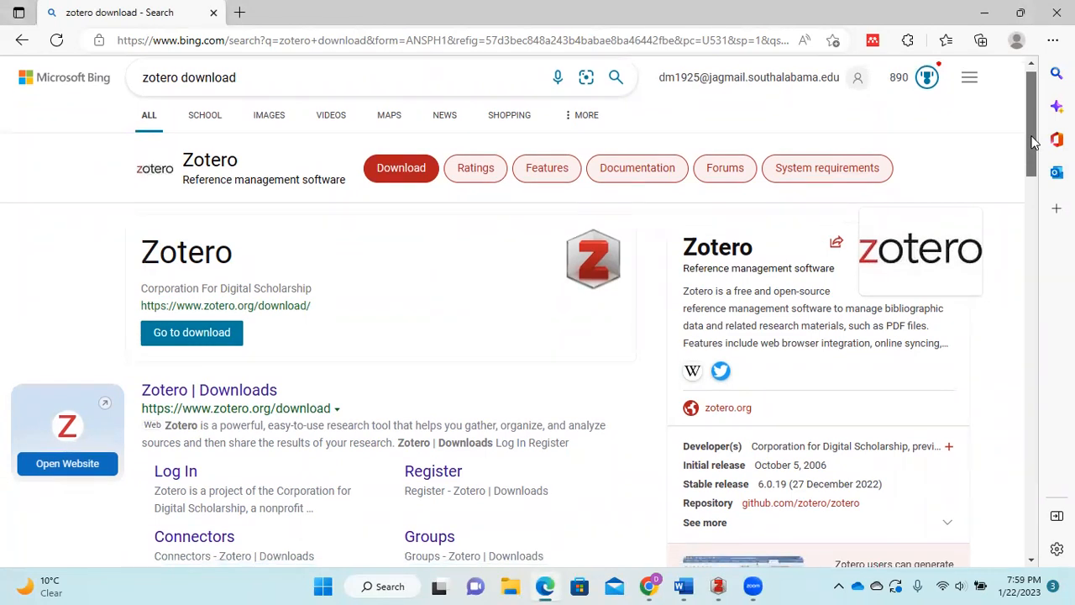
pyautogui.moveTo(1034, 143); pyautogui.dragTo(1033, 137)
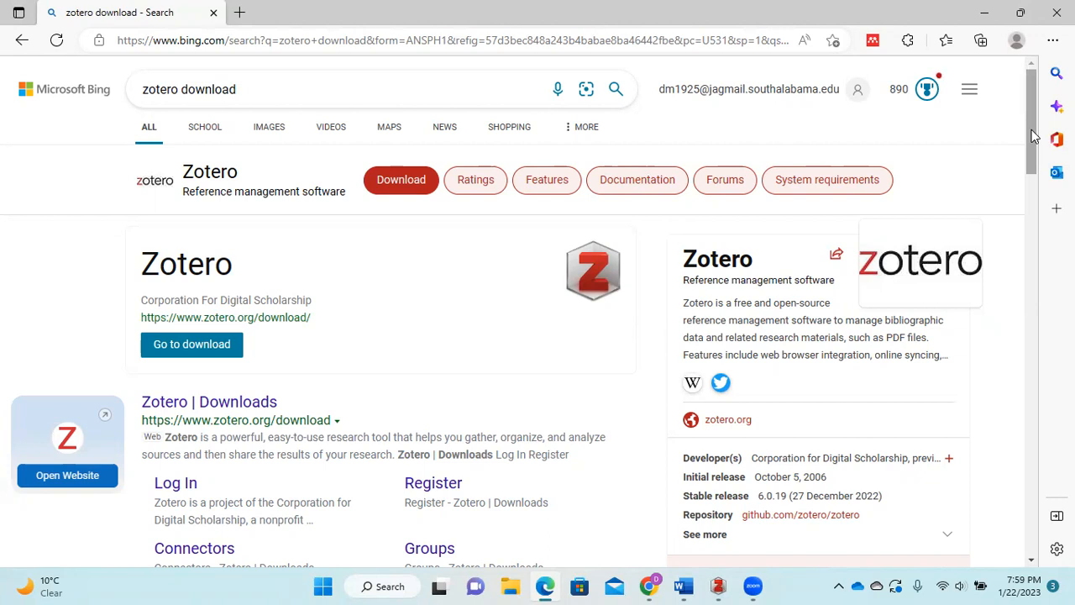
pyautogui.click(399, 98)
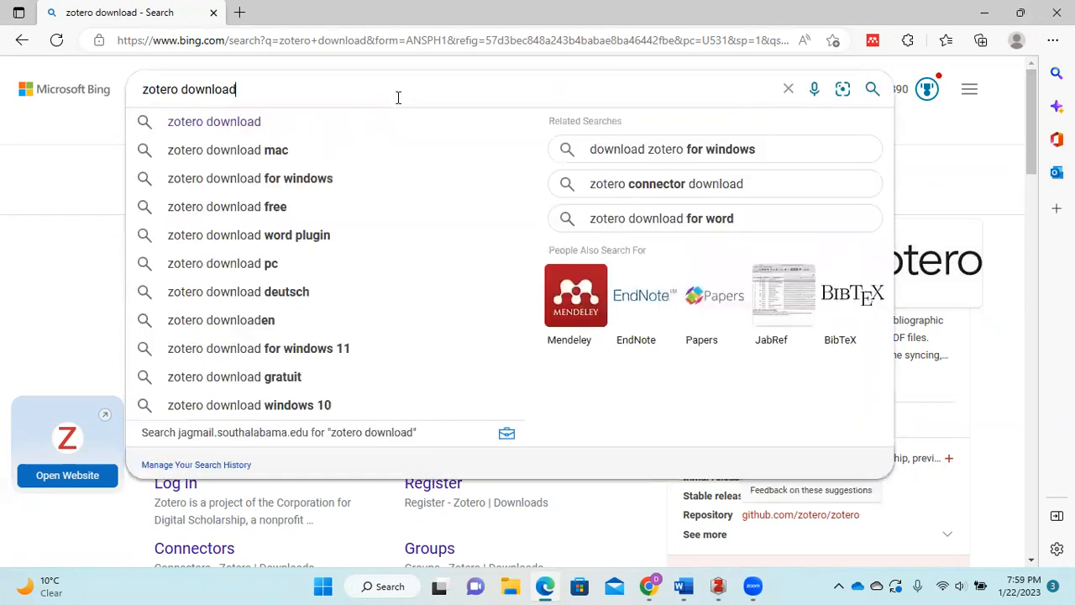
pyautogui.press('BackSpace')
pyautogui.press('BackSpace')
pyautogui.press('BackSpace')
pyautogui.press('BackSpace')
pyautogui.press('BackSpace')
pyautogui.press('BackSpace')
pyautogui.press('BackSpace')
pyautogui.press('BackSpace')
pyautogui.press('BackSpace')
pyautogui.press('BackSpace')
pyautogui.press('BackSpace')
pyautogui.press('BackSpace')
pyautogui.press('BackSpace')
pyautogui.press('BackSpace')
pyautogui.press('BackSpace')
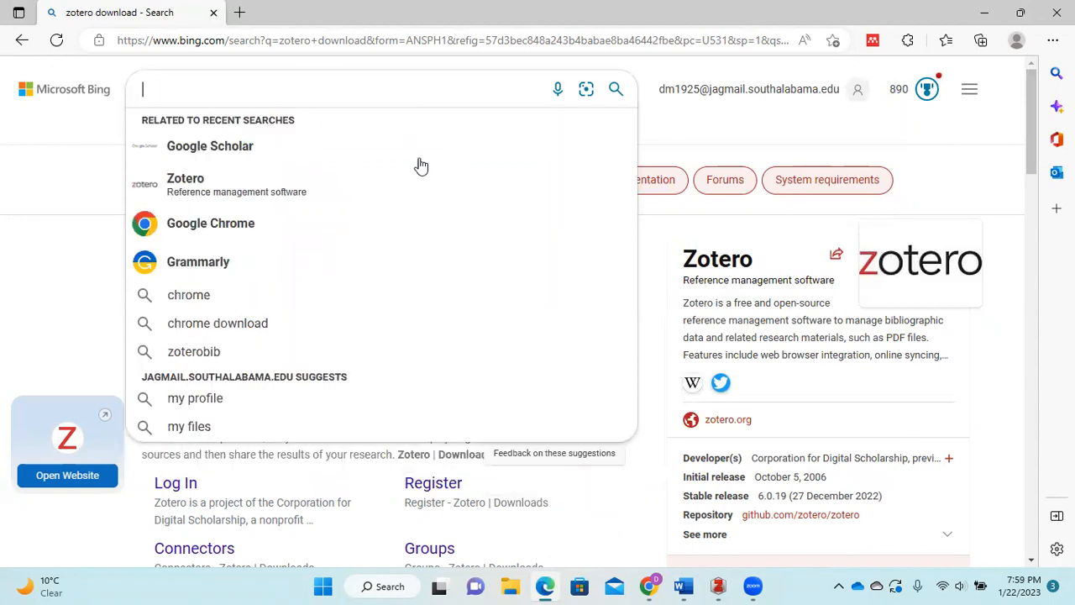
pyautogui.write('Googel')
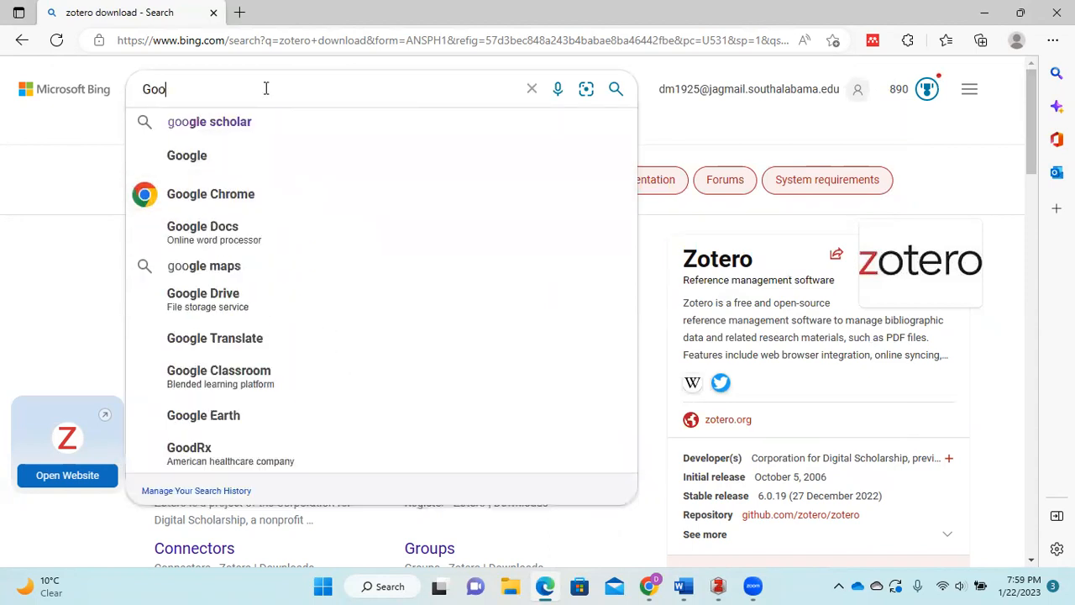
pyautogui.press('Return')
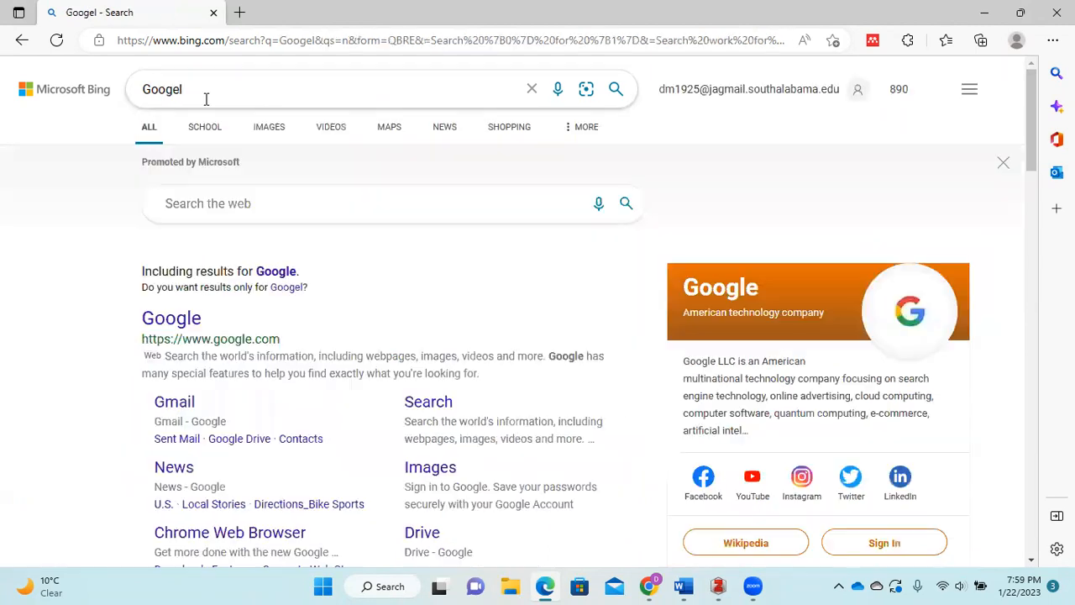
pyautogui.click(183, 324)
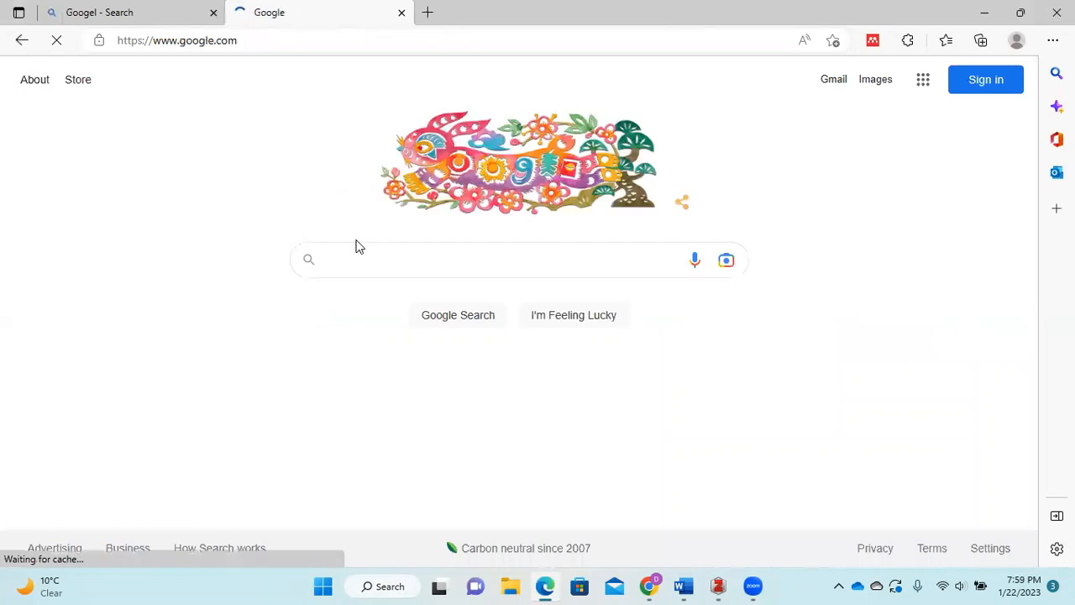
# - Search Google for "Zotero", visit the Zotero home page result, and return to the search results
pyautogui.click(370, 259)
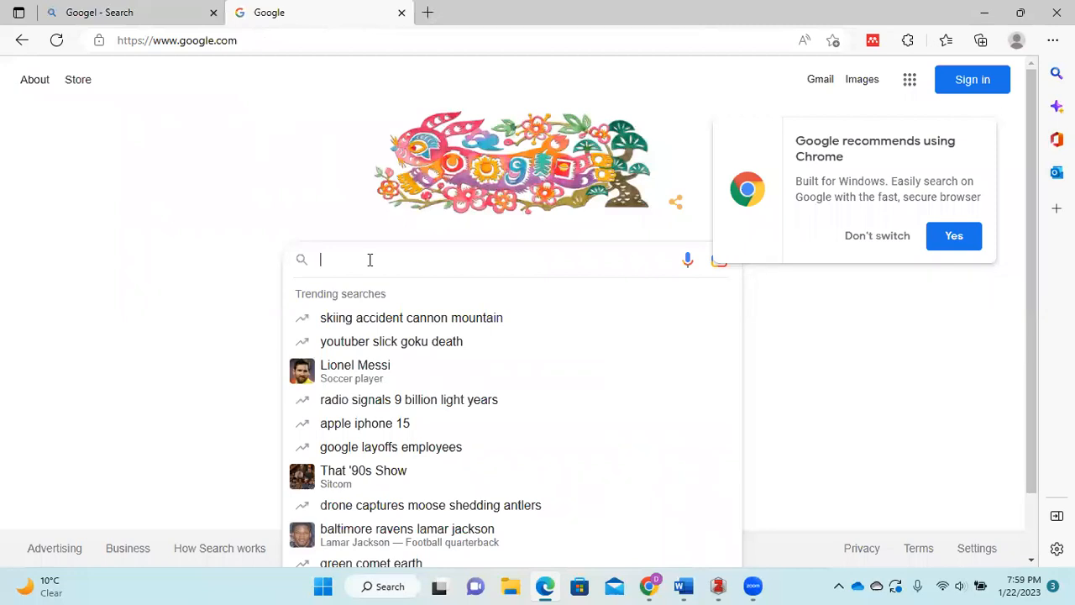
pyautogui.write('Za')
pyautogui.press('BackSpace')
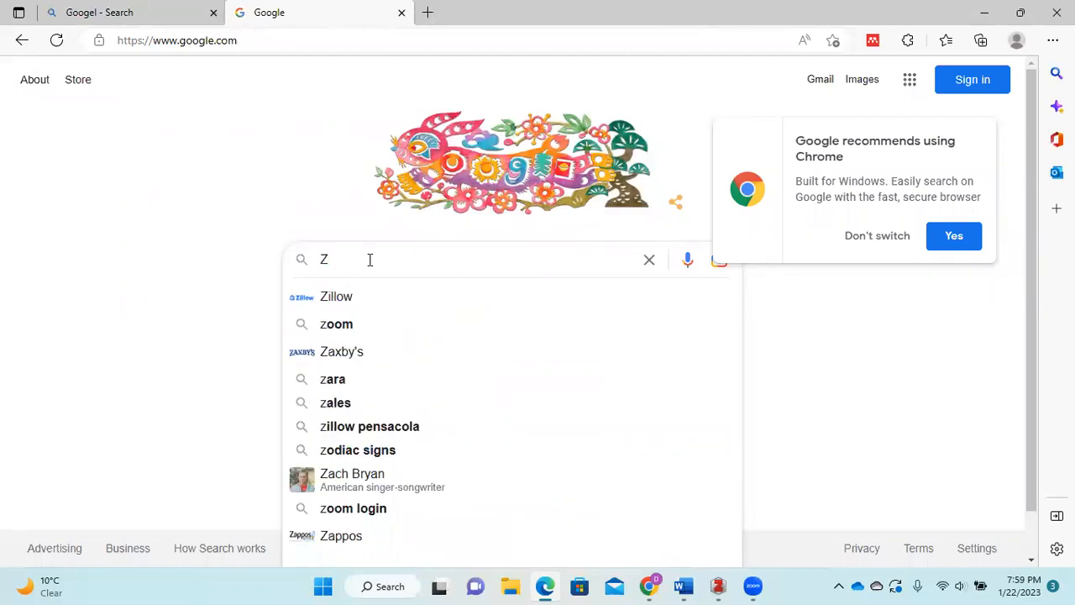
pyautogui.write('otero')
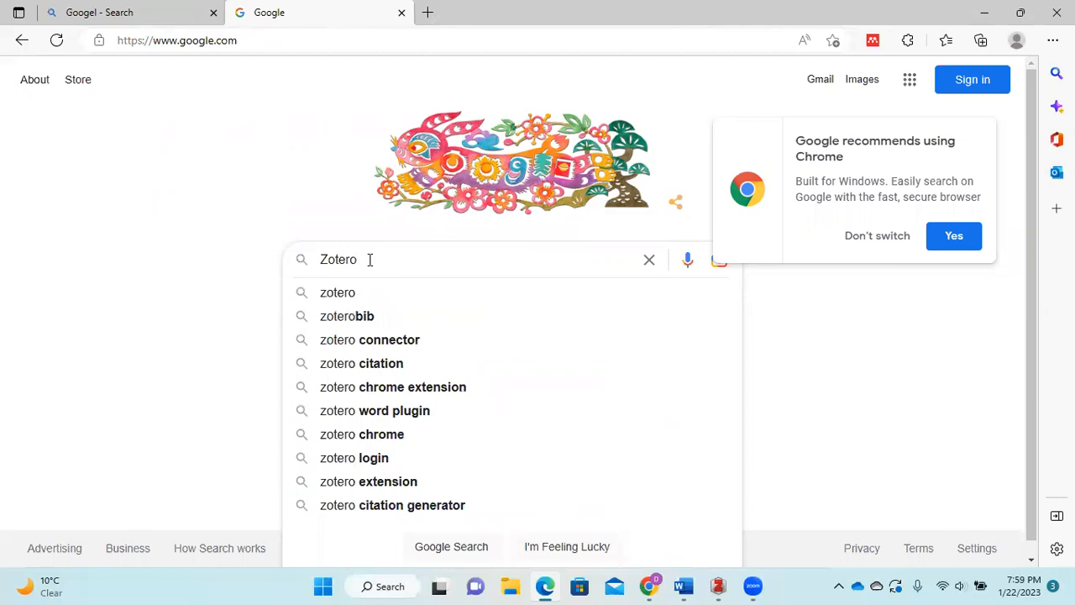
pyautogui.press('Return')
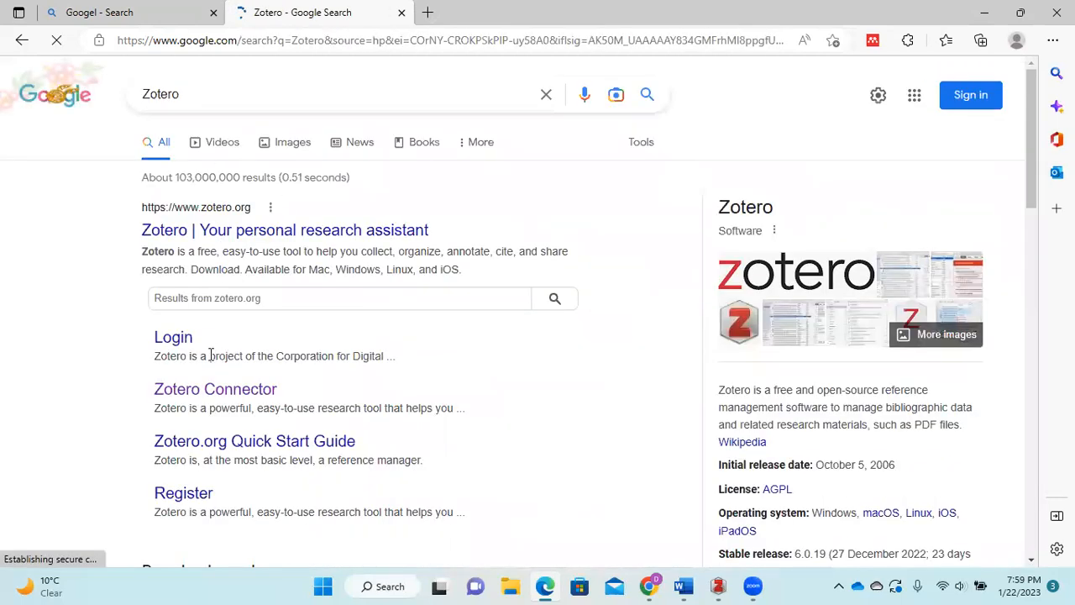
pyautogui.click(301, 232)
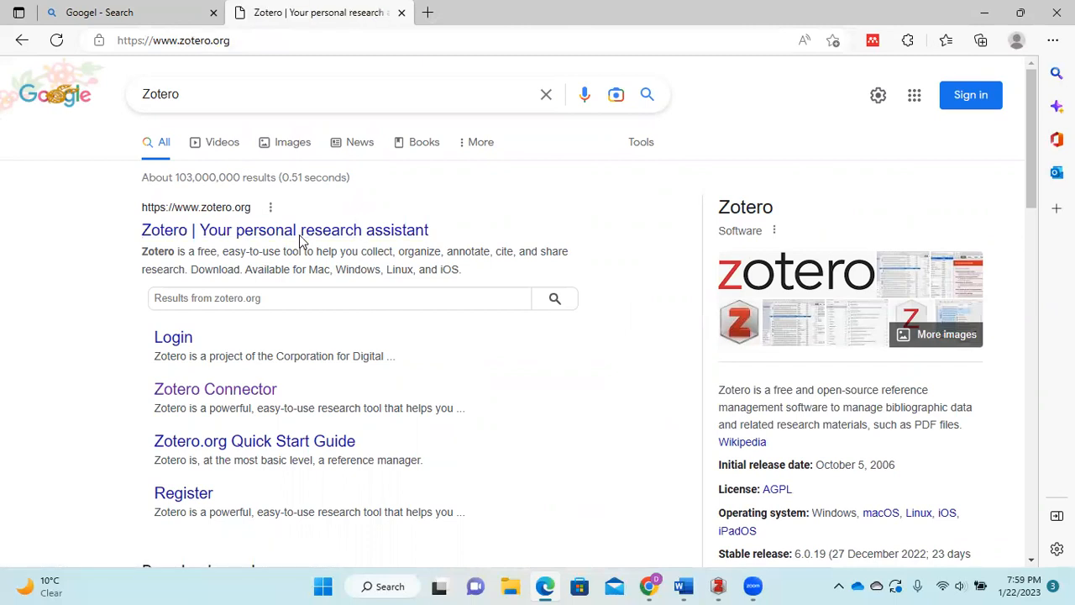
pyautogui.click(21, 41)
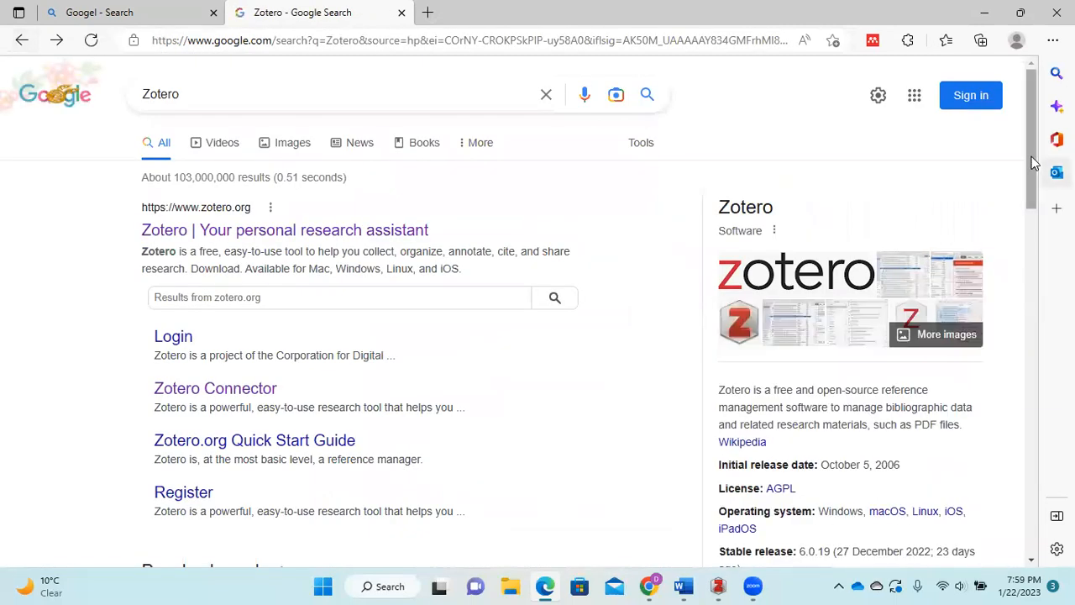
# - Extend the Google query to "Zotero download", run the search, and open the Downloads - Zotero result
pyautogui.moveTo(1037, 163); pyautogui.dragTo(1034, 205)
pyautogui.click(294, 76)
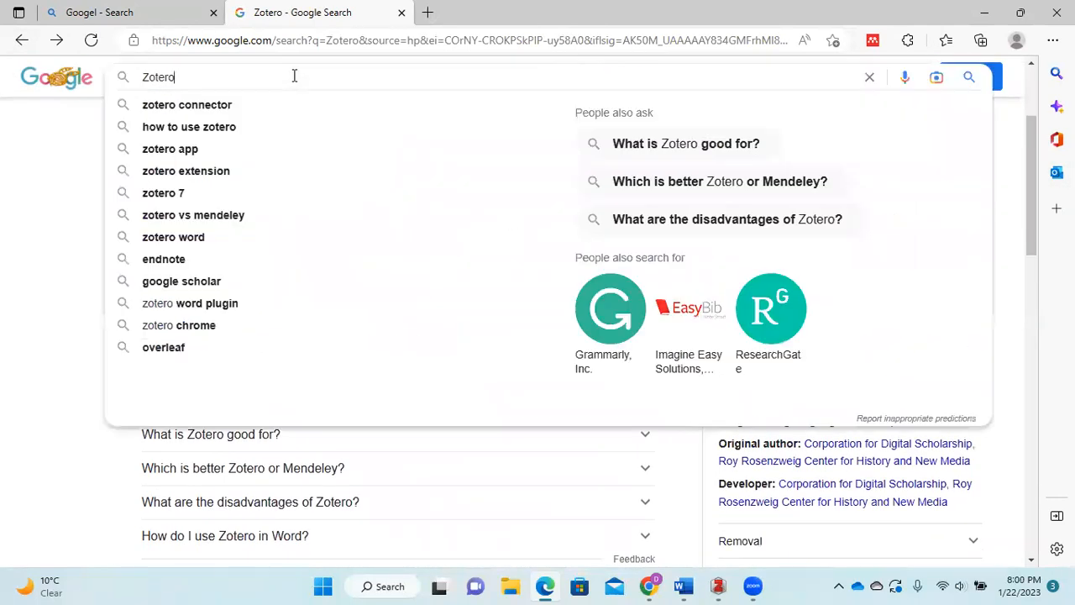
pyautogui.write('download')
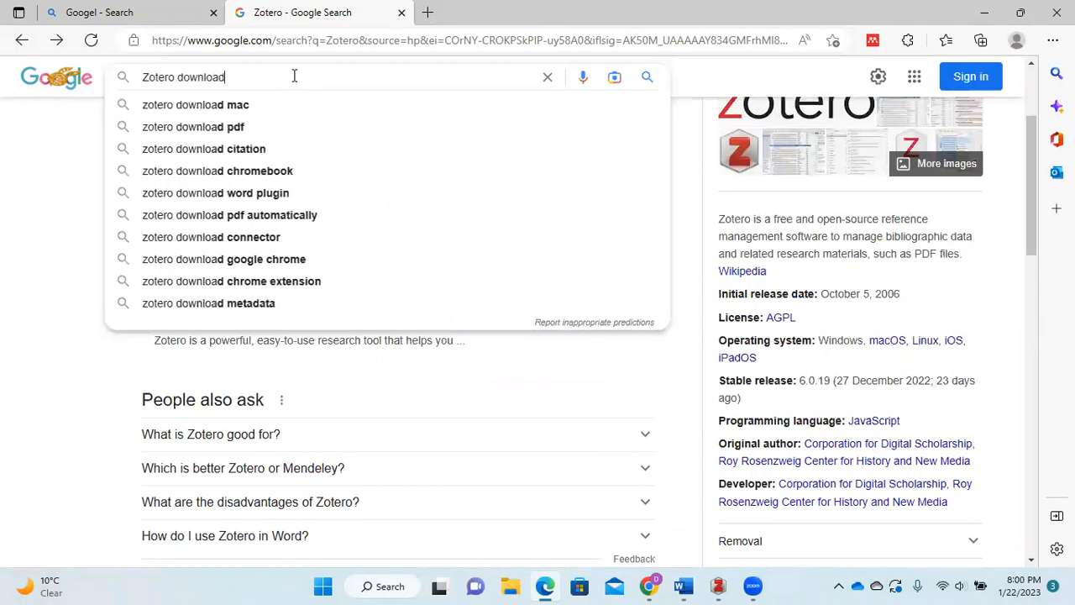
pyautogui.press('Return')
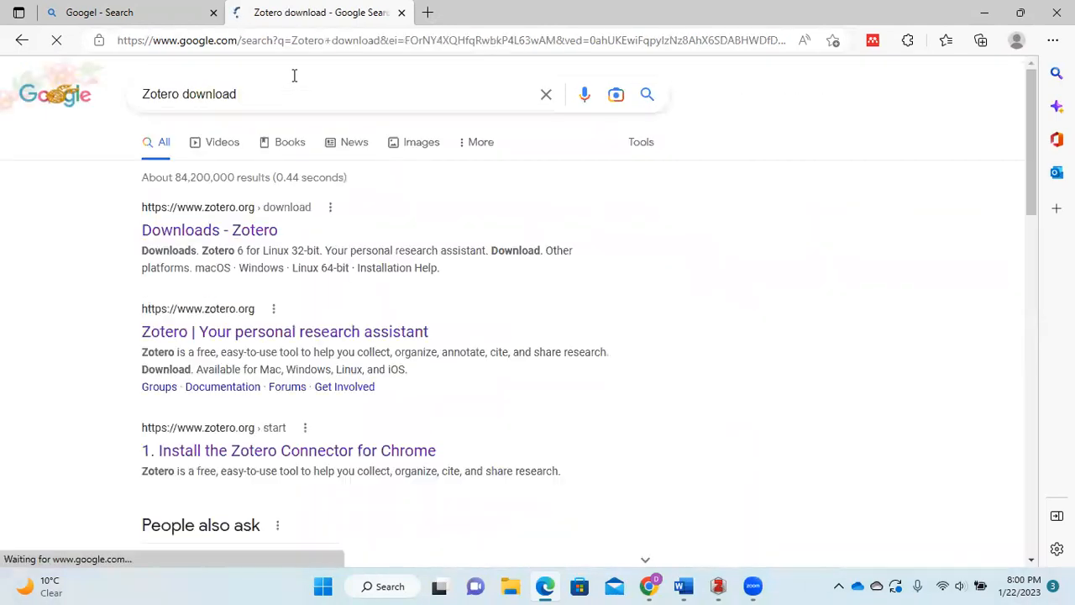
pyautogui.click(236, 235)
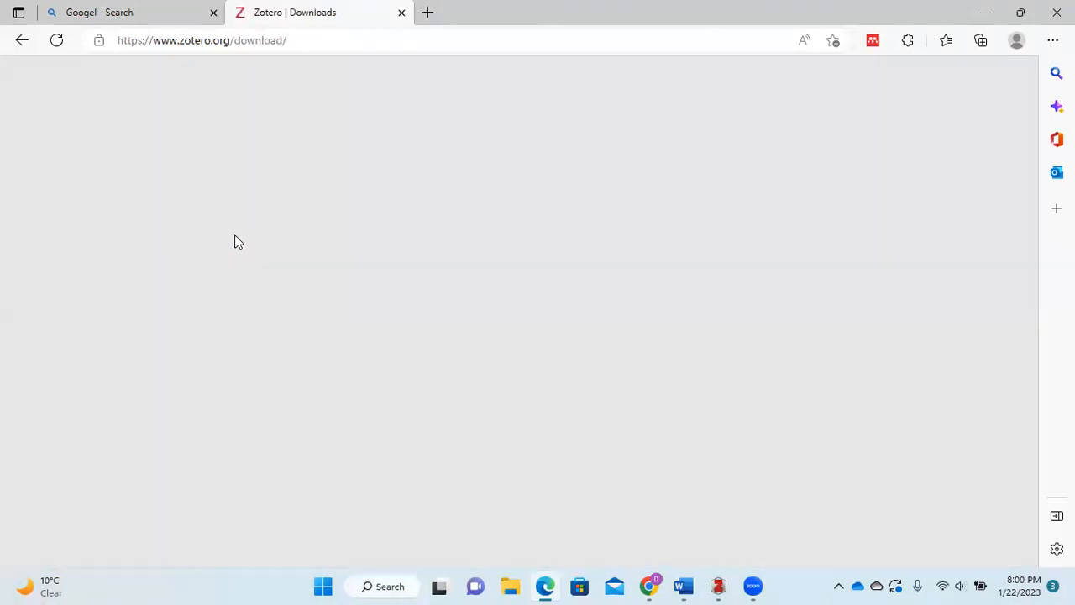
# - Start downloading Zotero 6 for Windows, cancel the running download, and dismiss the downloads list
pyautogui.moveTo(1030, 149); pyautogui.dragTo(1040, 229)
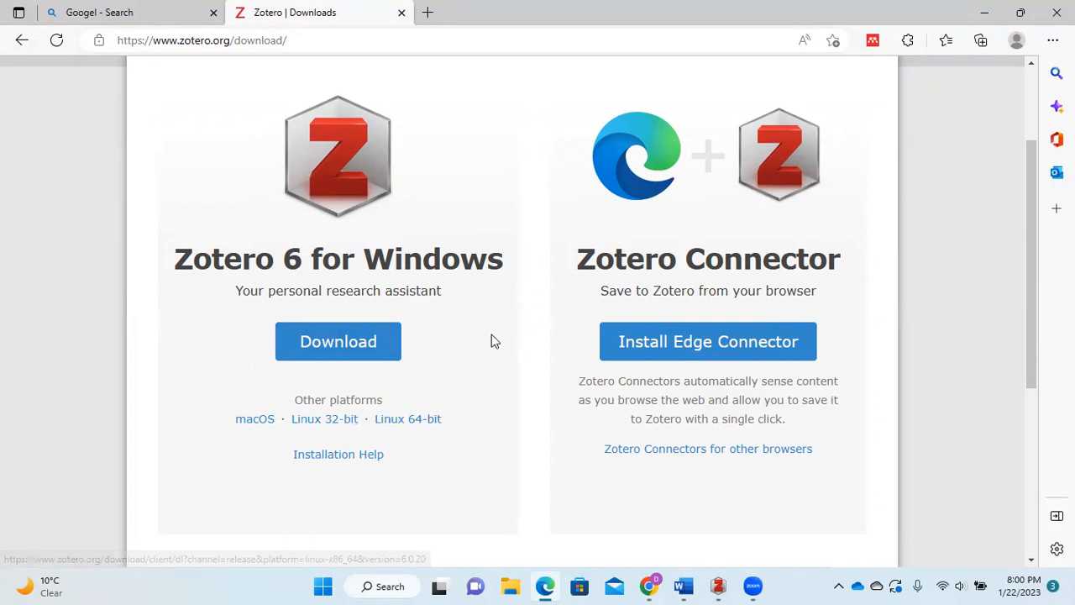
pyautogui.click(341, 344)
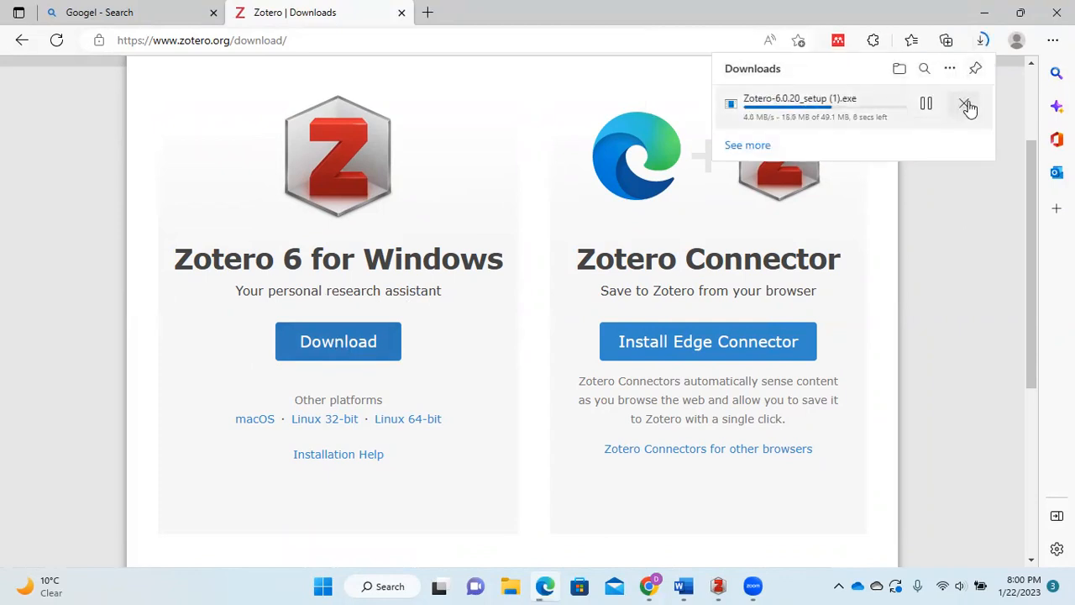
pyautogui.click(968, 108)
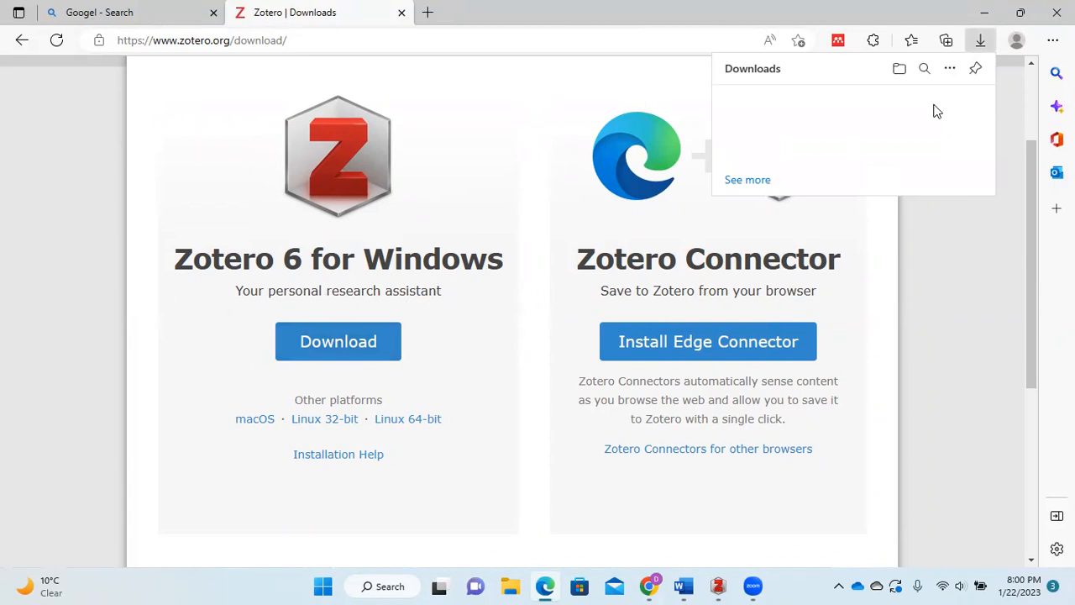
pyautogui.click(963, 243)
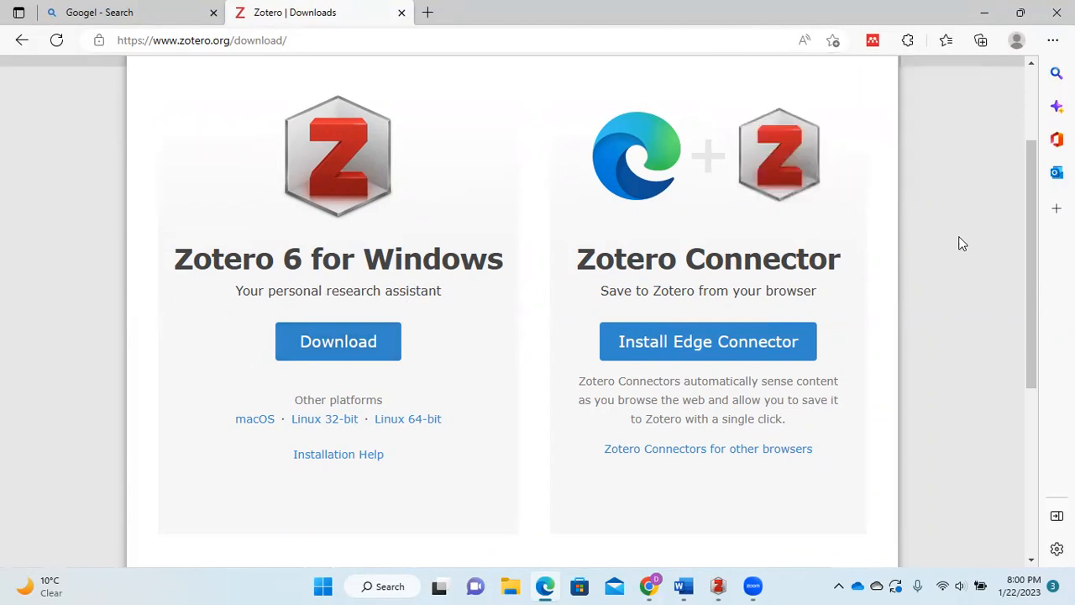
# - Switch to File Explorer and launch the Zotero-6.0.20_setup installer from the Downloads folder
pyautogui.click(512, 585)
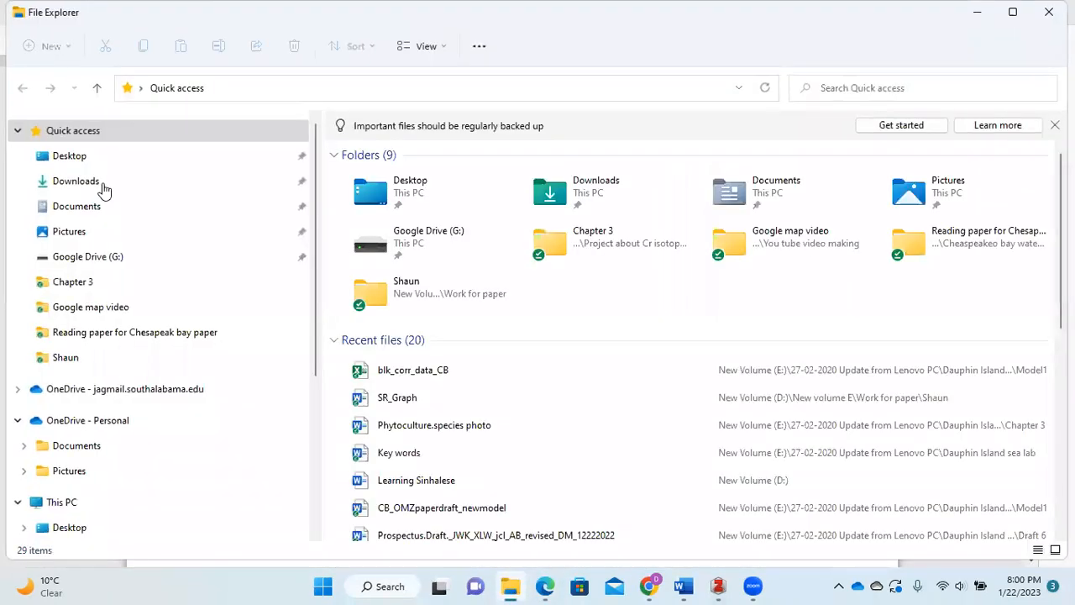
pyautogui.click(70, 191)
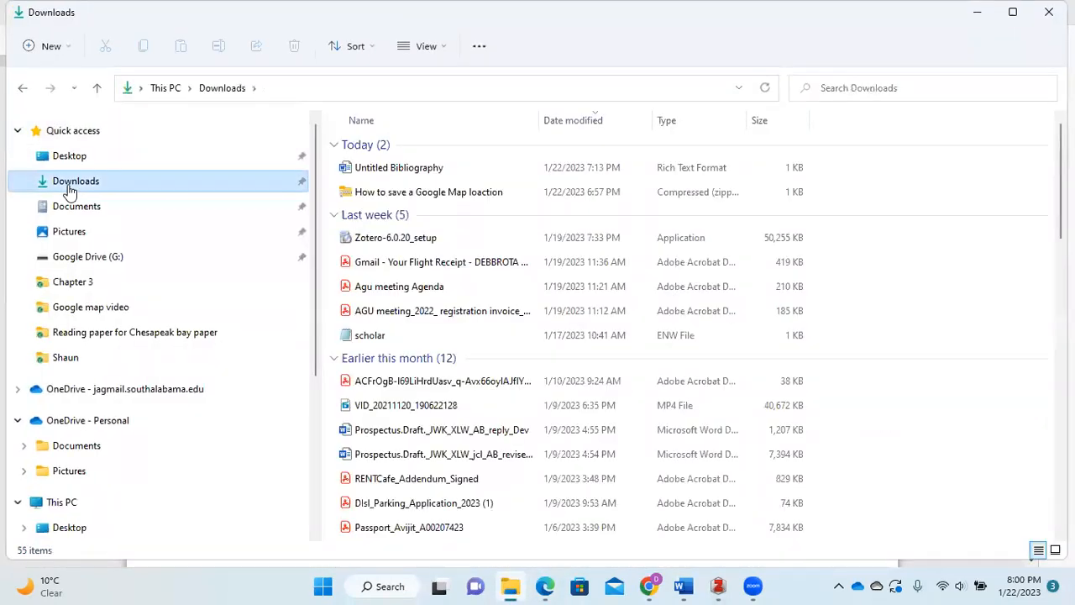
pyautogui.doubleClick(399, 240)
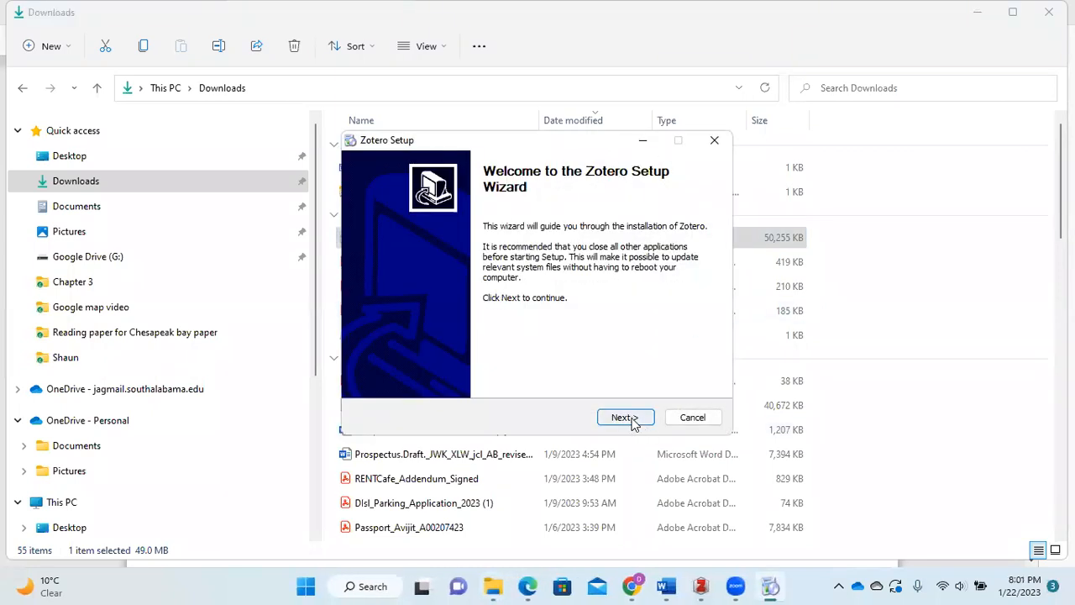
# - Try to proceed with the Standard setup type in the Zotero Setup wizard, and quit the setup
pyautogui.click(632, 420)
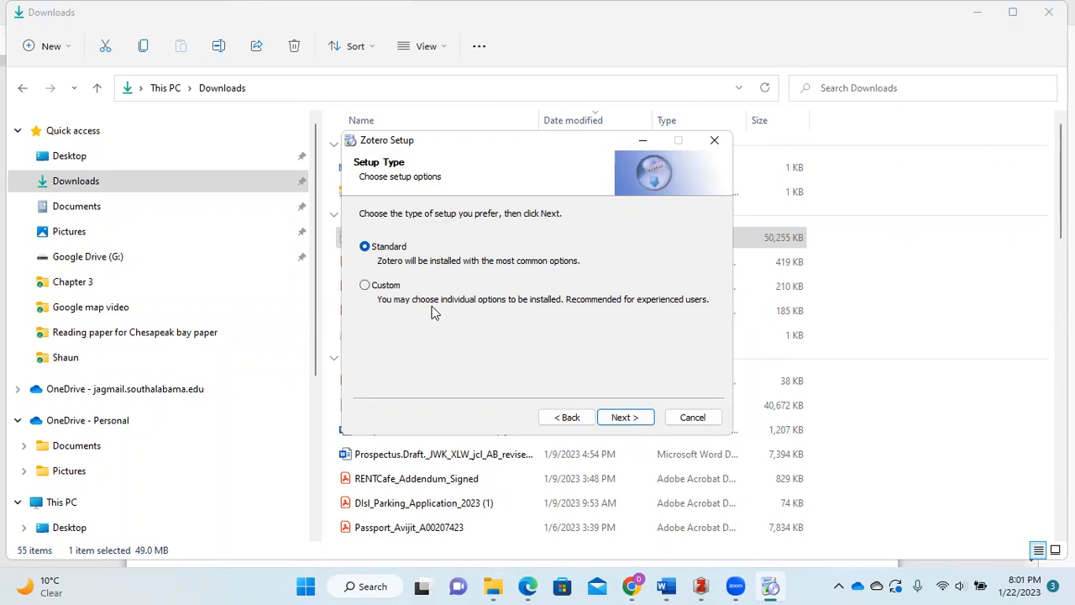
pyautogui.click(621, 419)
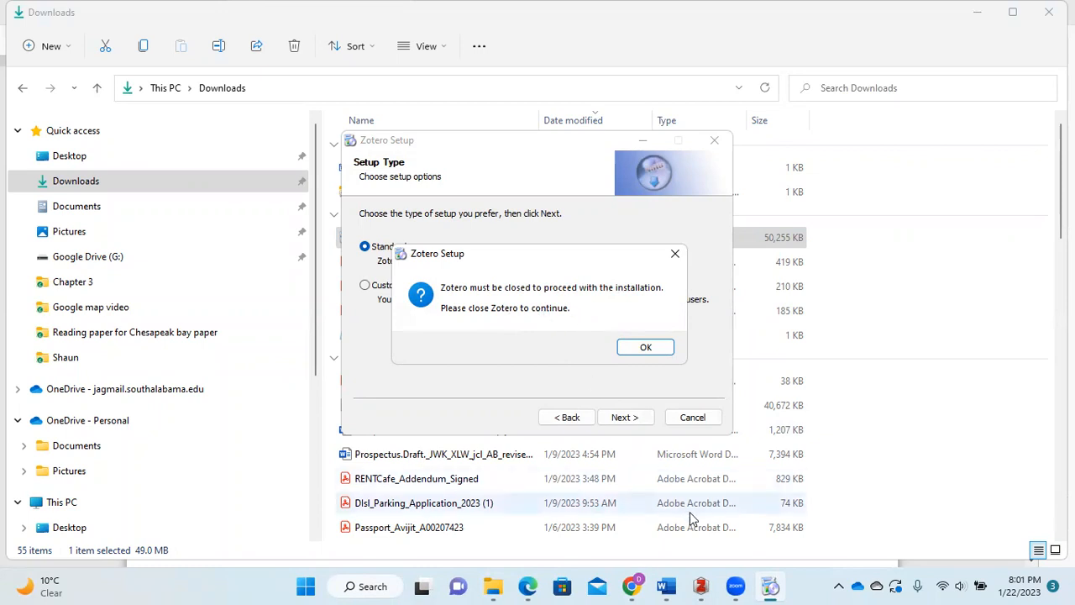
pyautogui.moveTo(708, 585)
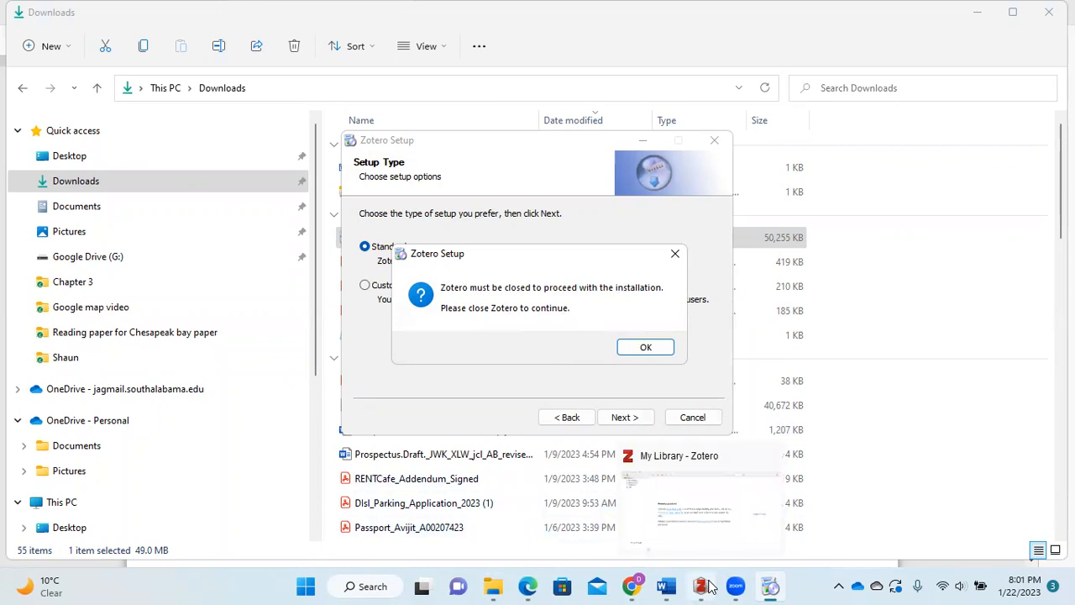
pyautogui.click(646, 349)
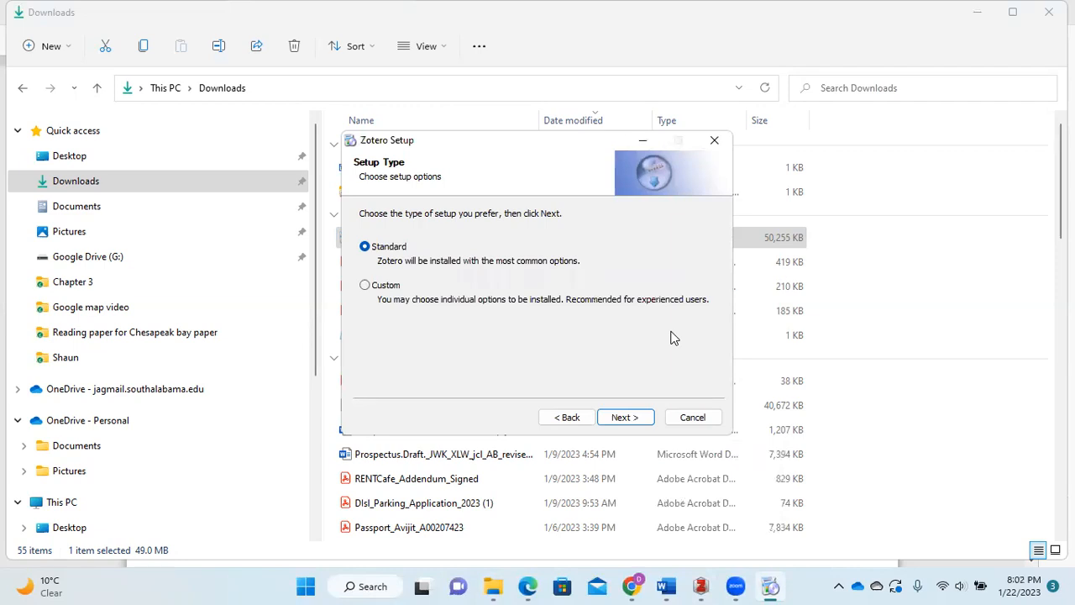
pyautogui.click(714, 140)
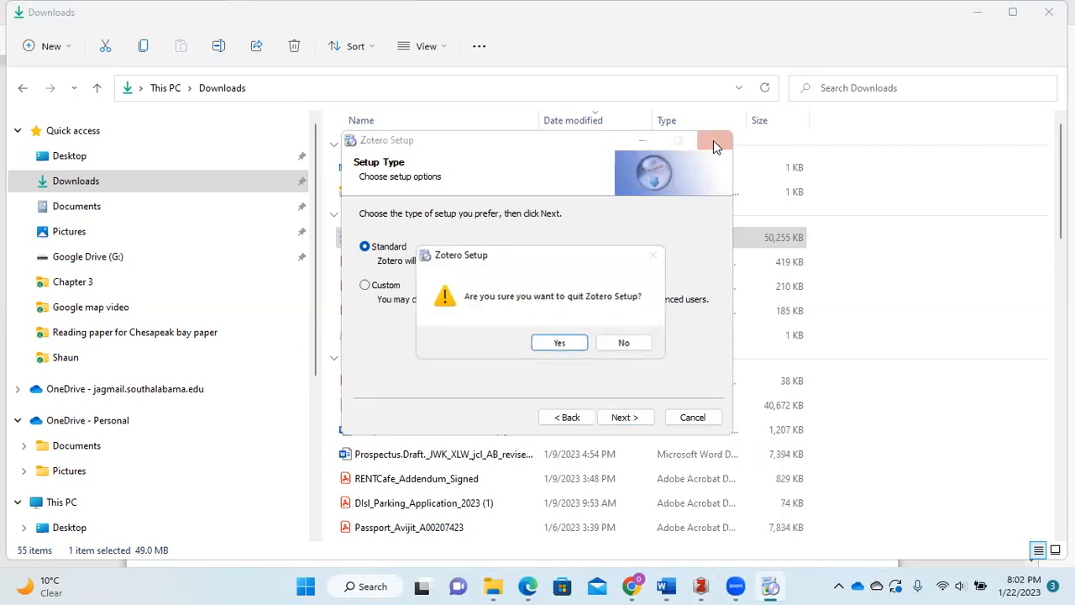
pyautogui.click(559, 344)
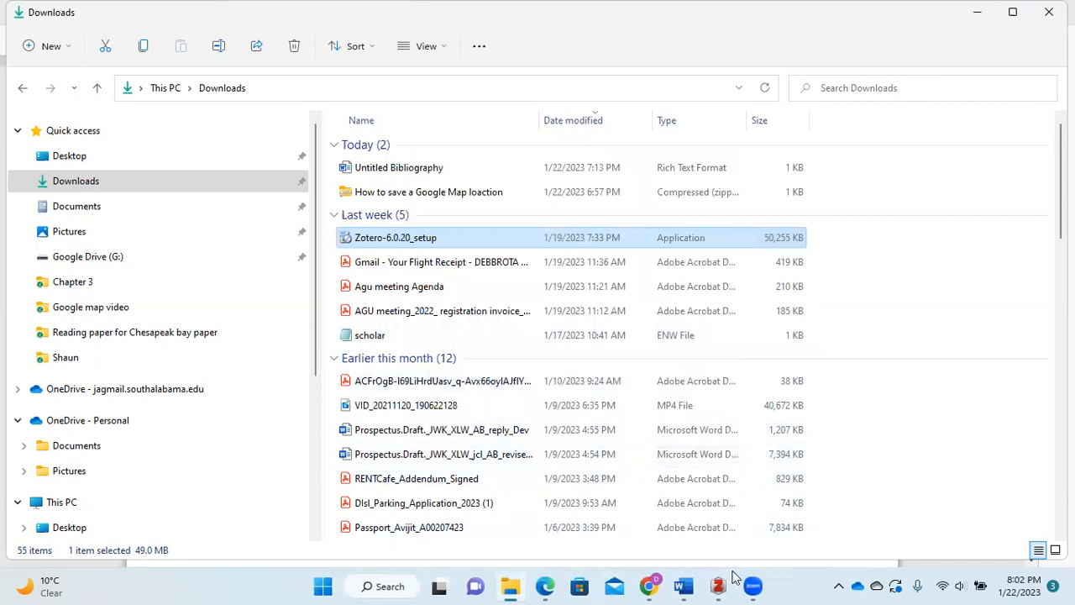
# - Switch to the Zotero desktop app and open the Zotero Connector install page from its welcome text
pyautogui.moveTo(724, 586)
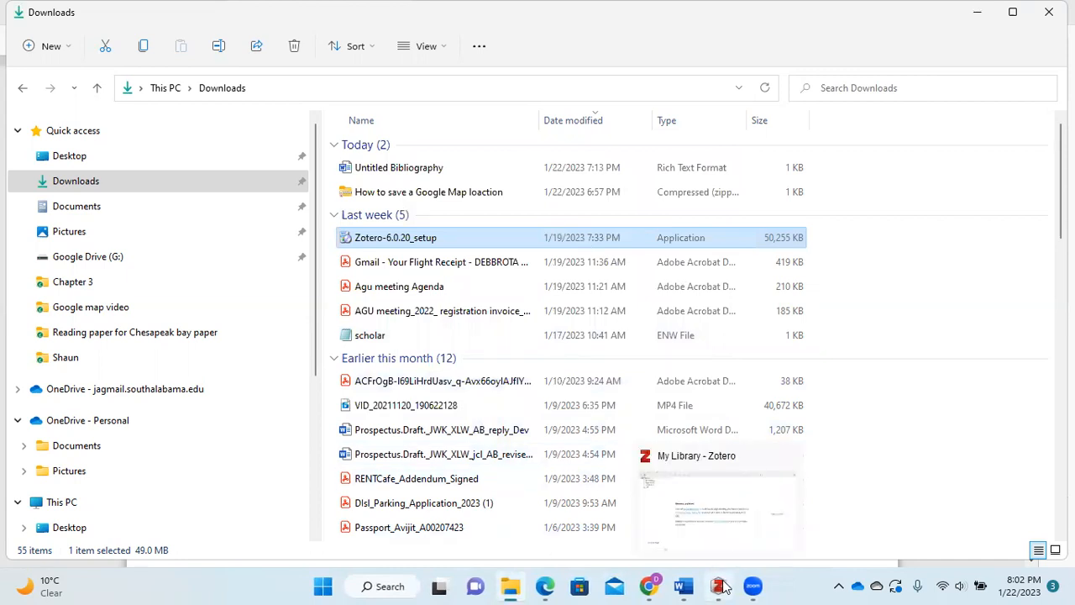
pyautogui.click(721, 586)
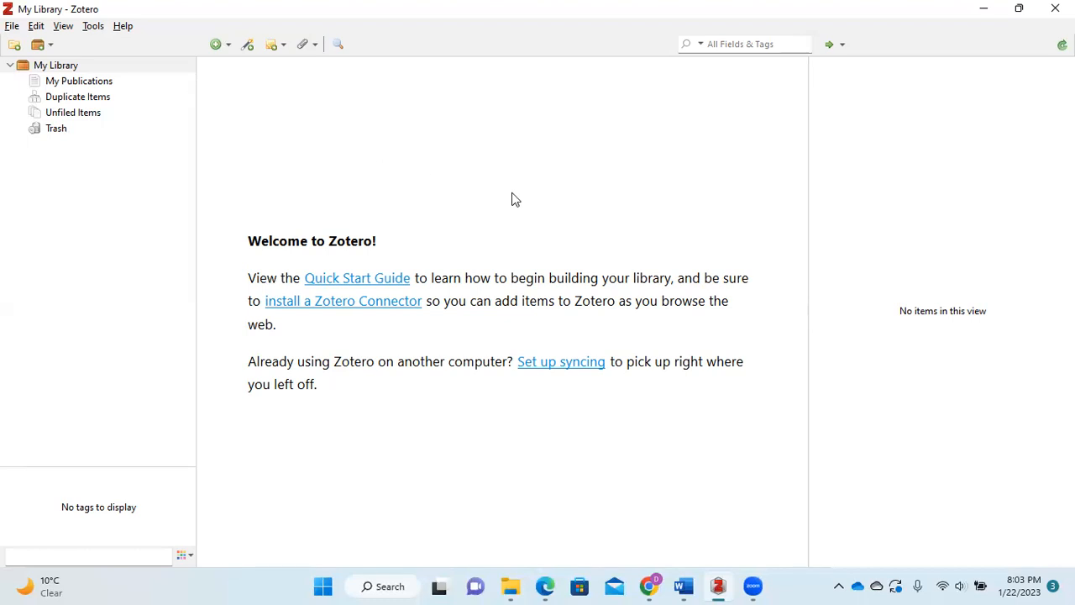
pyautogui.click(331, 303)
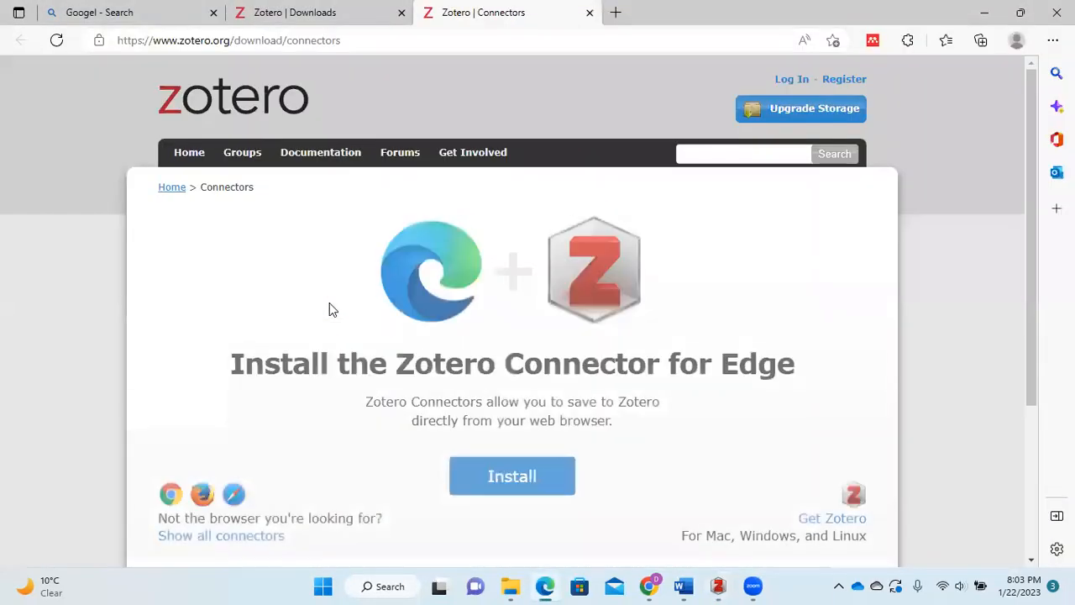
pyautogui.moveTo(1039, 201); pyautogui.dragTo(1040, 297)
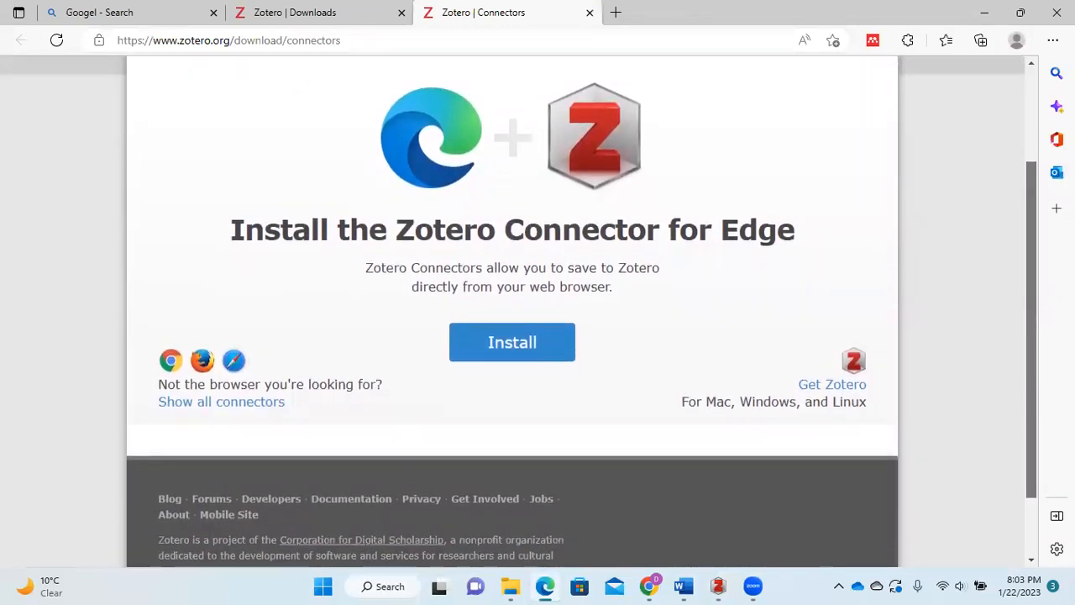
pyautogui.moveTo(1039, 297); pyautogui.dragTo(1039, 280)
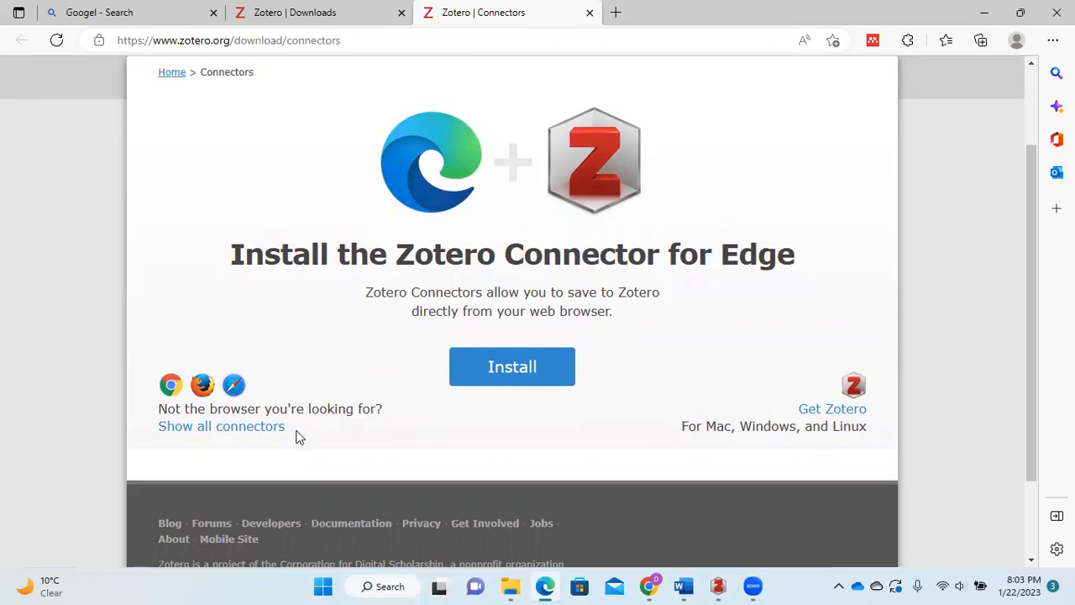
# - Show all browser connectors on the Zotero Connector install page, and check Edge's extensions list for Zotero Connector
pyautogui.click(257, 430)
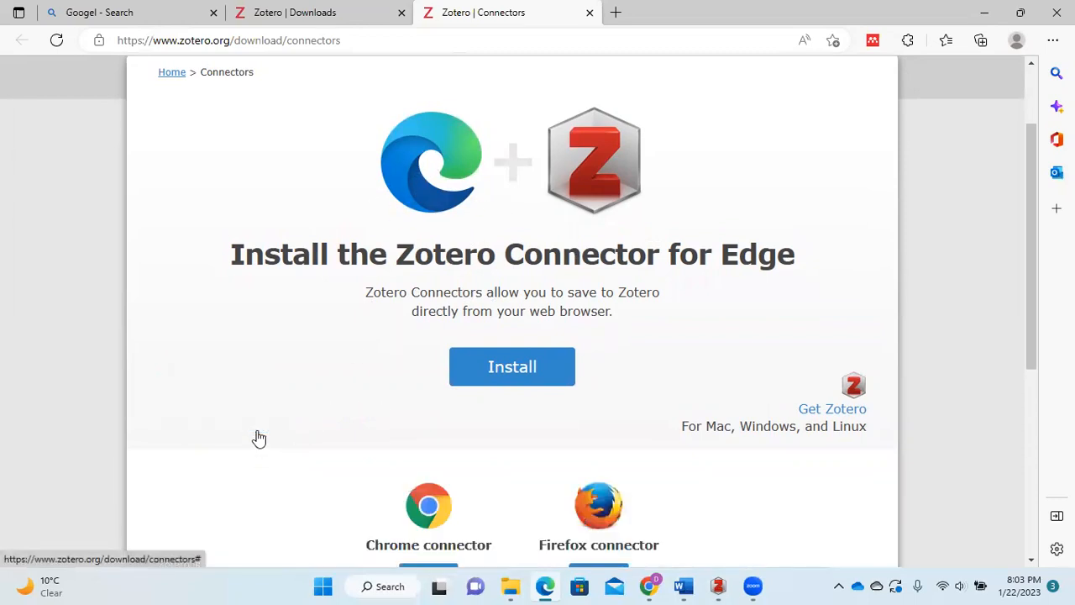
pyautogui.moveTo(1030, 147); pyautogui.dragTo(1031, 242)
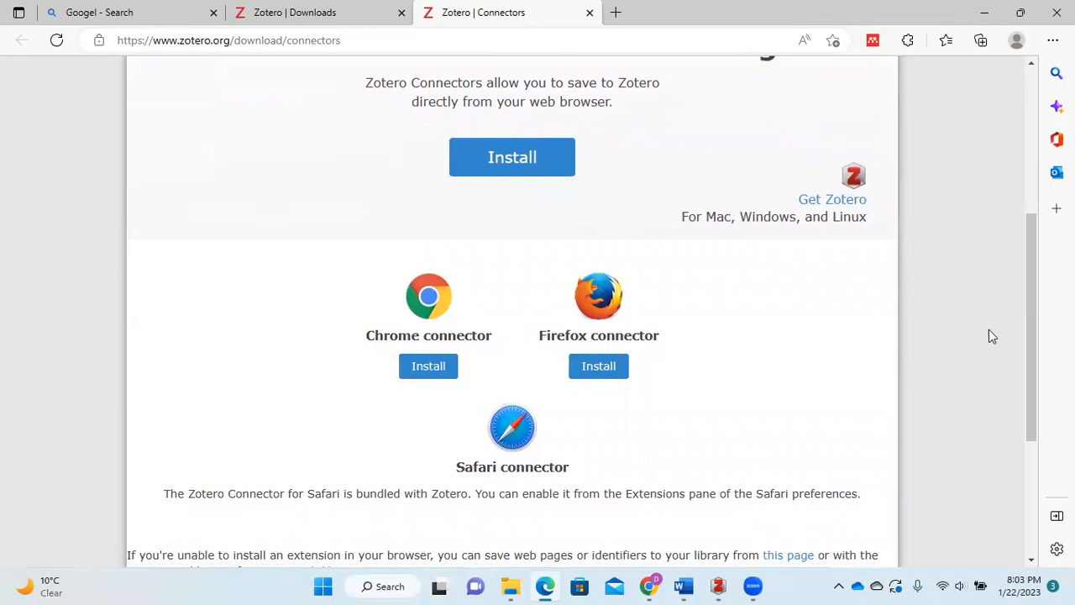
pyautogui.moveTo(1029, 344); pyautogui.dragTo(1042, 253)
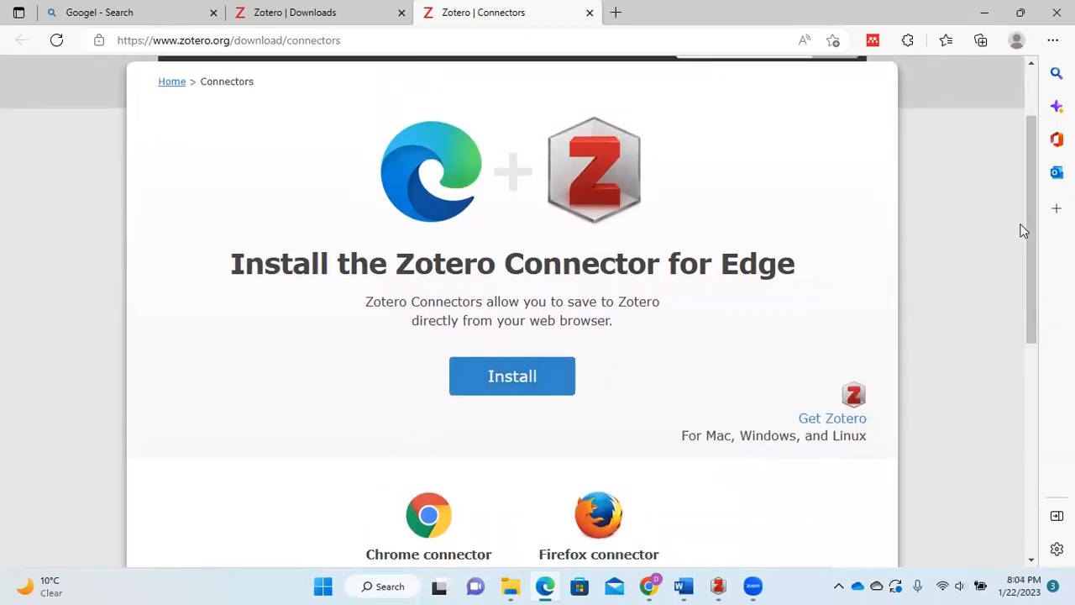
pyautogui.moveTo(1027, 229); pyautogui.dragTo(1019, 319)
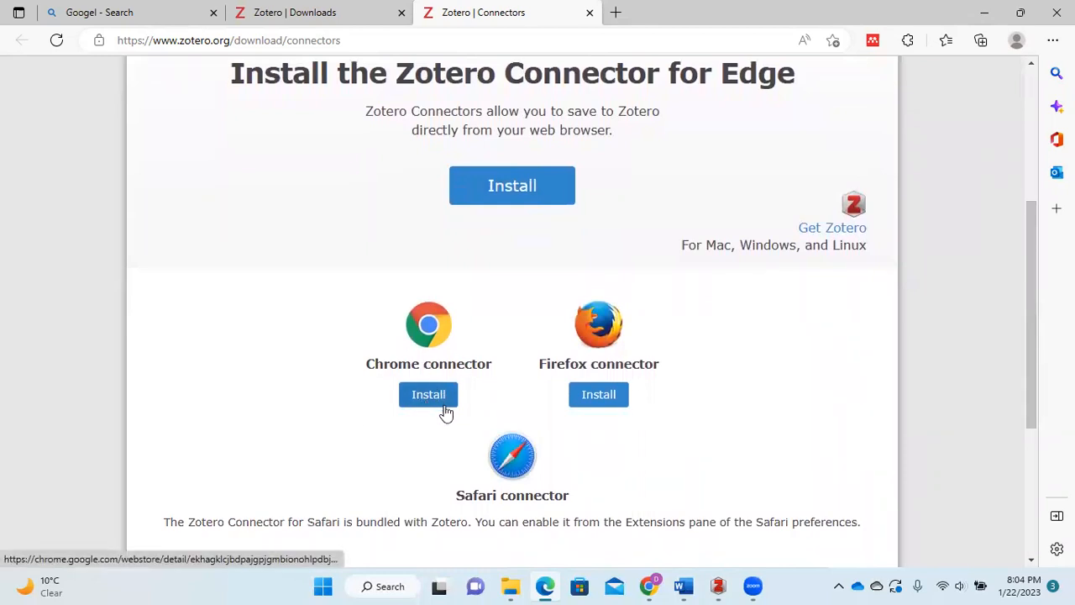
pyautogui.moveTo(1025, 287); pyautogui.dragTo(952, 107)
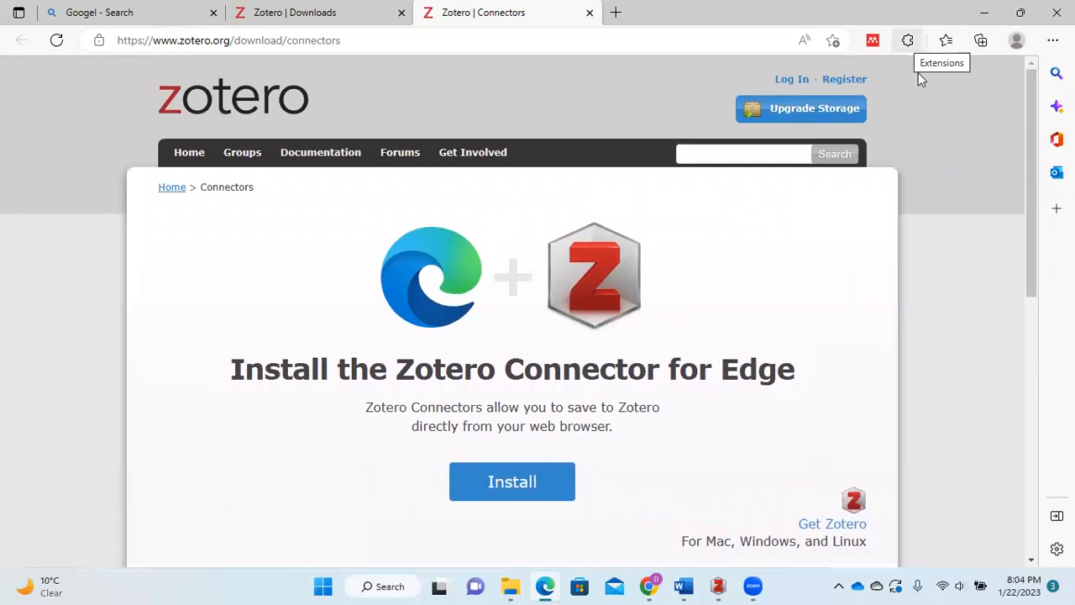
pyautogui.click(907, 40)
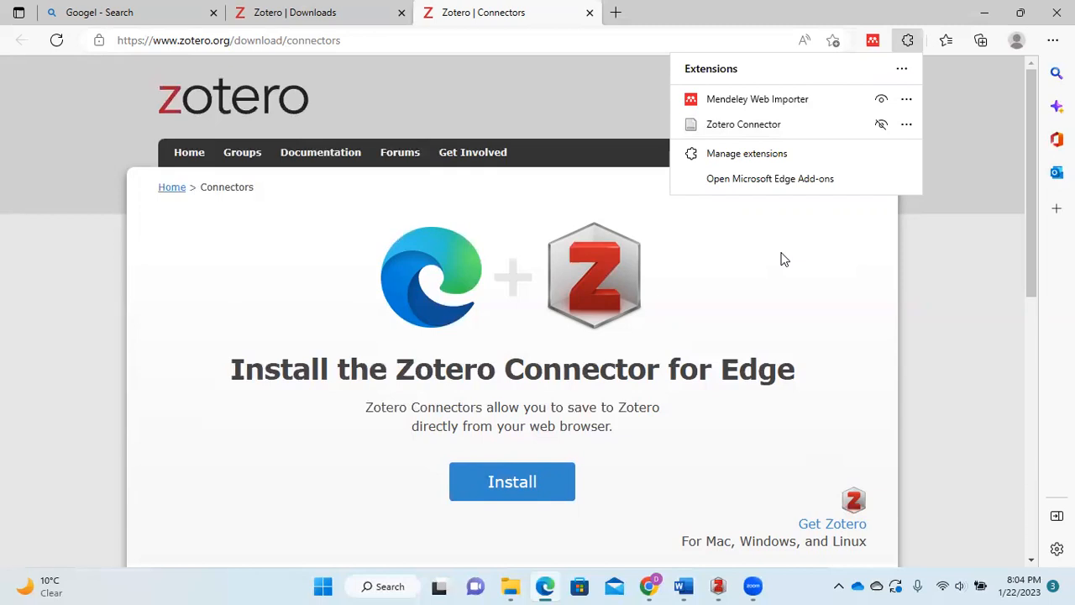
pyautogui.click(567, 122)
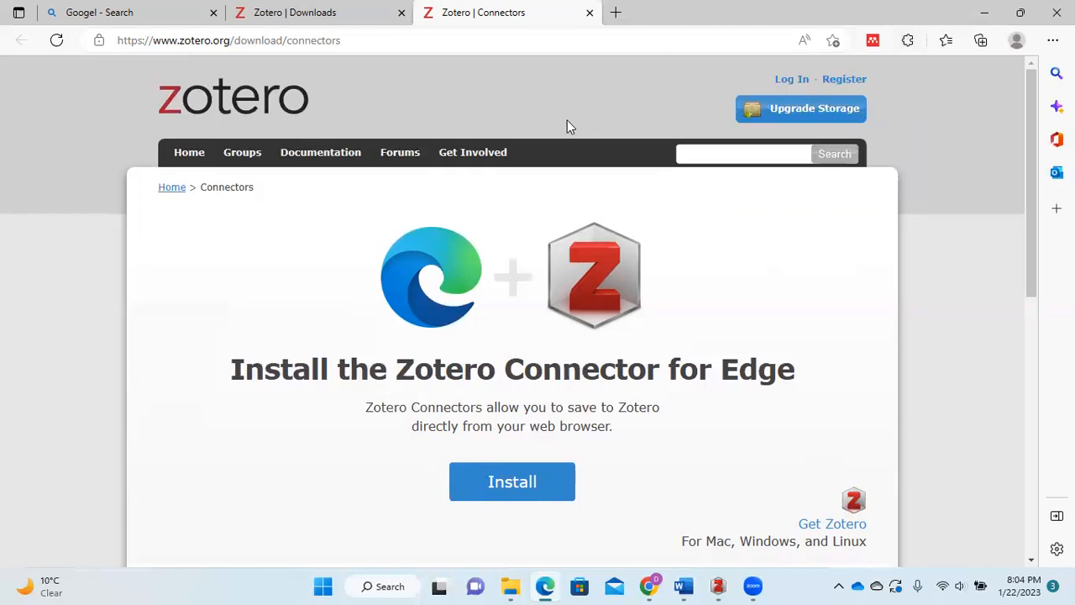
# - Switch to File Explorer and open the "Reading paper for Chesapeak bay paper" folder from Quick access
pyautogui.click(719, 586)
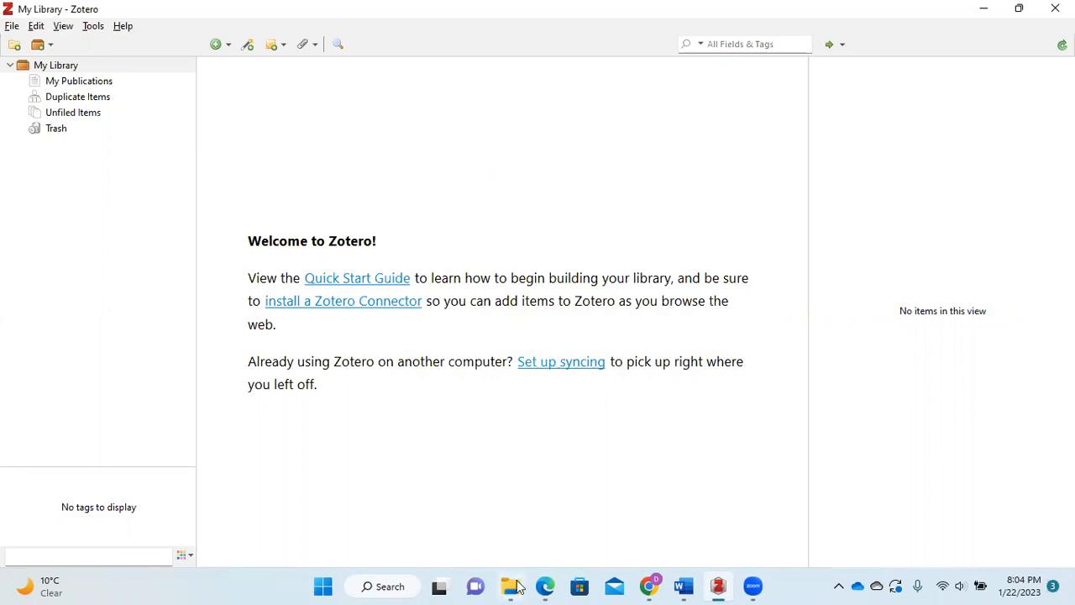
pyautogui.moveTo(515, 585)
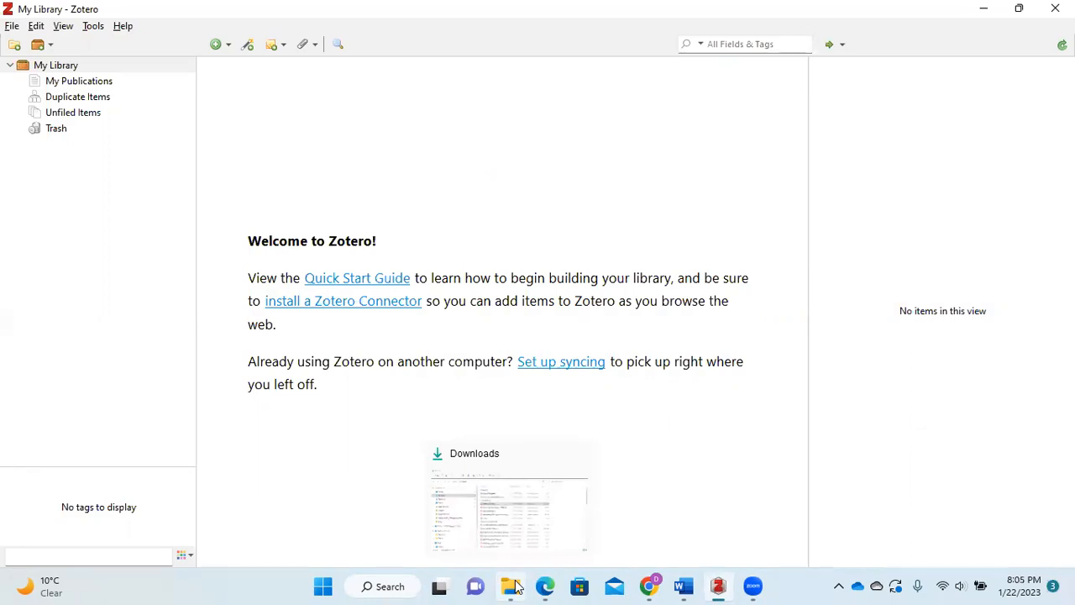
pyautogui.click(515, 585)
pyautogui.click(515, 586)
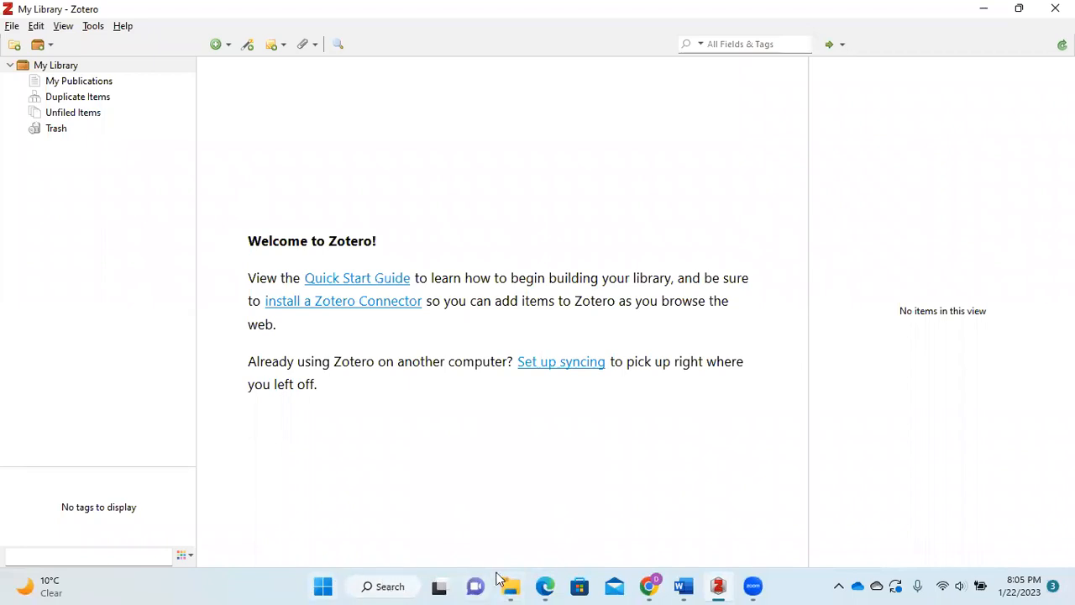
pyautogui.click(401, 586)
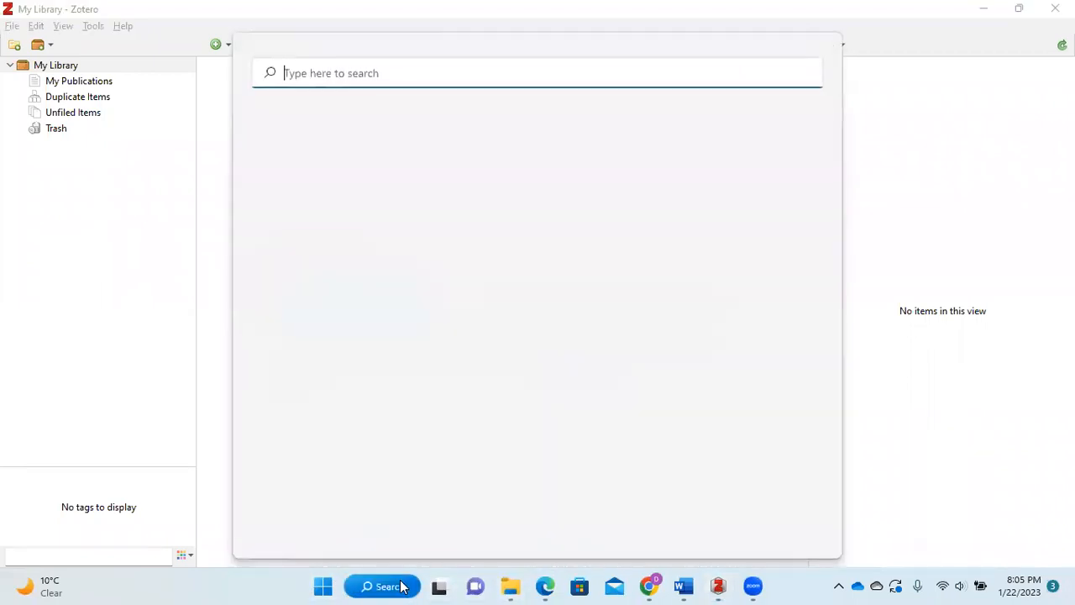
pyautogui.click(401, 587)
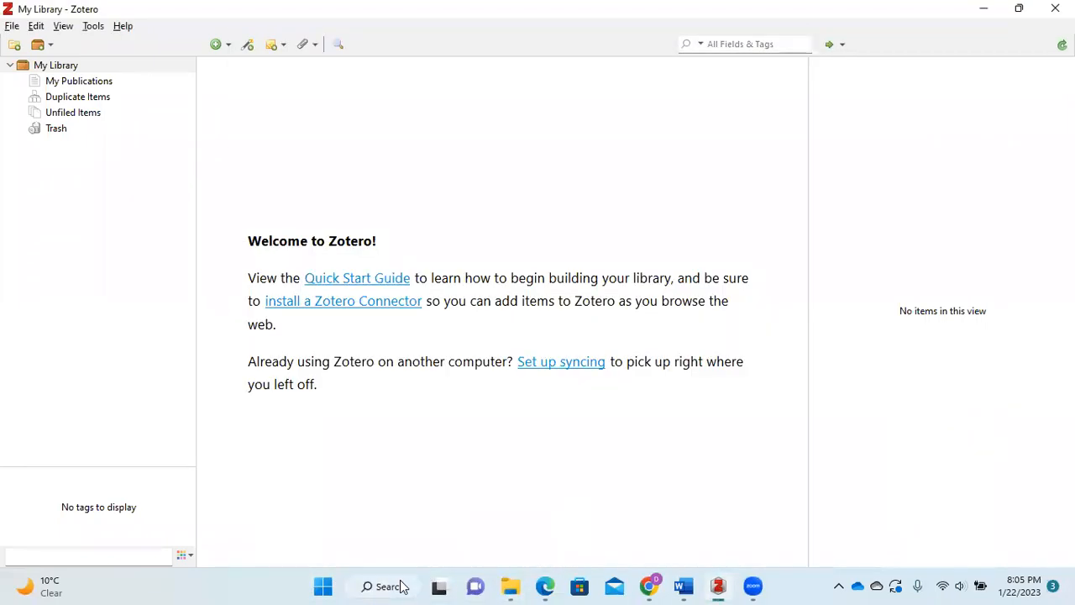
pyautogui.click(511, 586)
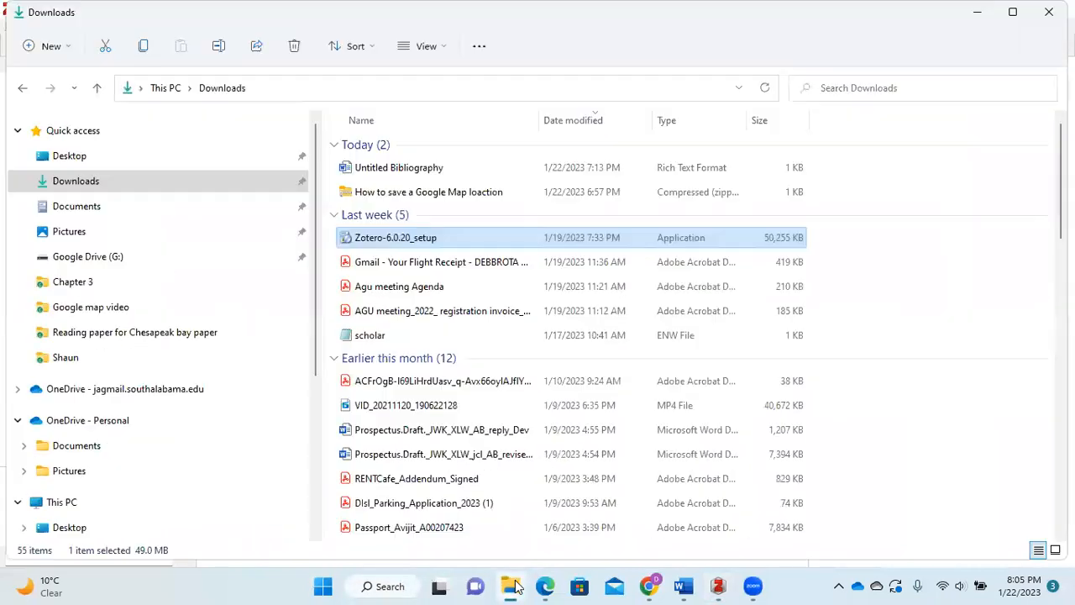
pyautogui.click(144, 341)
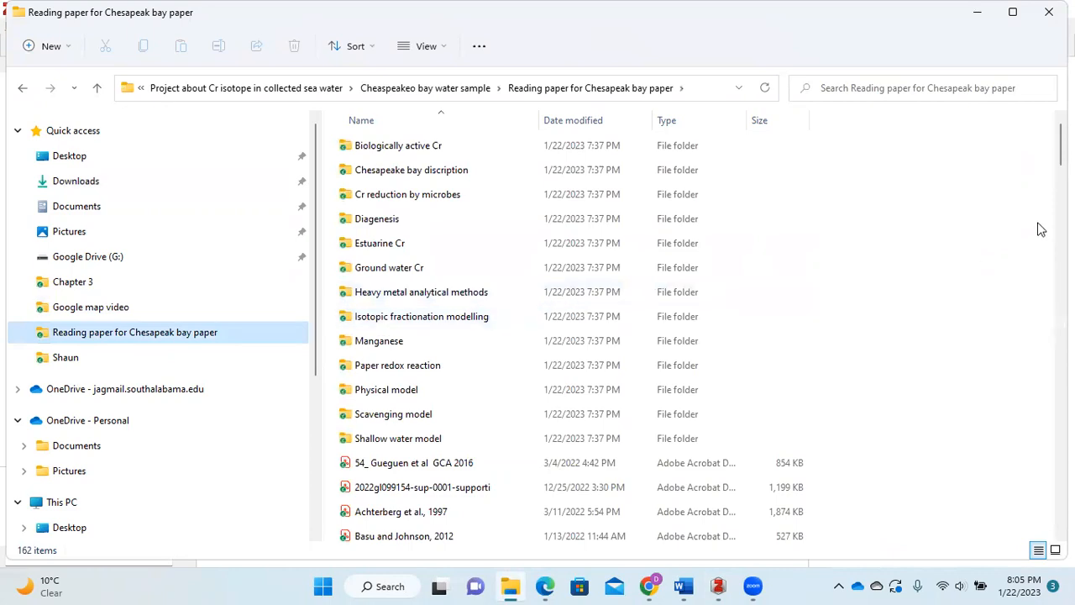
# - Browse to the PDF papers in the folder, and place a reduced Zotero window beside the file list
pyautogui.scroll(-5, 700, 337)
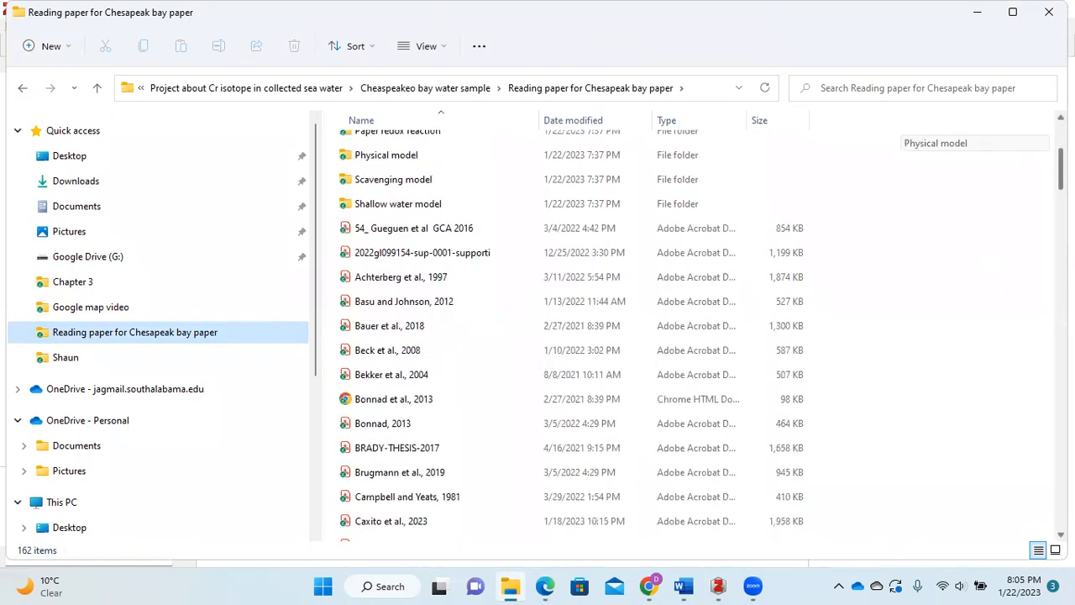
pyautogui.scroll(-20, 701, 336)
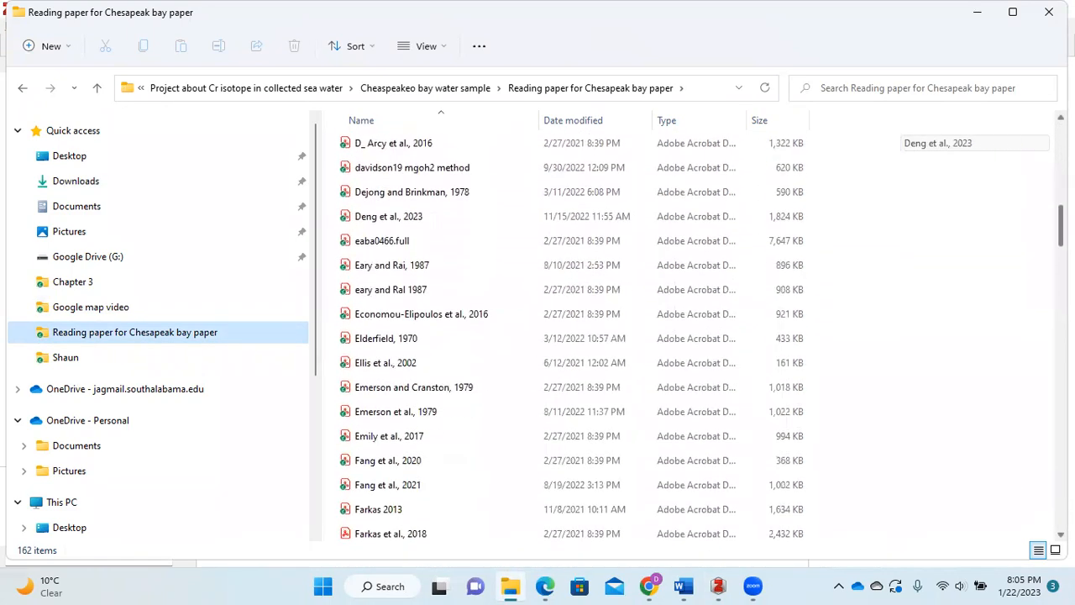
pyautogui.scroll(20, 701, 336)
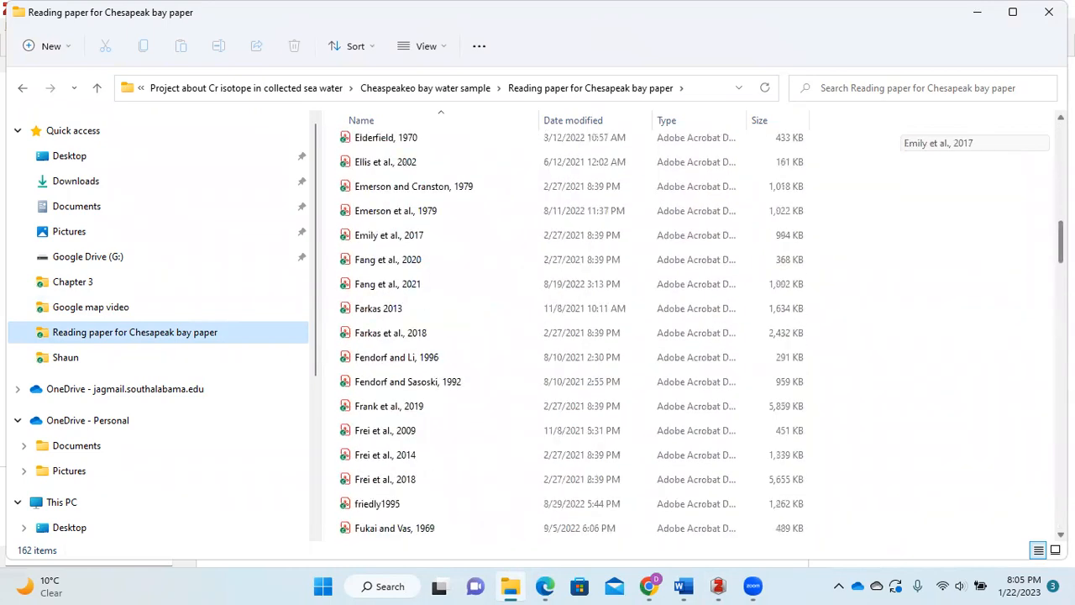
pyautogui.scroll(10, 701, 336)
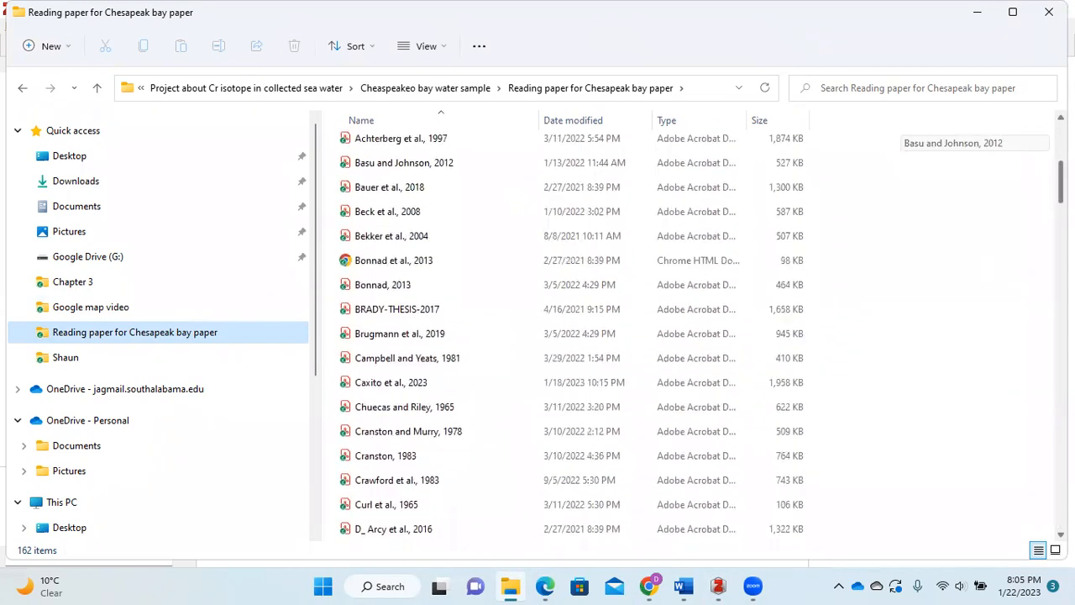
pyautogui.scroll(-1, 701, 336)
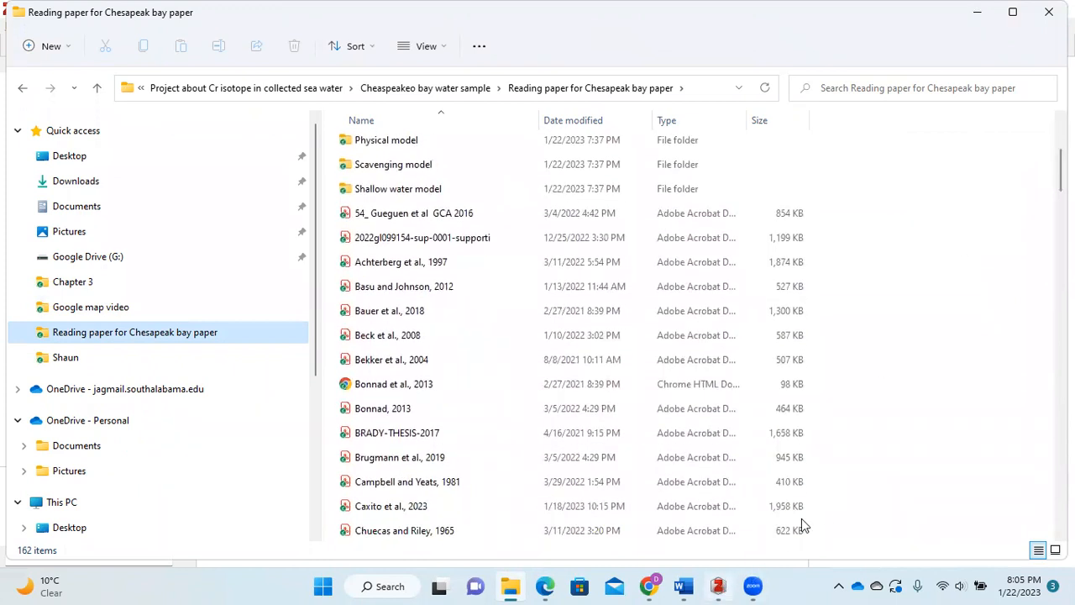
pyautogui.click(720, 586)
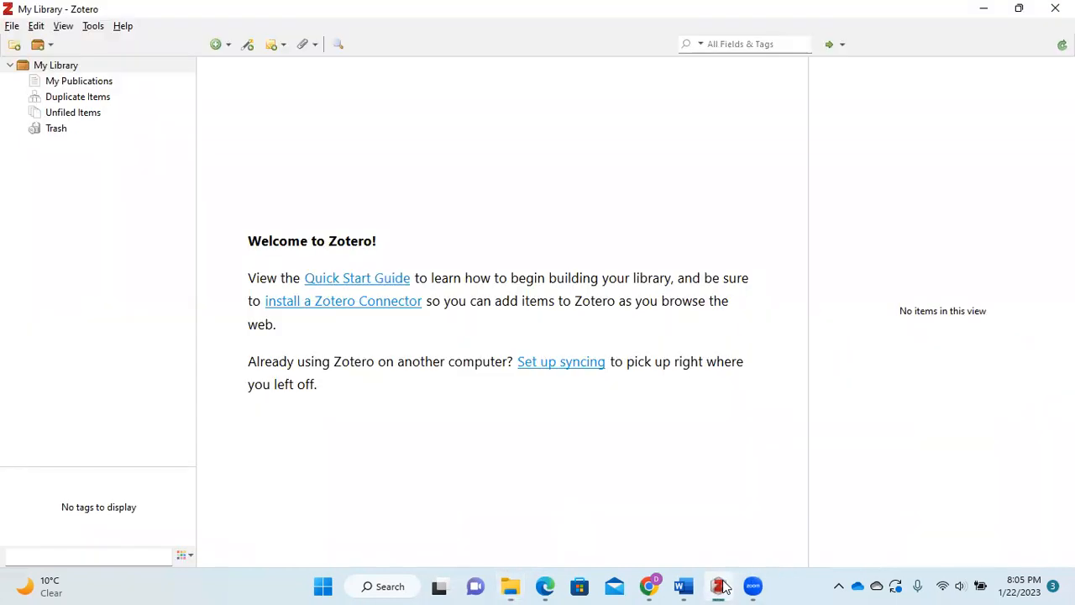
pyautogui.click(1021, 10)
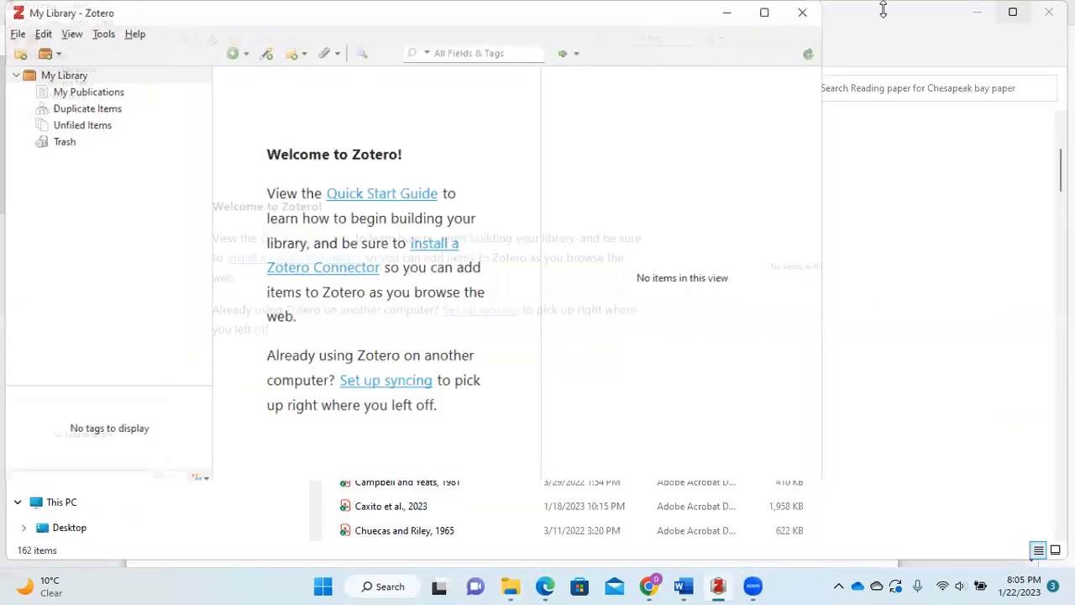
pyautogui.moveTo(589, 11); pyautogui.dragTo(617, 17)
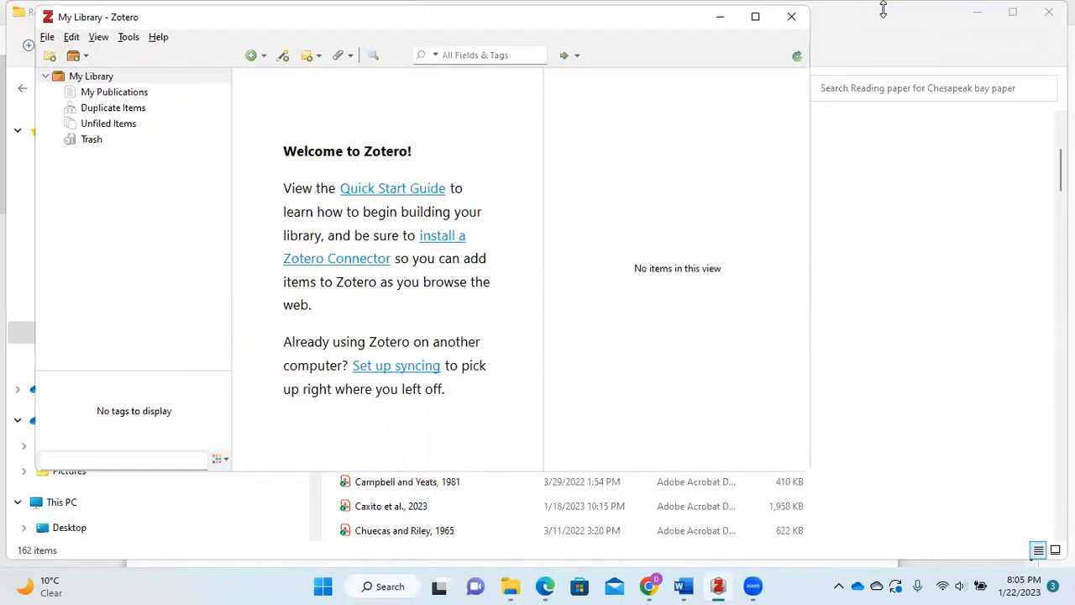
pyautogui.moveTo(379, 17); pyautogui.dragTo(879, 58)
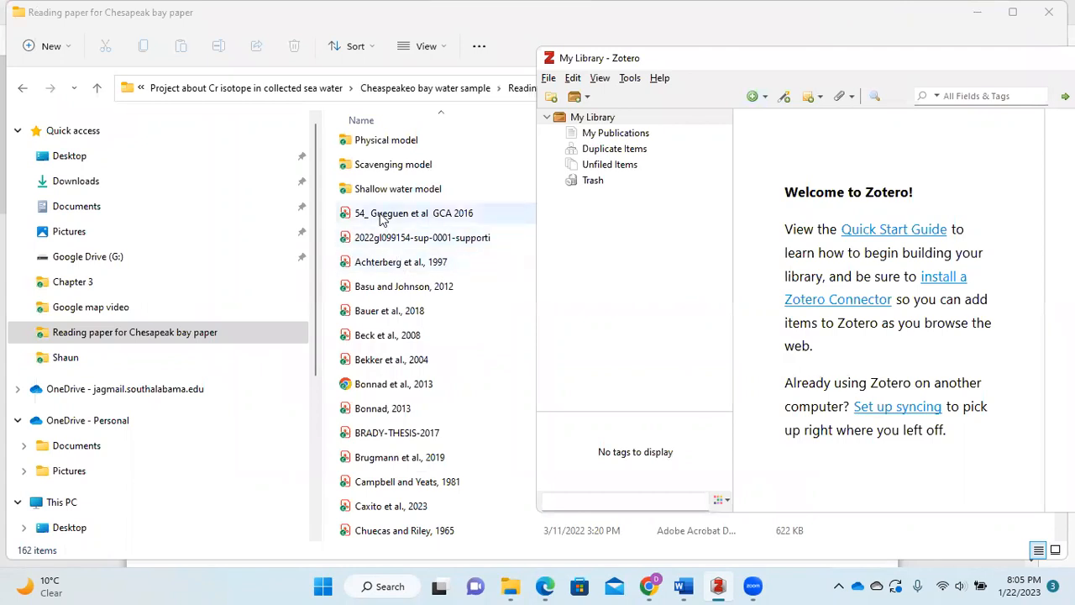
# - Add the PDFs "54_ Gueguen et al GCA 2016" and "Achterberg et al., 1997" to My Library, and maximize the Zotero window
pyautogui.moveTo(382, 217); pyautogui.dragTo(921, 234)
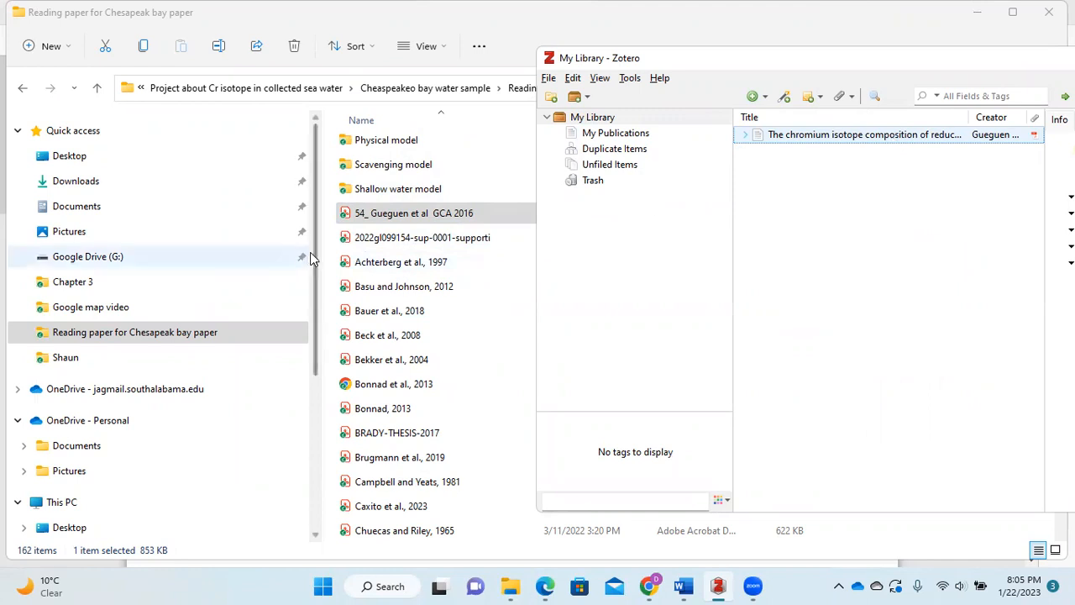
pyautogui.moveTo(370, 271); pyautogui.dragTo(803, 225)
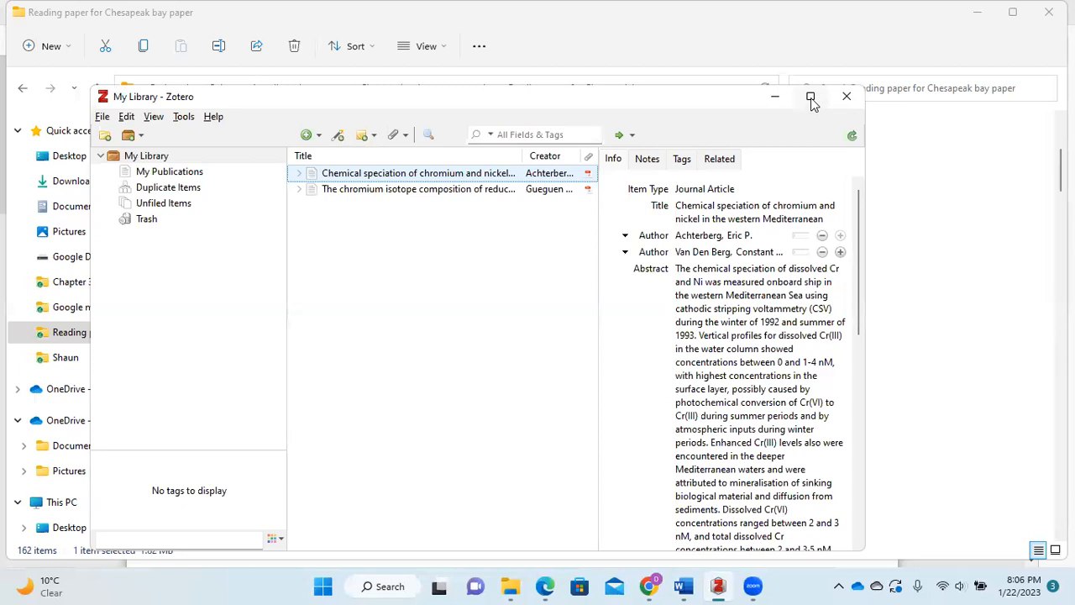
pyautogui.click(811, 98)
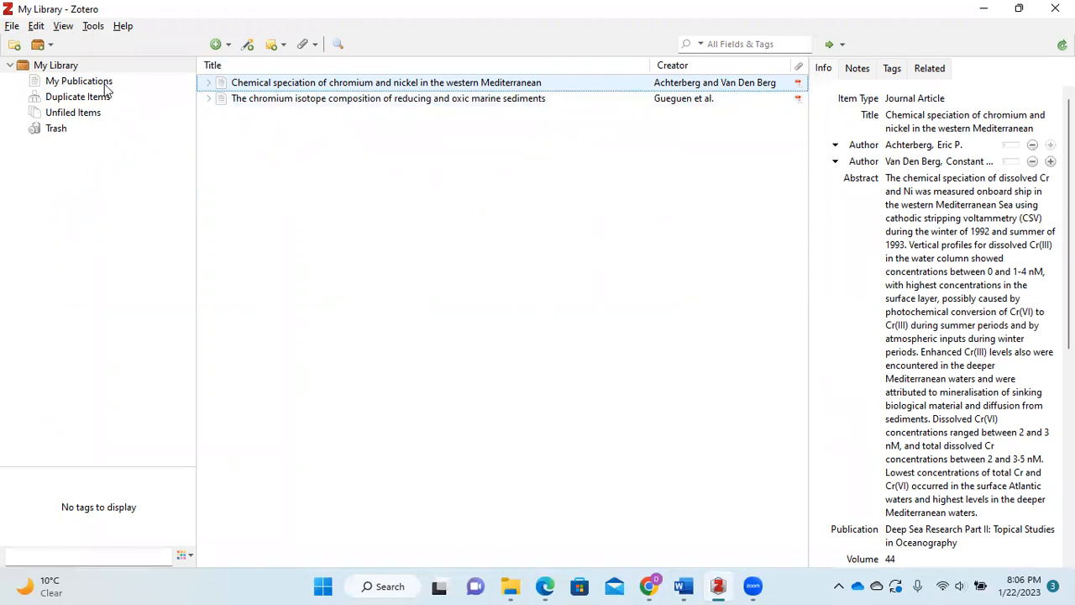
# - Create a blank Journal Article item in My Library and look through its metadata fields, leaving them empty
pyautogui.click(215, 45)
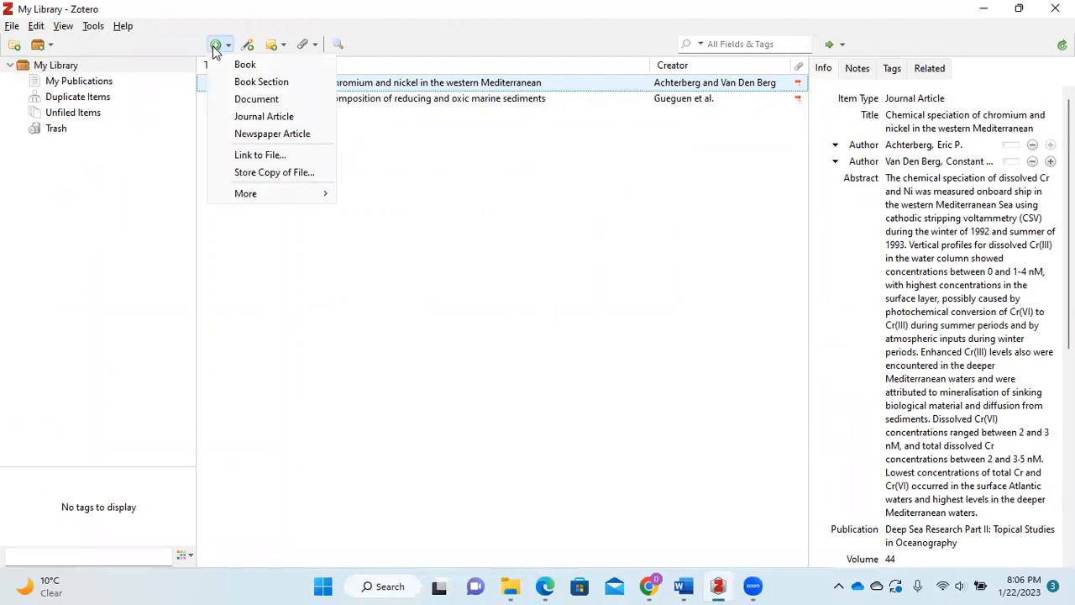
pyautogui.click(246, 120)
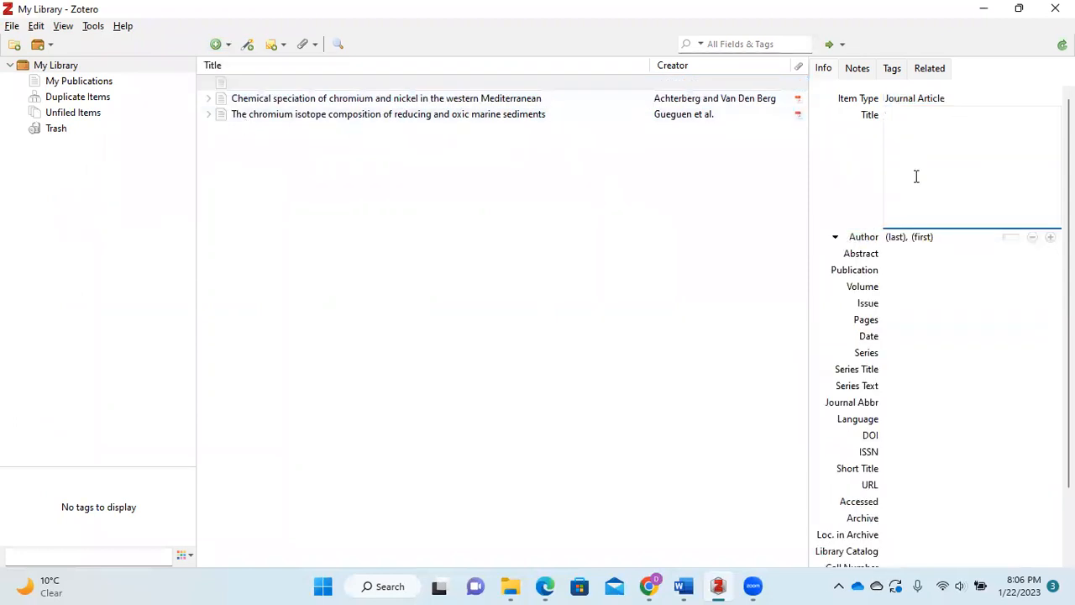
pyautogui.scroll(-3, 941, 327)
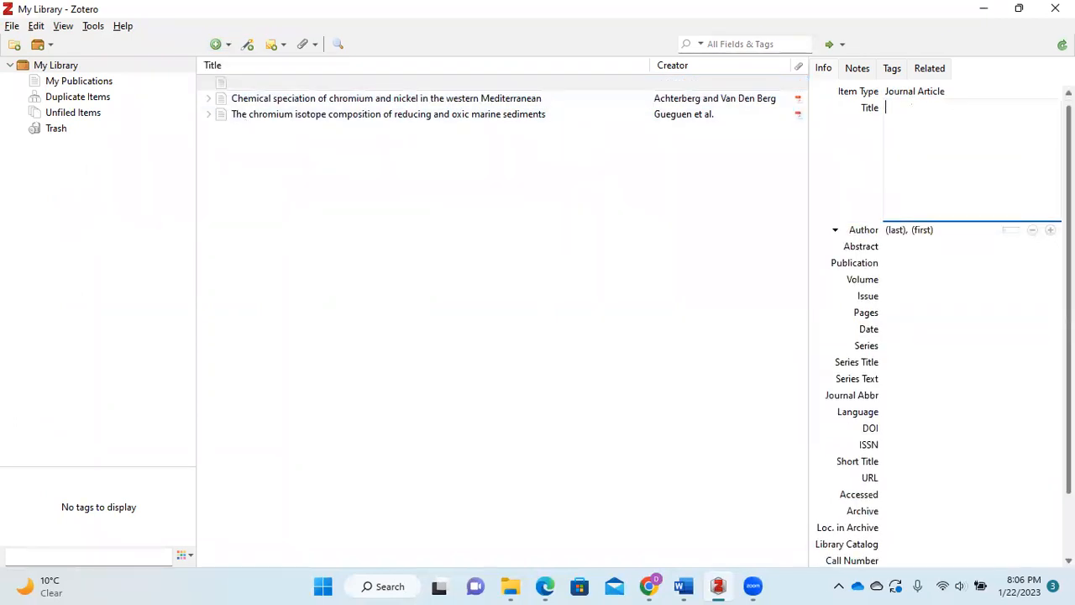
pyautogui.scroll(3, 941, 327)
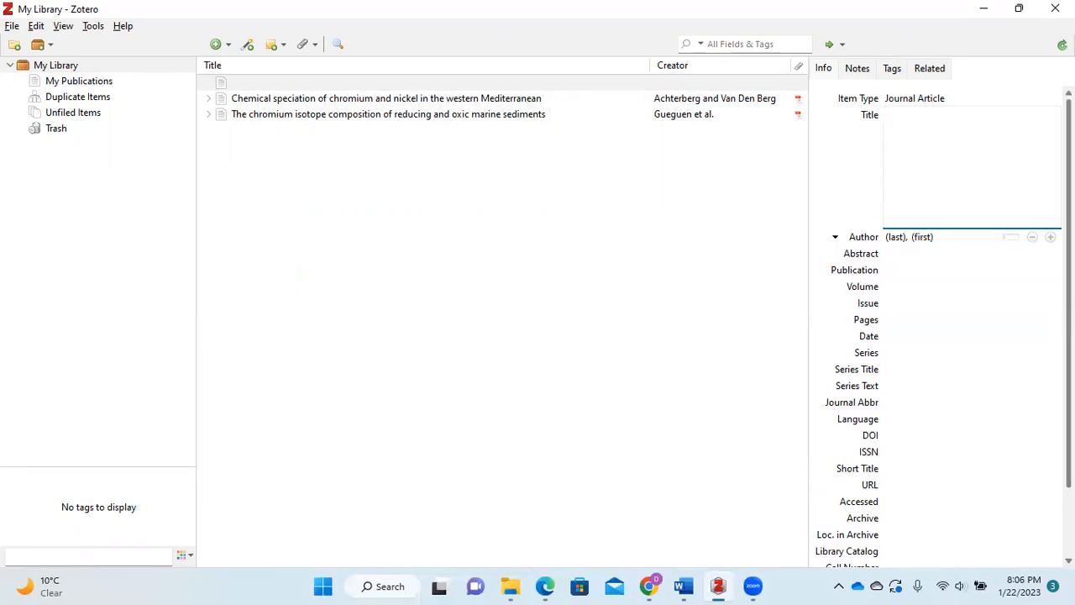
pyautogui.scroll(-2, 938, 326)
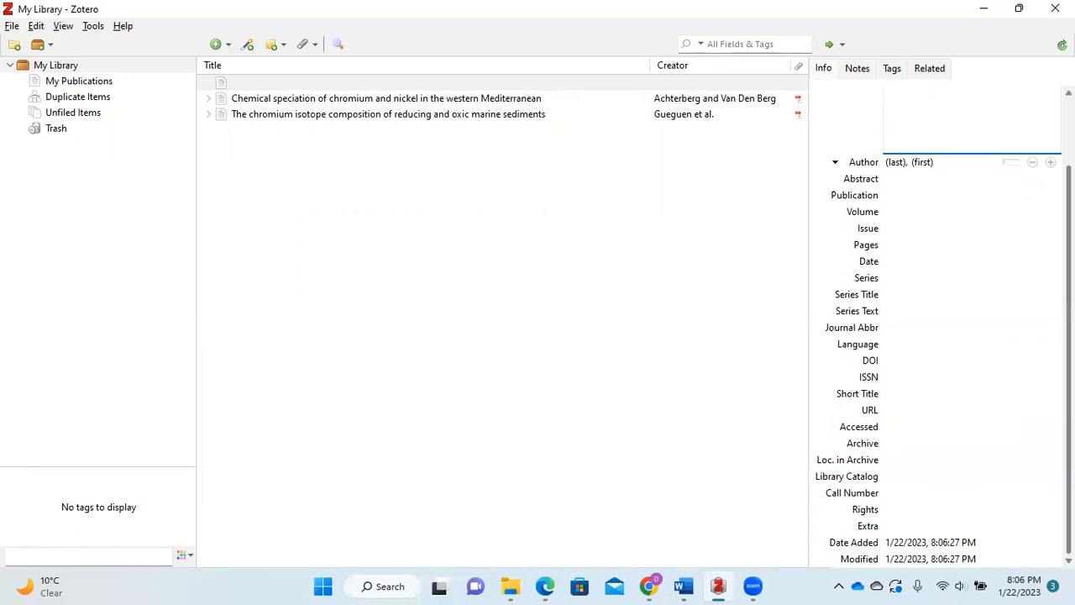
pyautogui.moveTo(1069, 378); pyautogui.dragTo(1069, 312)
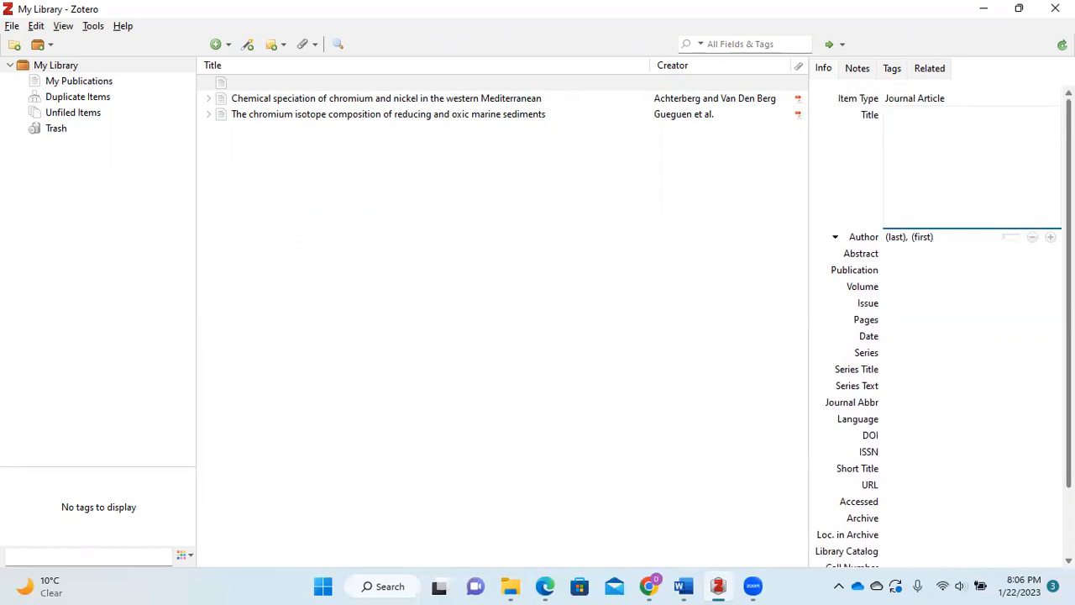
pyautogui.click(696, 238)
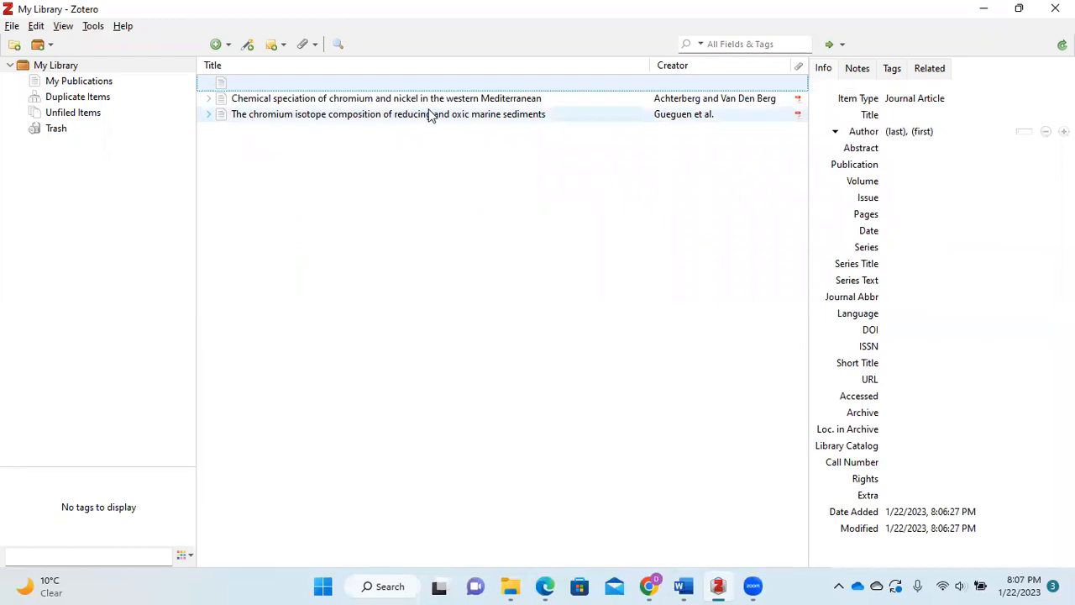
# - Switch to Microsoft Edge, search Bing for "Google scholar" and open the Google Scholar site
pyautogui.click(545, 586)
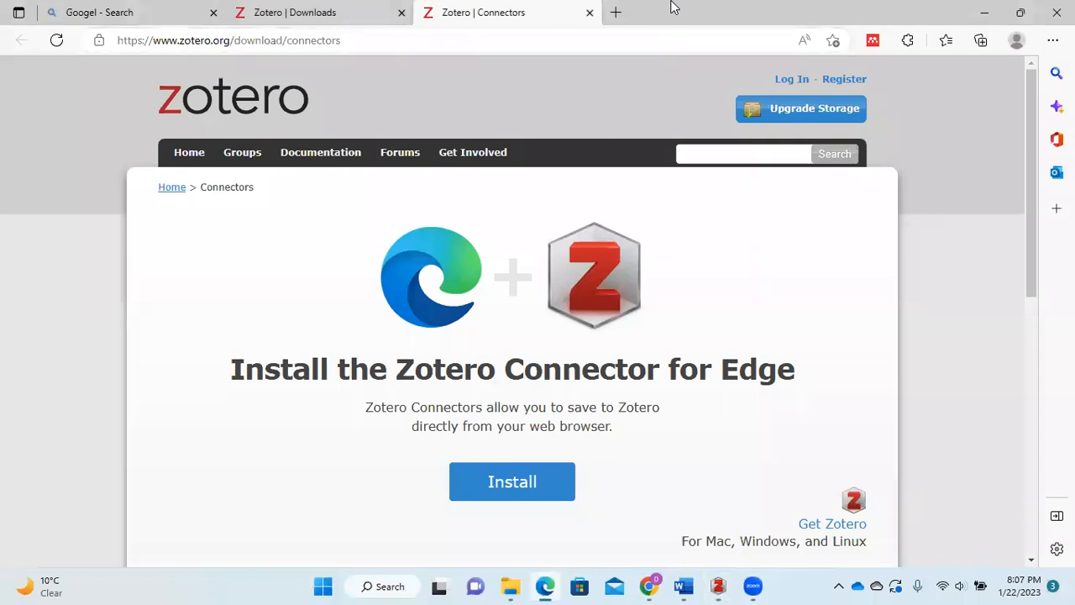
pyautogui.click(163, 24)
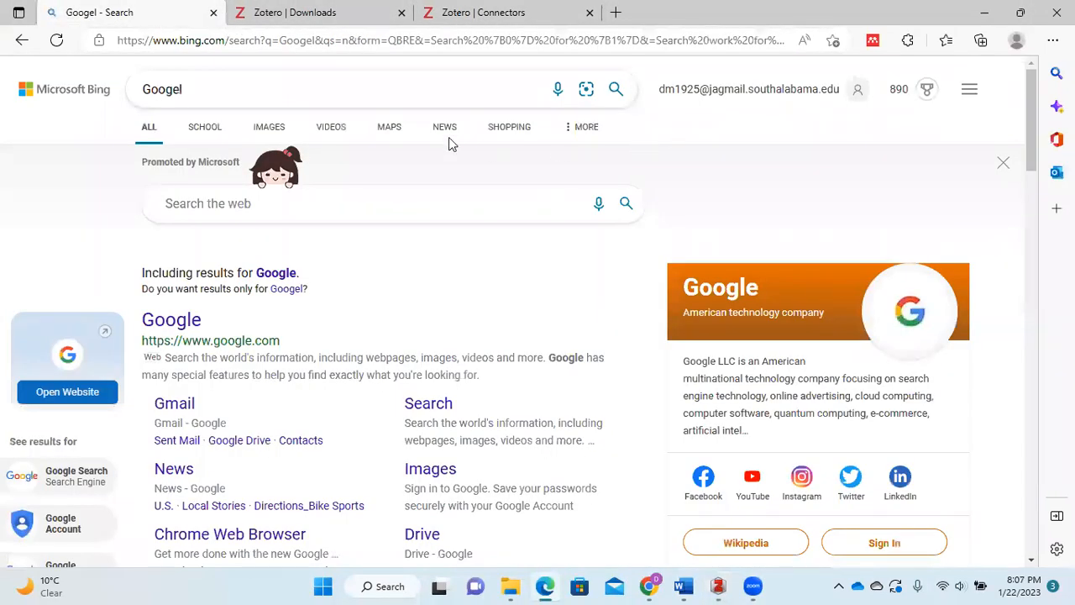
pyautogui.hotkey('ctrl', 'a')
pyautogui.press('BackSpace')
pyautogui.write('G00')
pyautogui.press('BackSpace')
pyautogui.press('BackSpace')
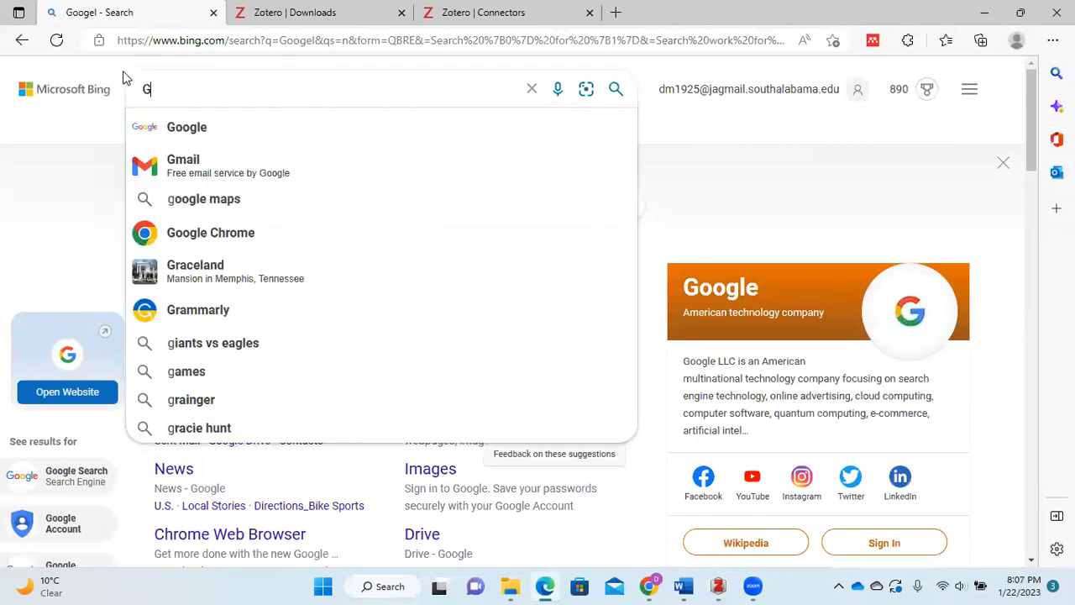
pyautogui.write('og')
pyautogui.press('BackSpace')
pyautogui.write('o')
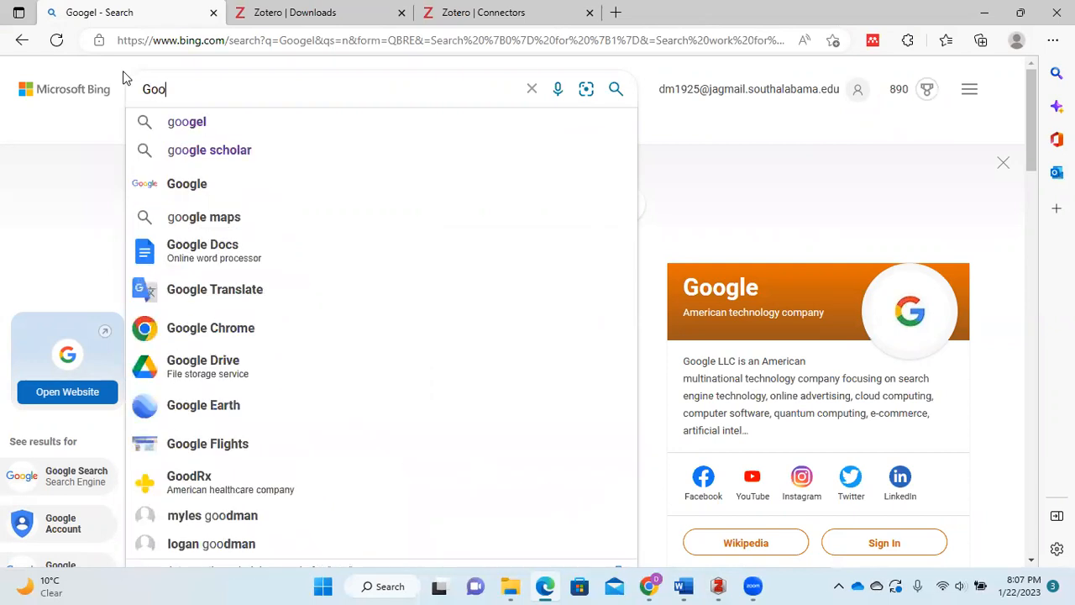
pyautogui.click(268, 152)
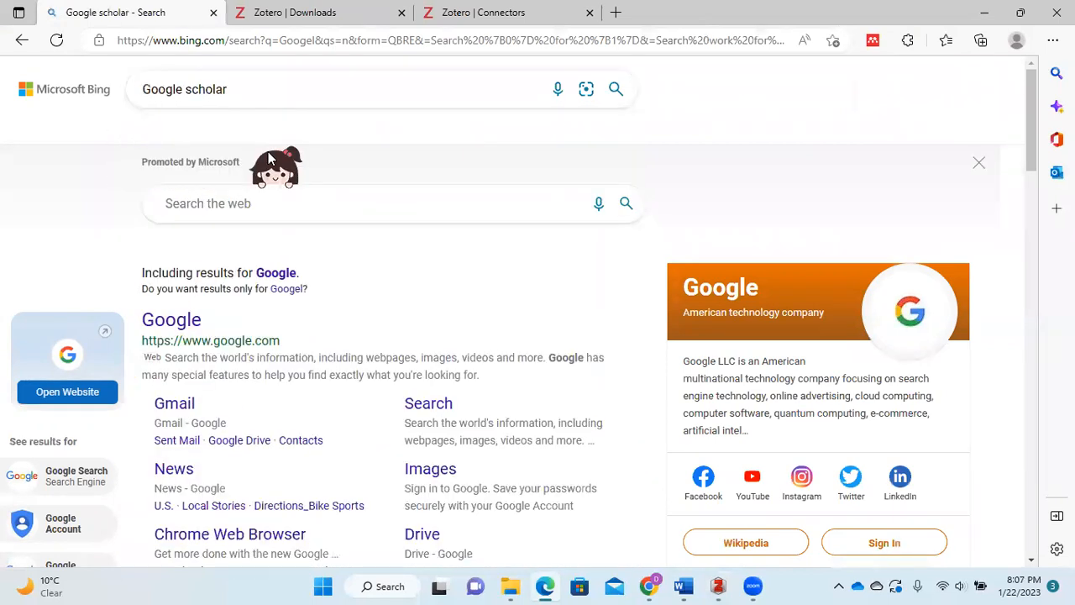
pyautogui.click(220, 205)
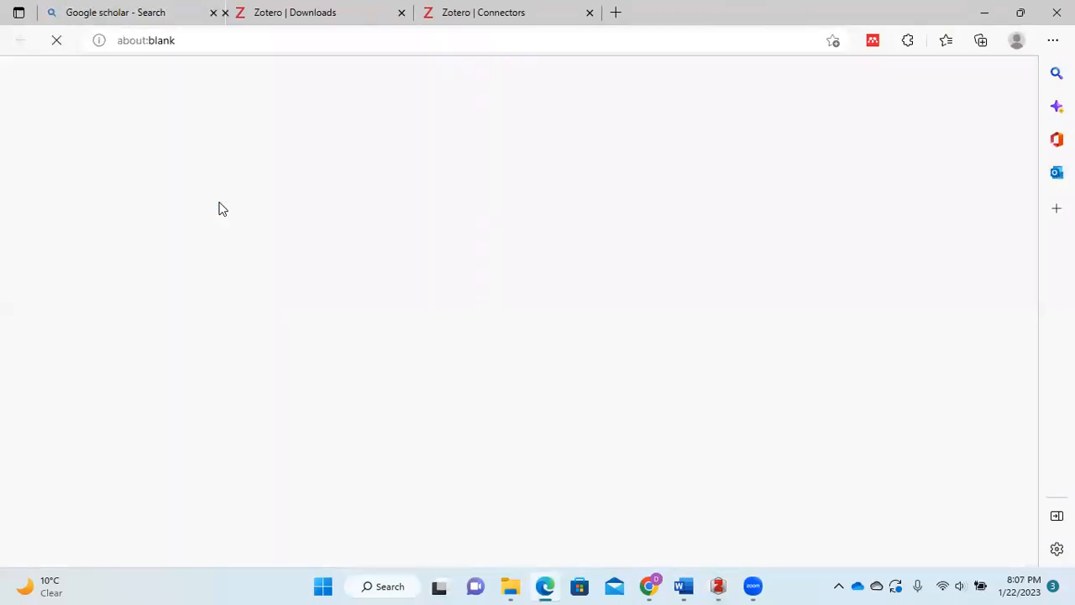
# - Search Google Scholar for "Chromium 2023" and open the article "Constructing a ZnO/CuCo2O4 pn heterojunction photocatalyst" from the results
pyautogui.click(391, 223)
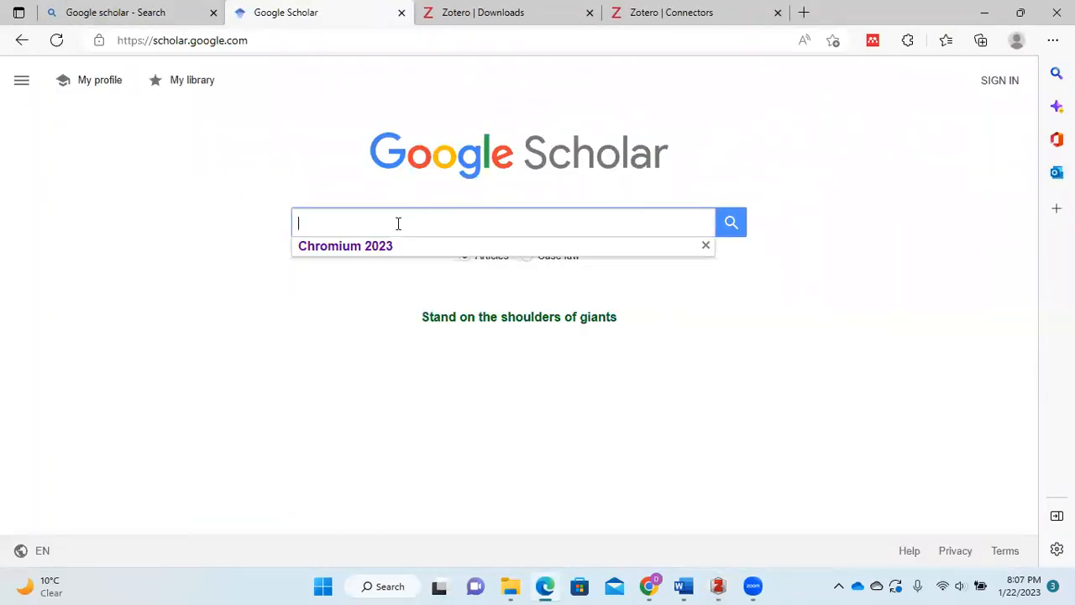
pyautogui.click(343, 248)
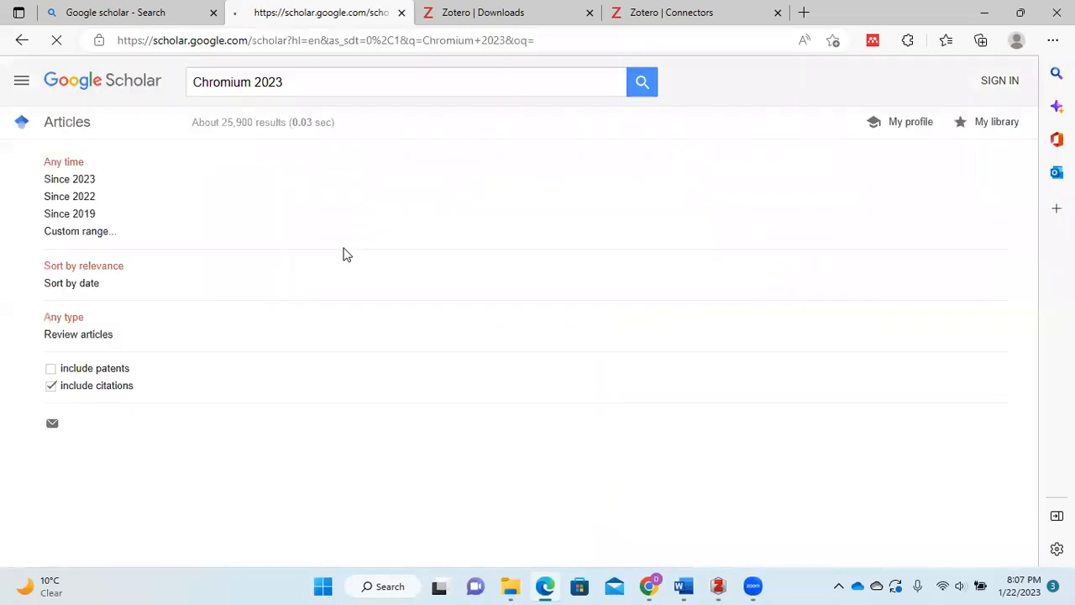
pyautogui.click(310, 85)
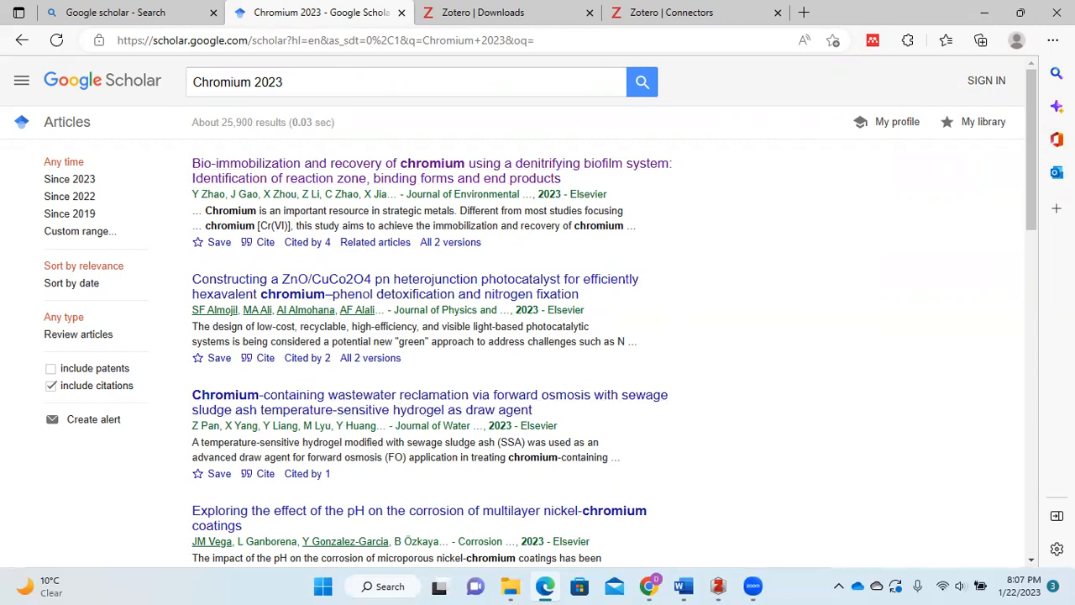
pyautogui.scroll(-1, 1032, 147)
pyautogui.scroll(1, 1029, 139)
pyautogui.click(292, 294)
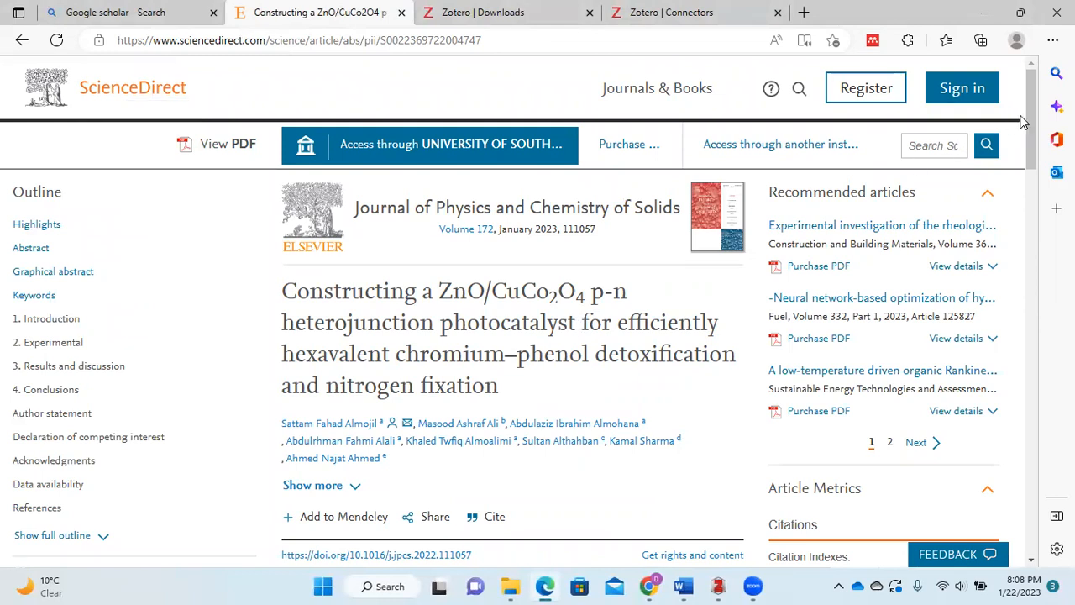
# - Save the ScienceDirect article to My Library with the Zotero Connector and check the new entry in Zotero
pyautogui.scroll(-1, 1035, 123)
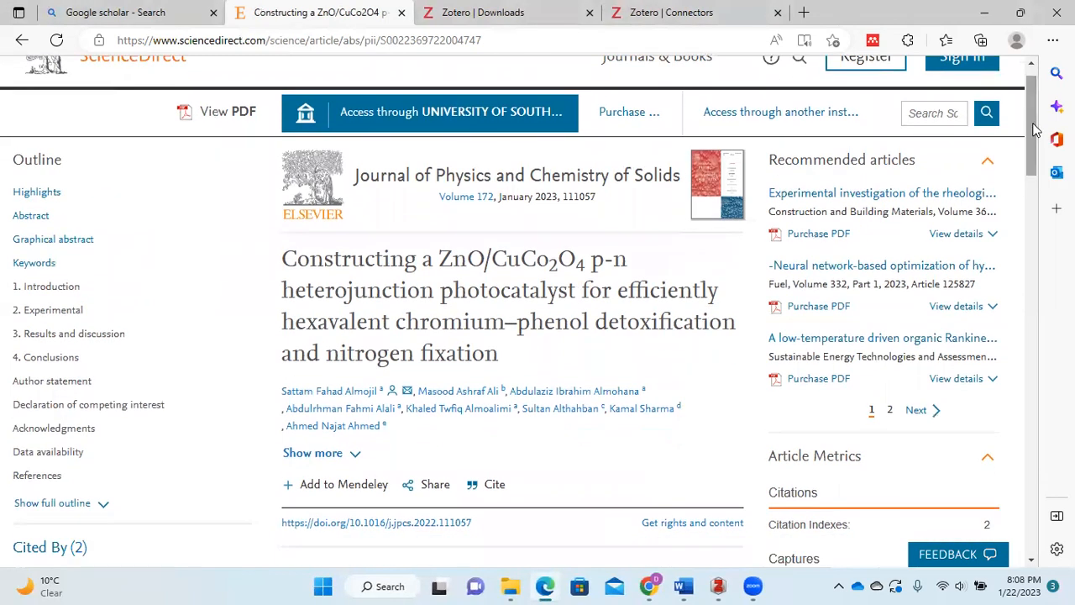
pyautogui.click(908, 39)
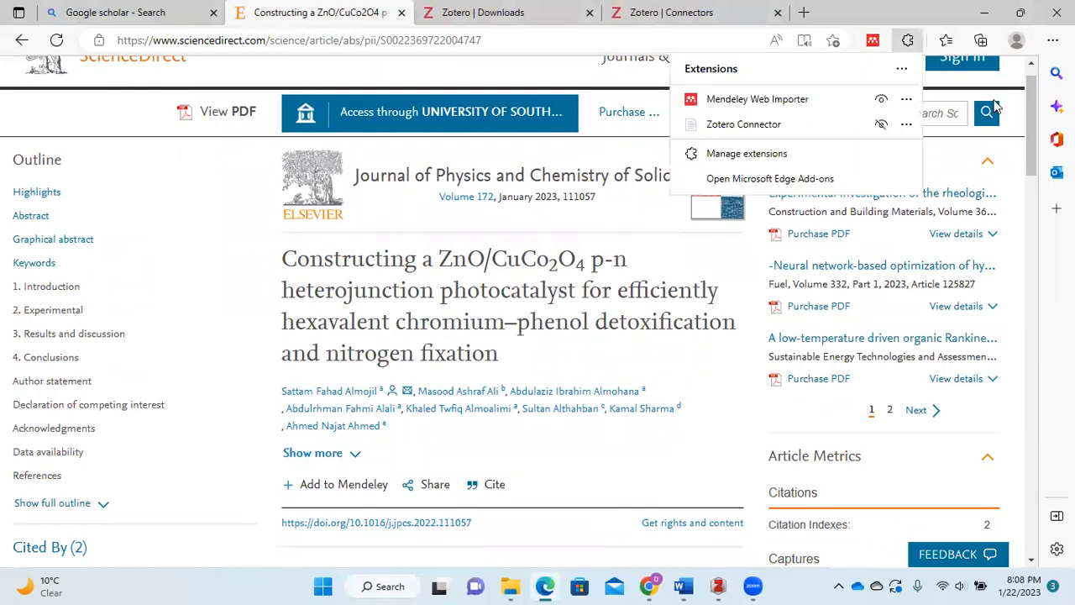
pyautogui.click(743, 124)
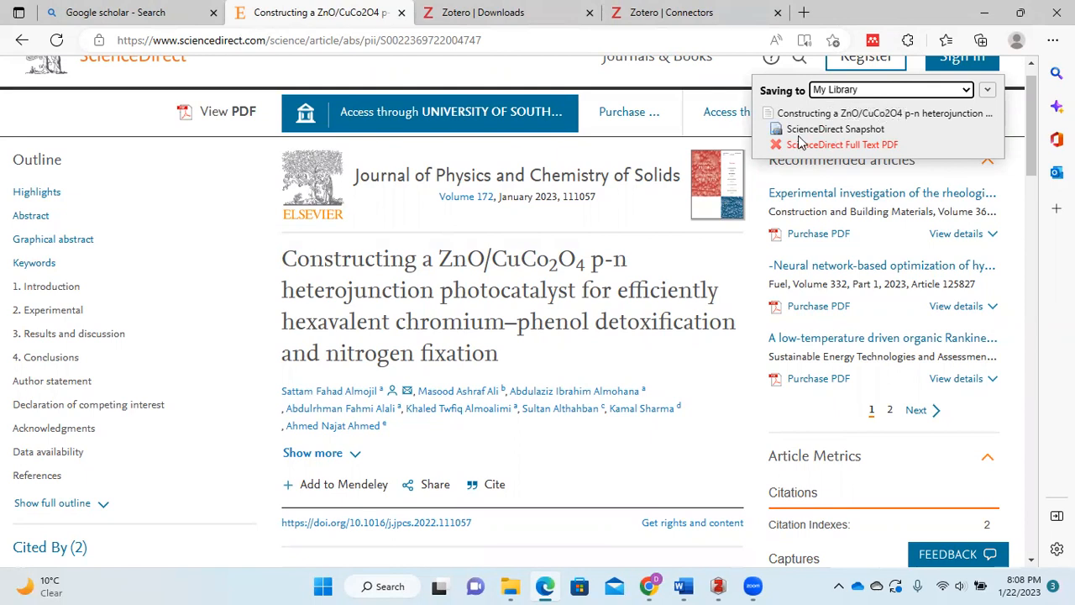
pyautogui.click(718, 585)
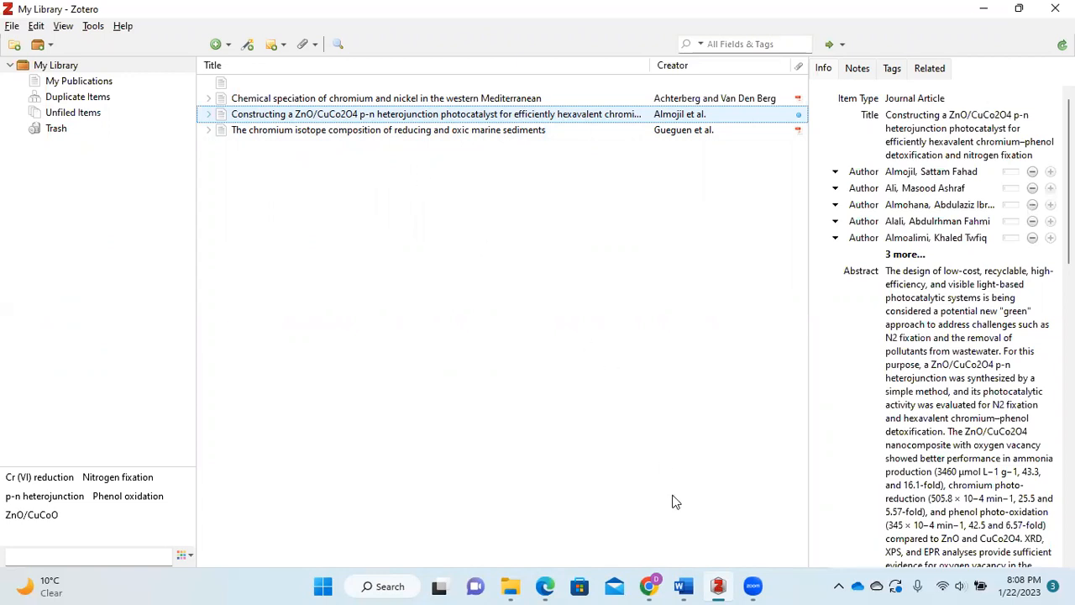
# - Switch to the blank Word document and look at its Zotero and Home commands
pyautogui.click(683, 587)
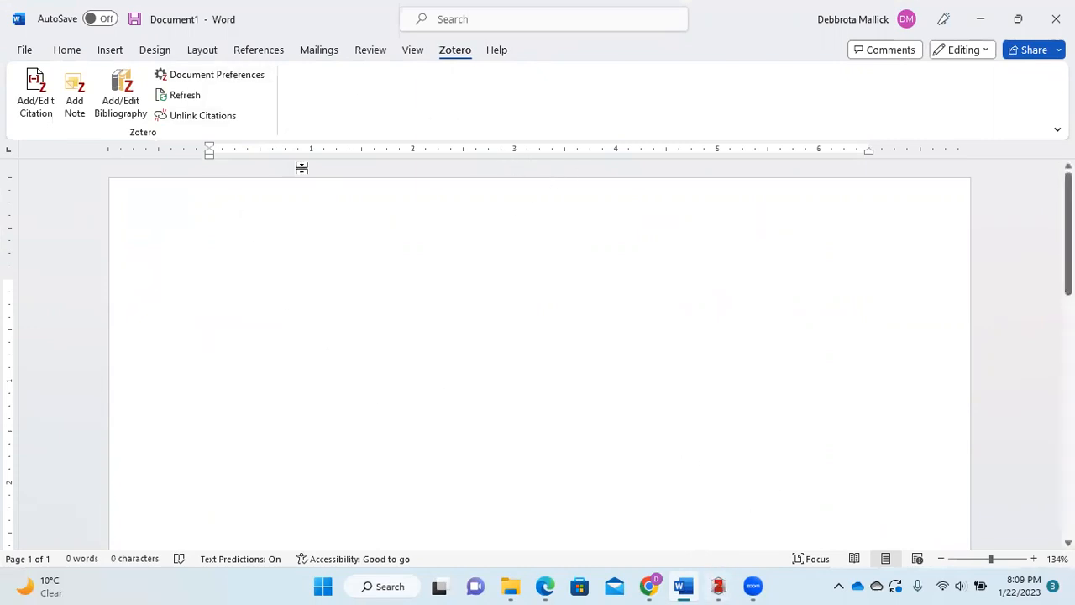
pyautogui.click(67, 52)
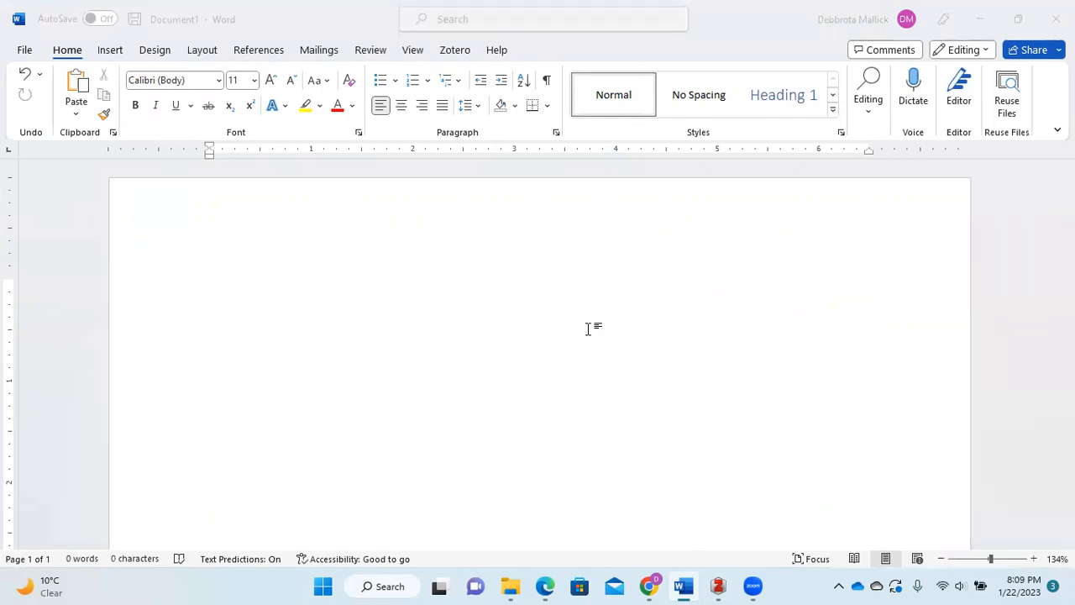
pyautogui.click(594, 352)
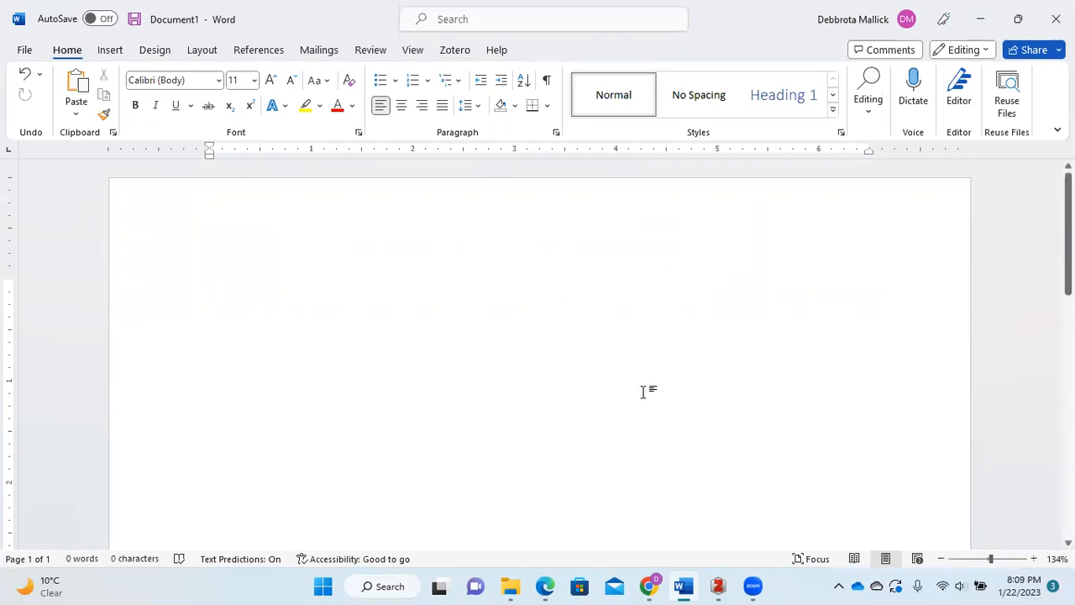
# - Return to Zotero, check the Cite preferences for word processor add-ins, and close the preferences
pyautogui.click(716, 587)
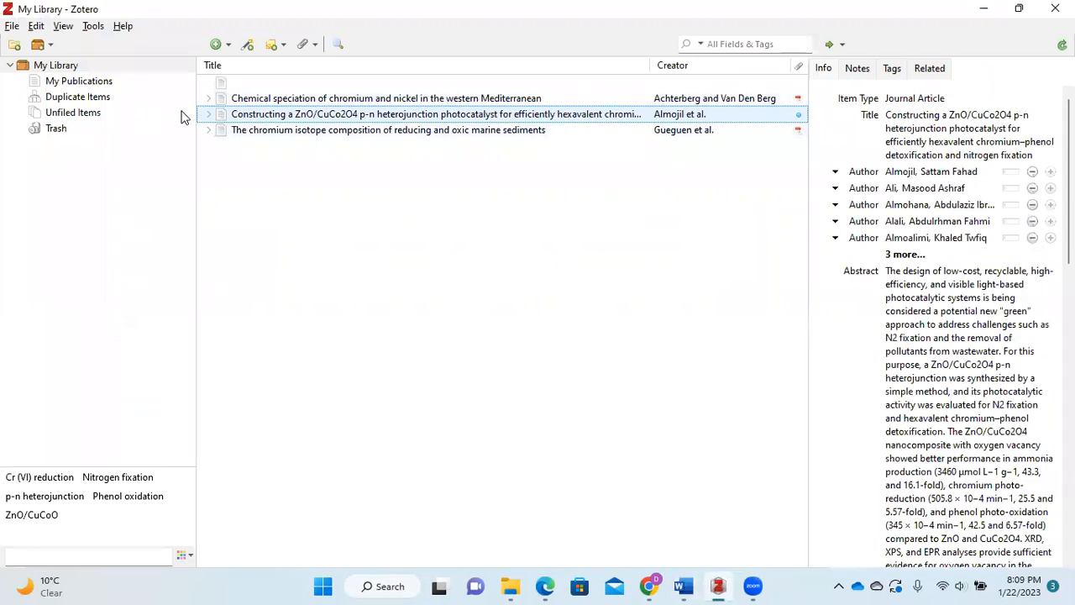
pyautogui.click(10, 26)
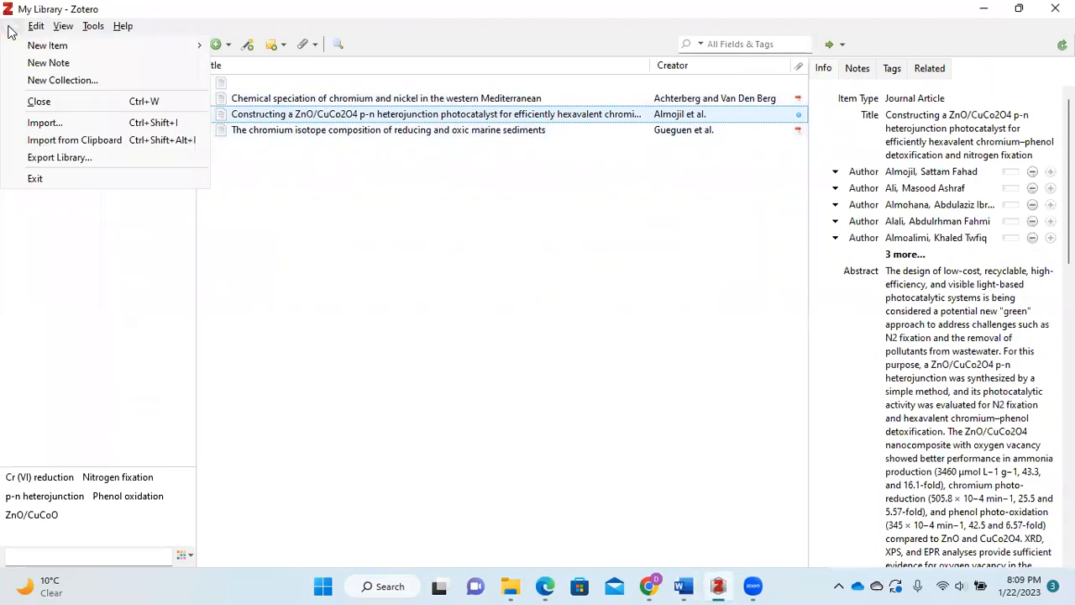
pyautogui.moveTo(34, 32)
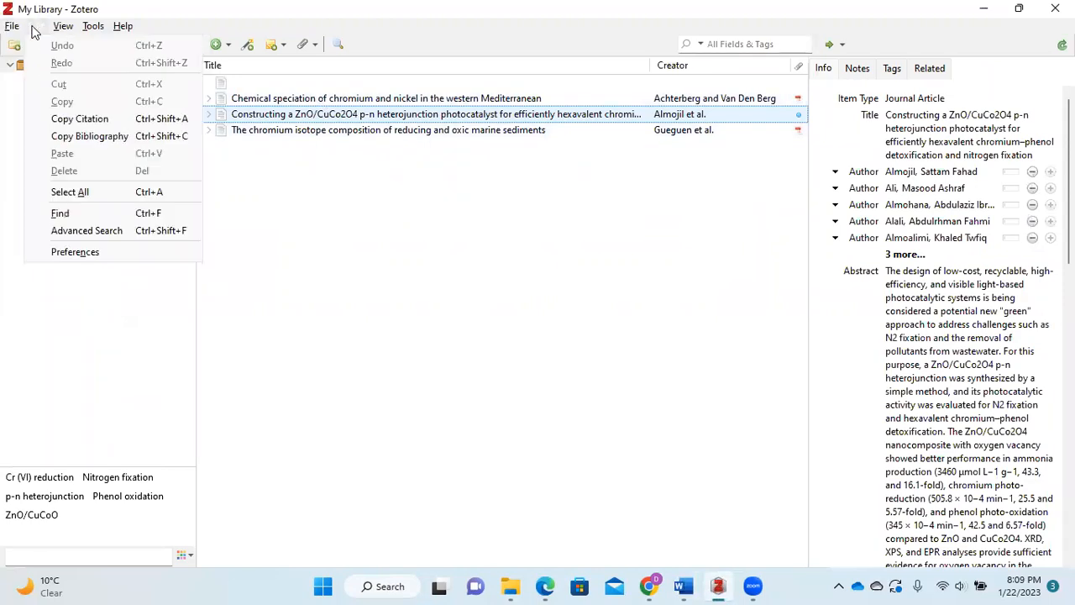
pyautogui.click(76, 253)
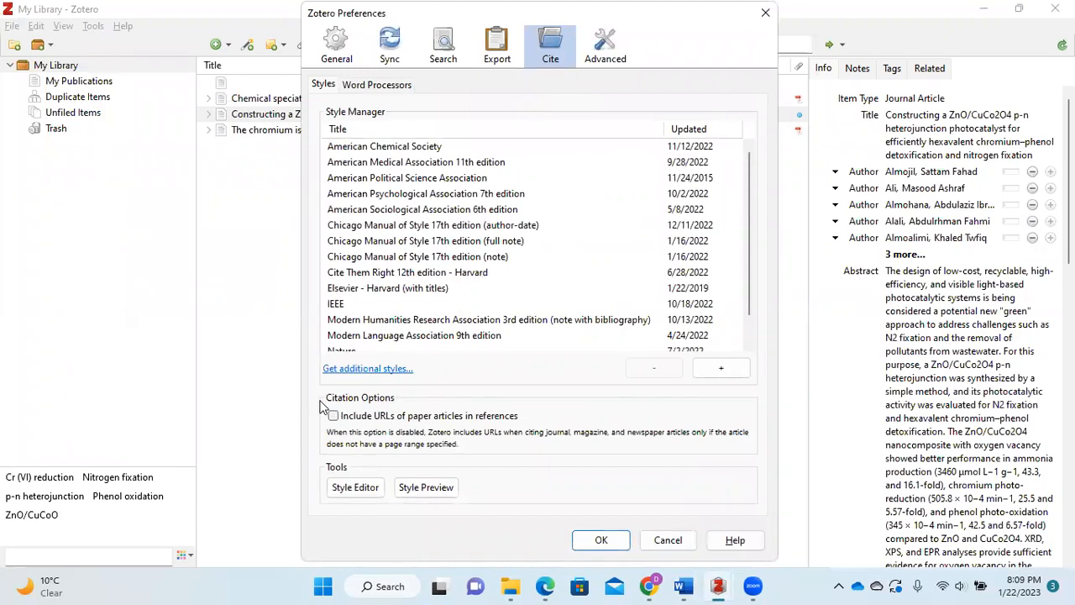
pyautogui.click(376, 89)
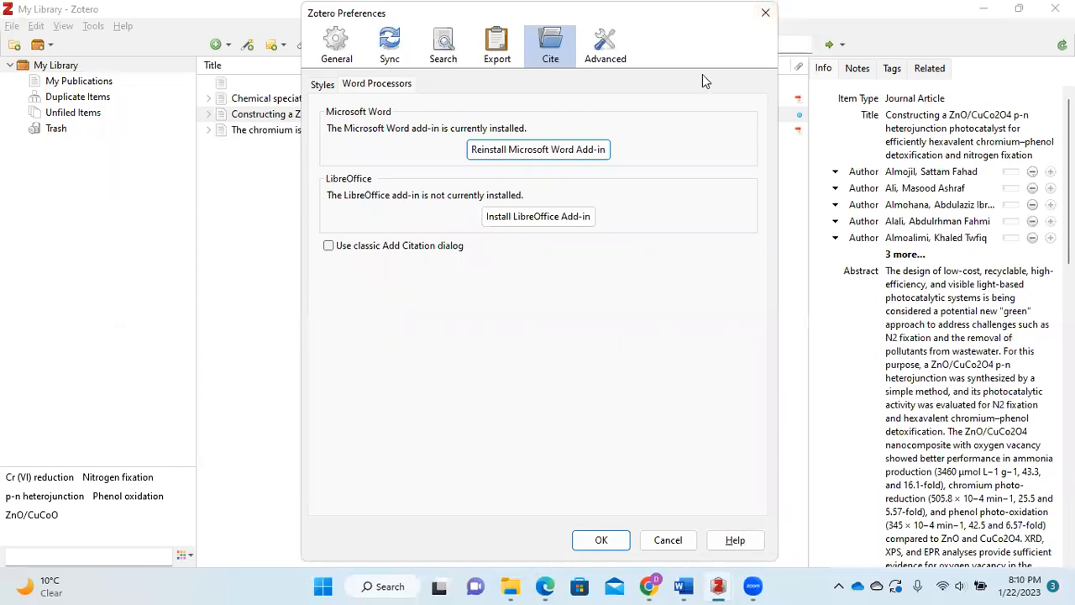
pyautogui.click(686, 587)
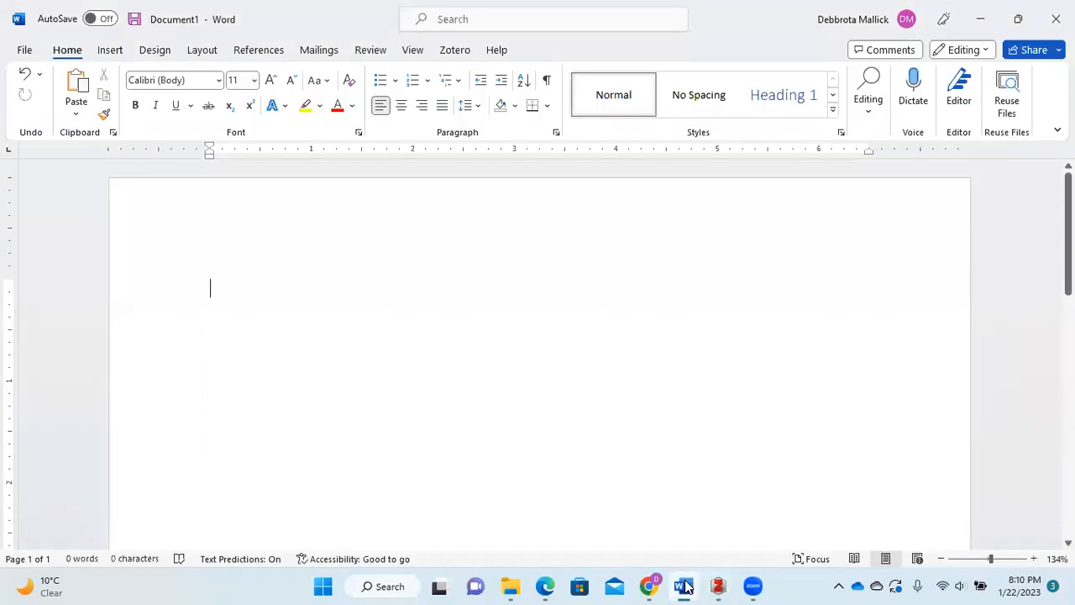
pyautogui.click(686, 586)
pyautogui.click(685, 587)
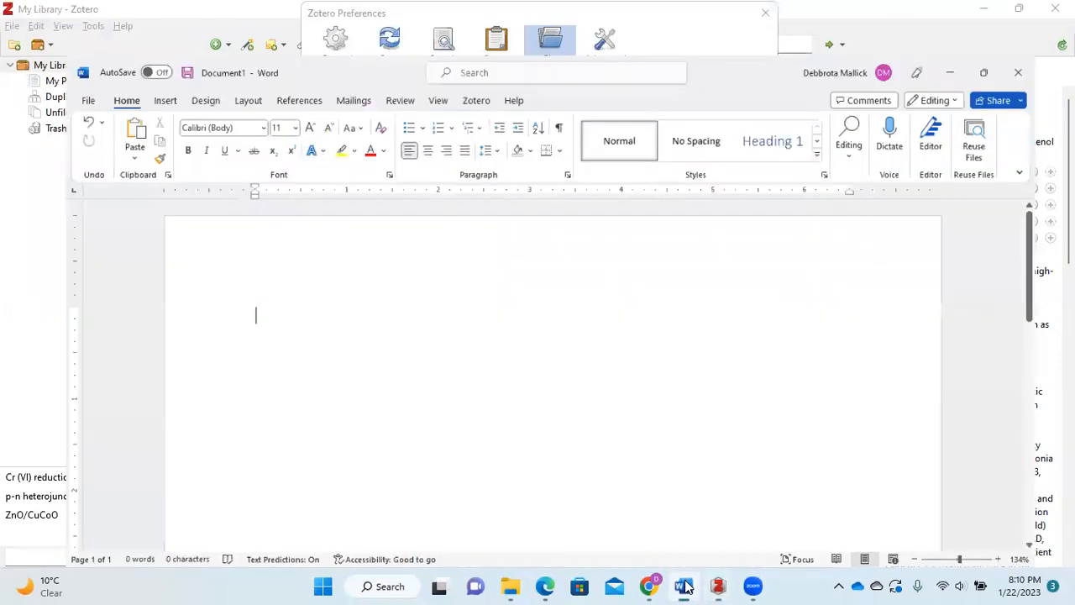
pyautogui.click(685, 586)
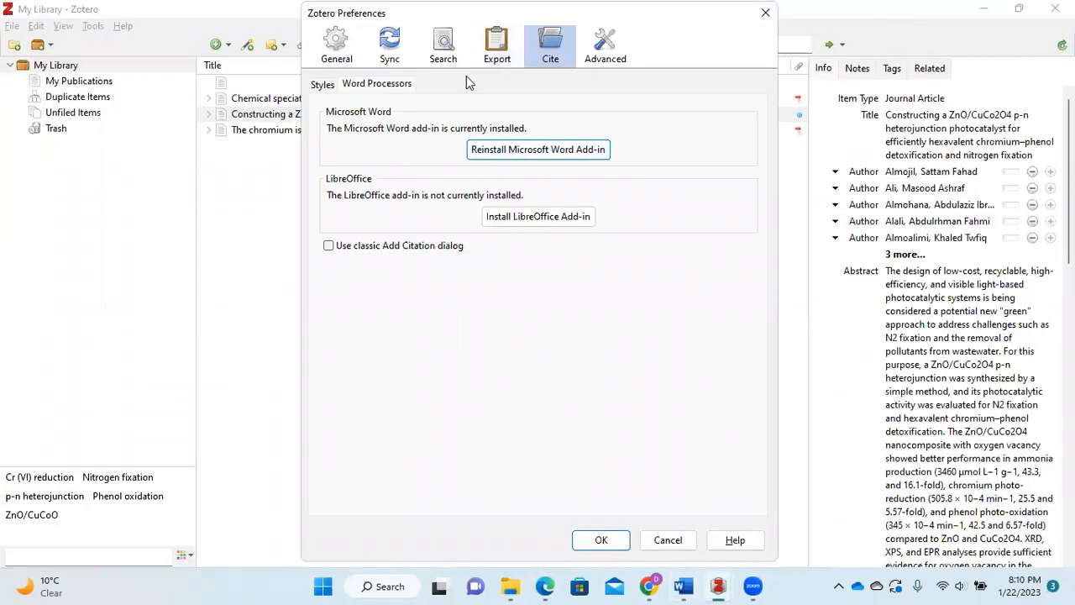
pyautogui.click(765, 13)
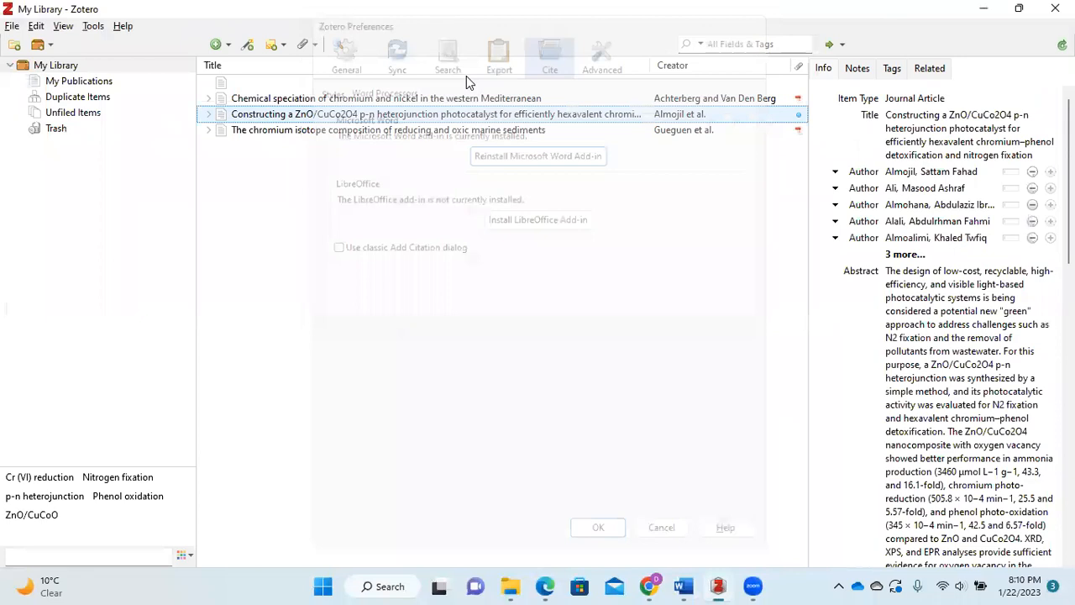
# - In the blank Word document, insert a Zotero citation of the 2023 ZnO/CuCo2O4 photocatalyst article, found by searching "Al"
pyautogui.click(684, 587)
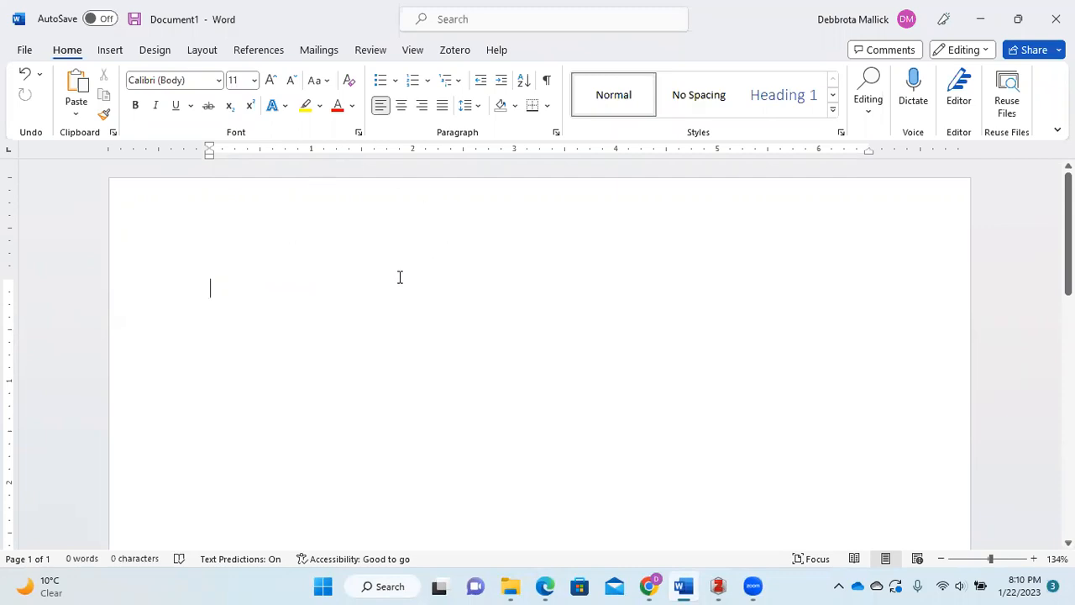
pyautogui.scroll(-7, 358, 79)
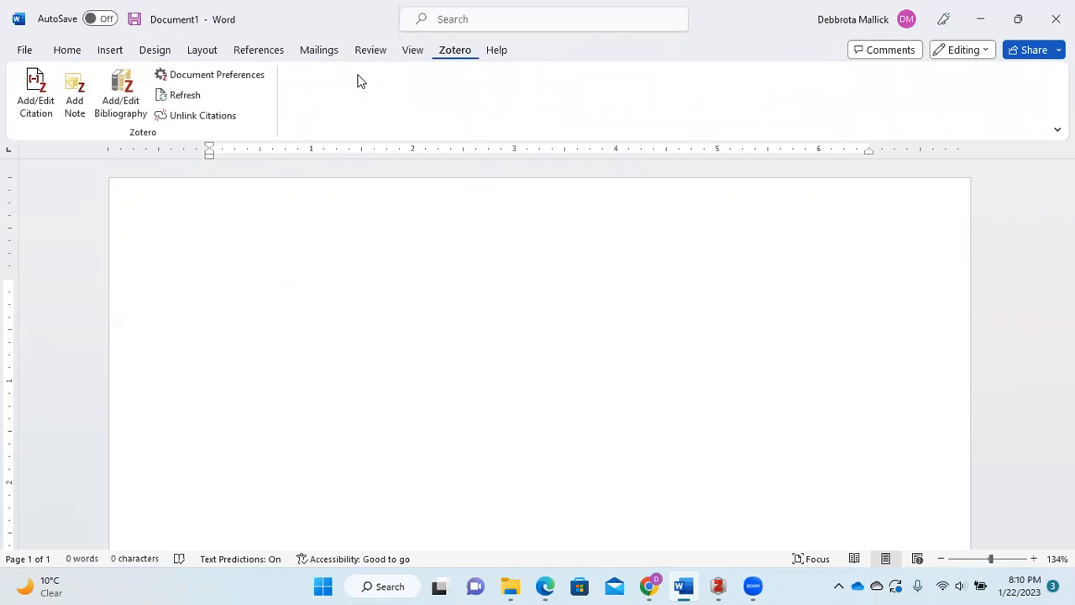
pyautogui.click(36, 100)
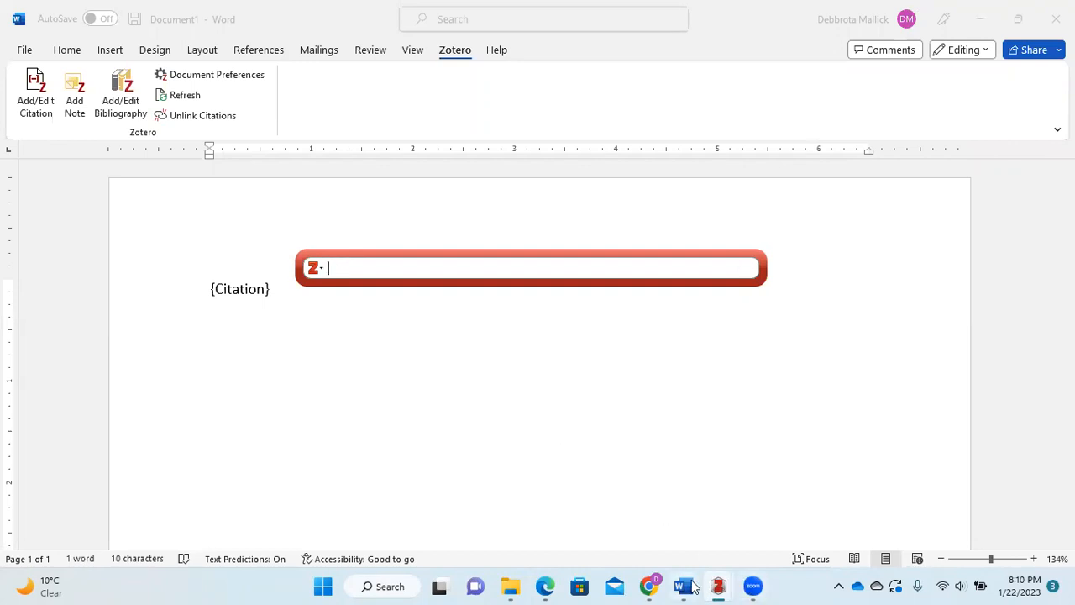
pyautogui.moveTo(719, 586)
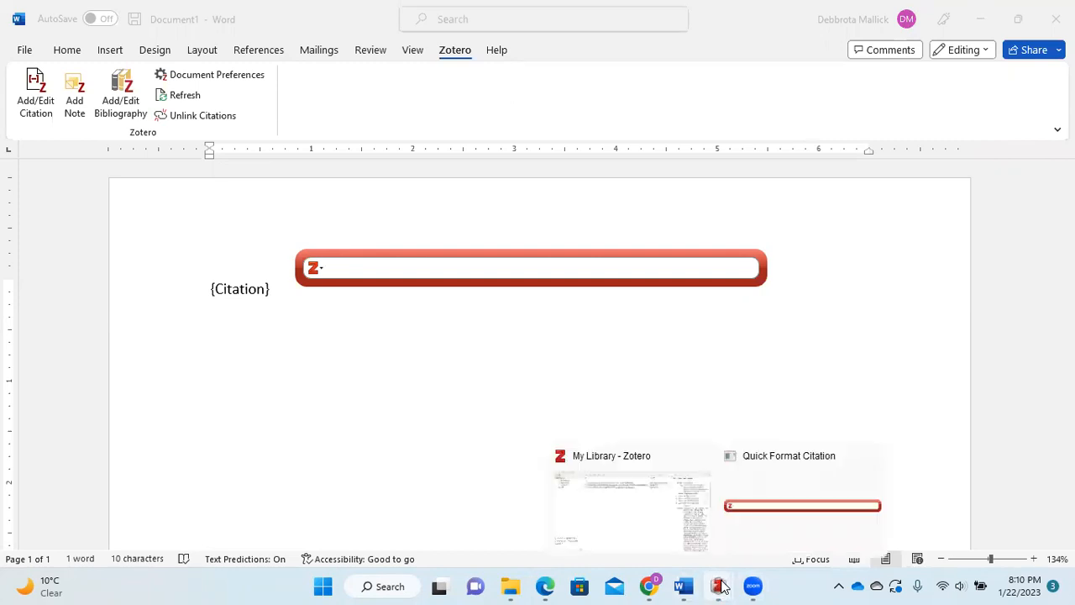
pyautogui.click(654, 516)
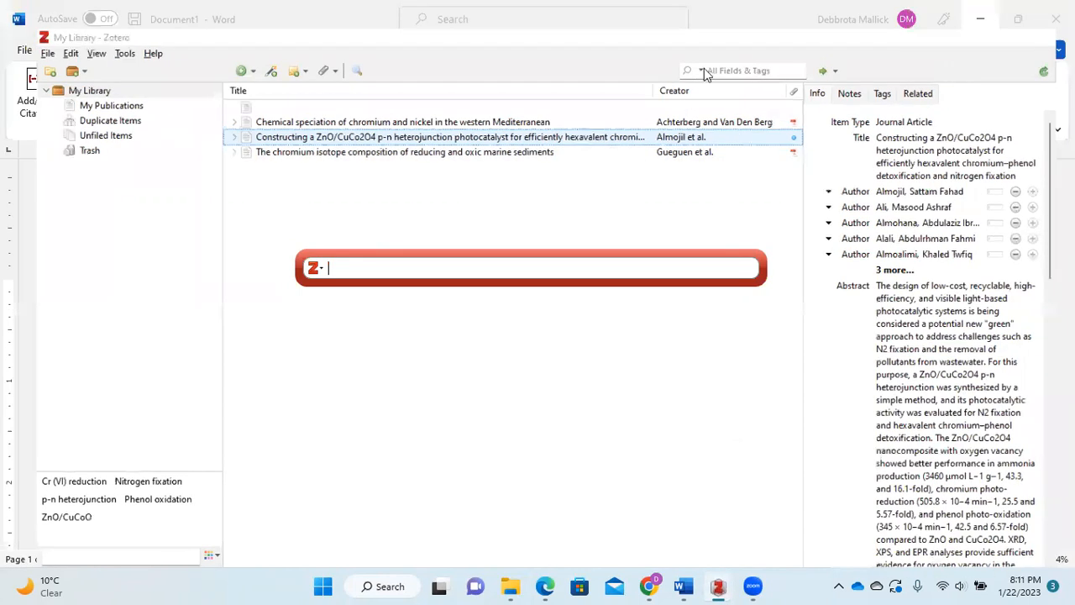
pyautogui.write('Al')
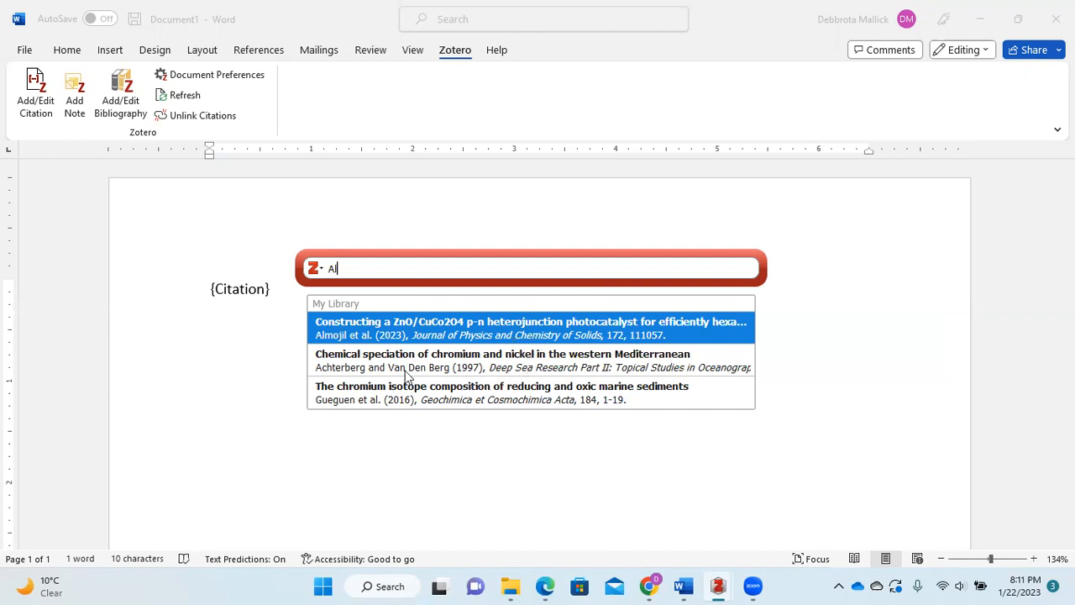
pyautogui.click(347, 337)
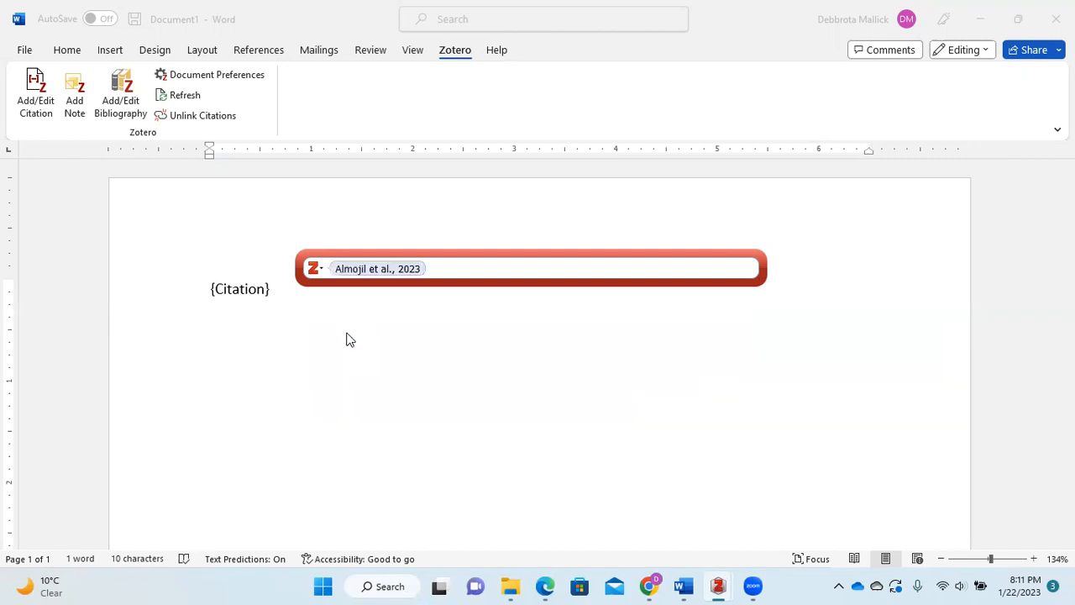
pyautogui.press('Return')
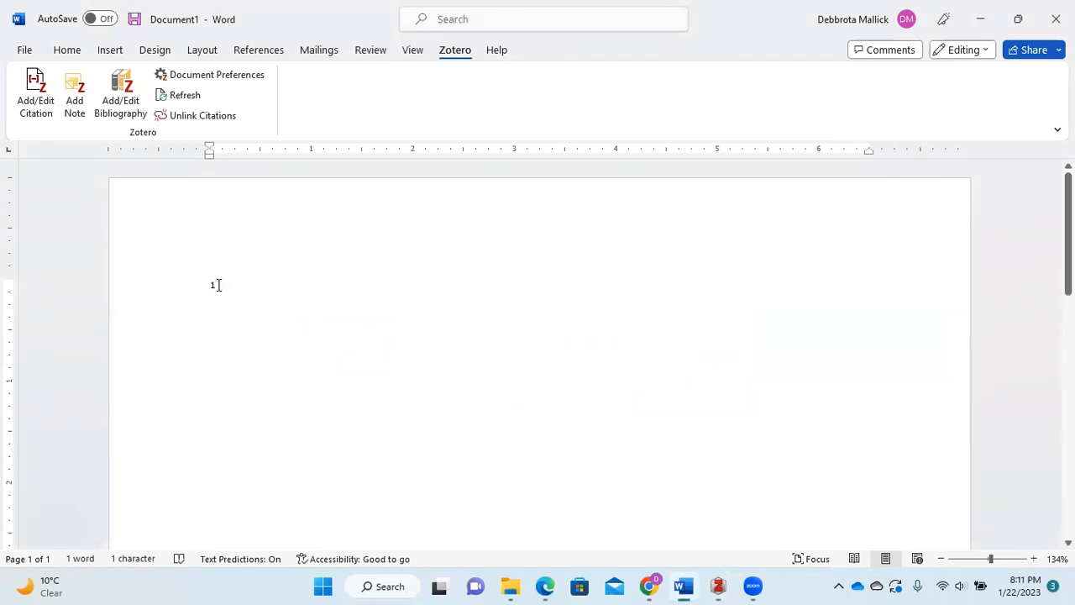
# - Set the Zotero citation style of the document to Elsevier - Harvard (with titles)
pyautogui.click(211, 286)
pyautogui.click(247, 288)
pyautogui.click(227, 80)
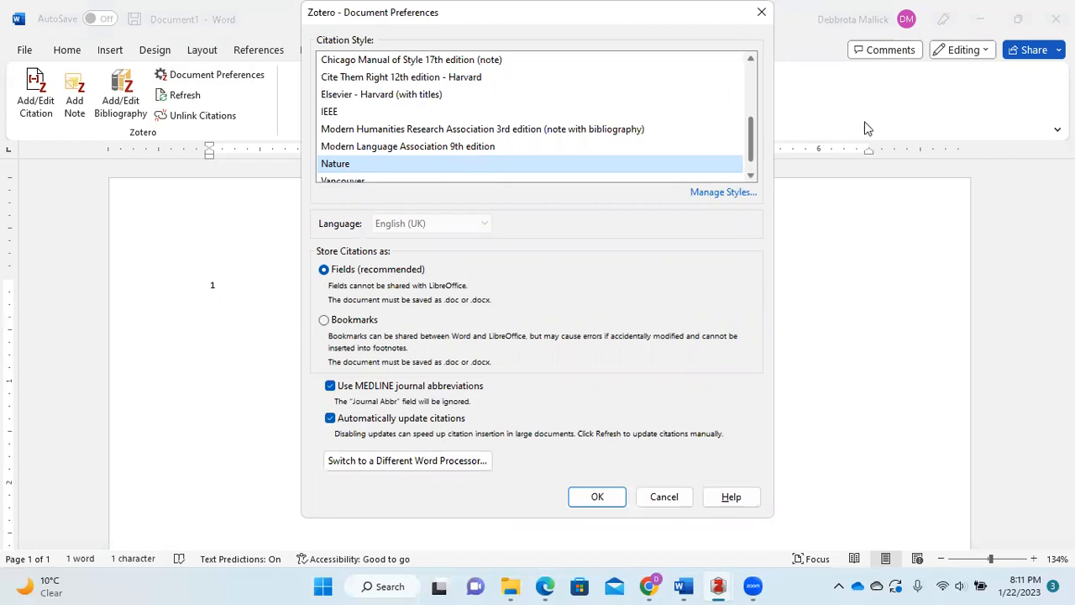
pyautogui.moveTo(752, 138); pyautogui.dragTo(741, 134)
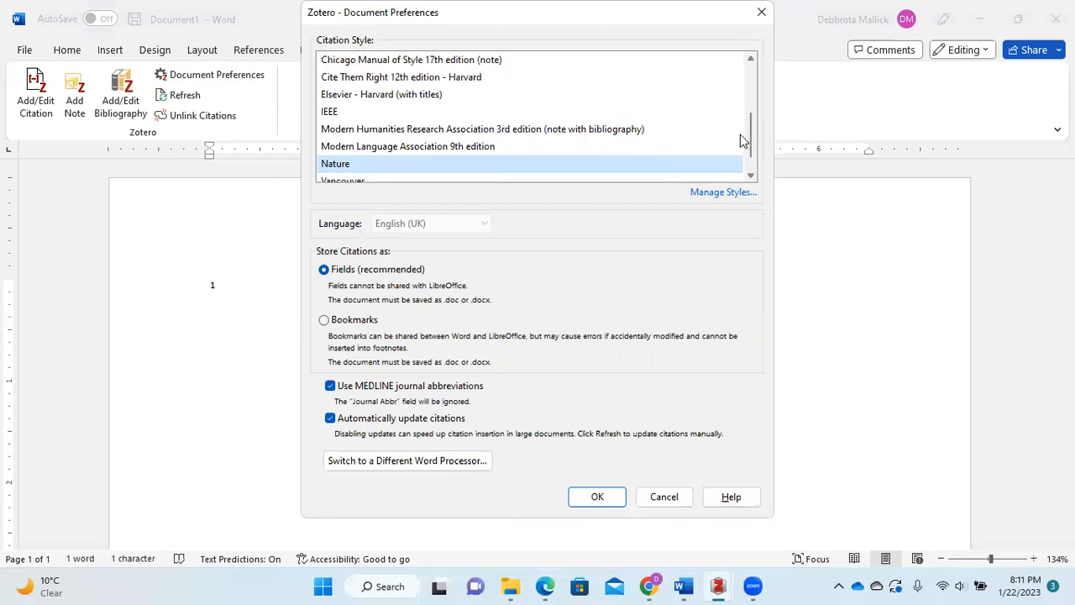
pyautogui.click(366, 97)
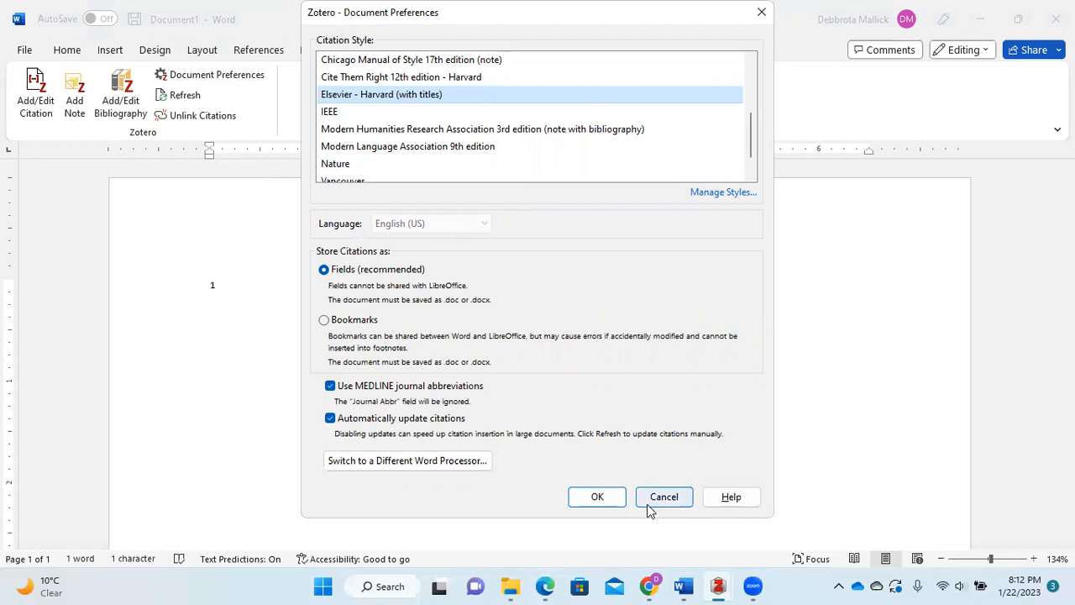
pyautogui.click(600, 496)
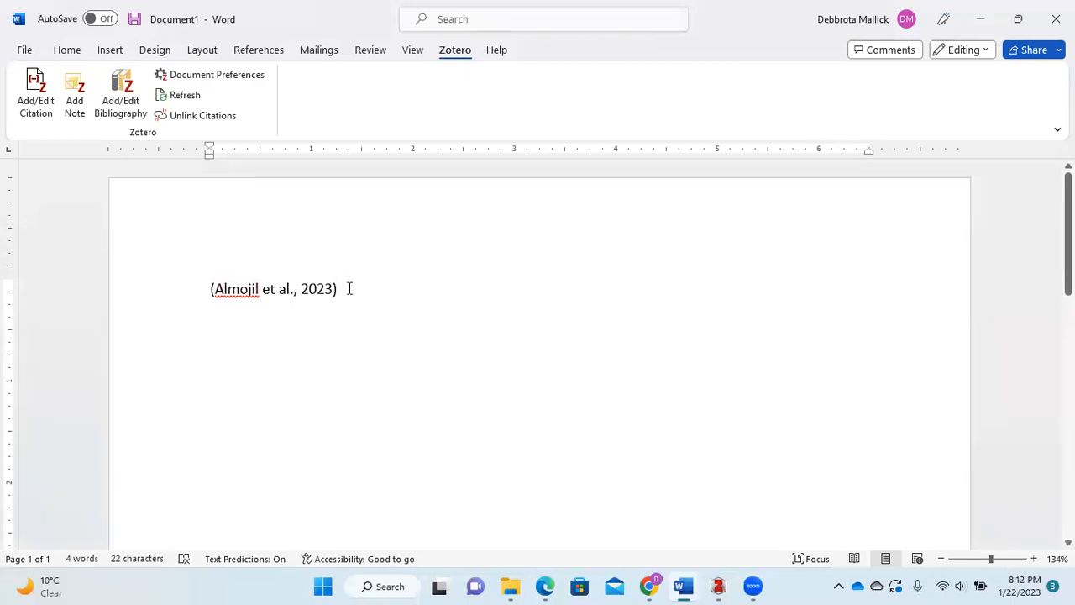
# - Switch the document's Zotero citation style to Chicago Manual of Style 17th edition (author-date)
pyautogui.click(204, 78)
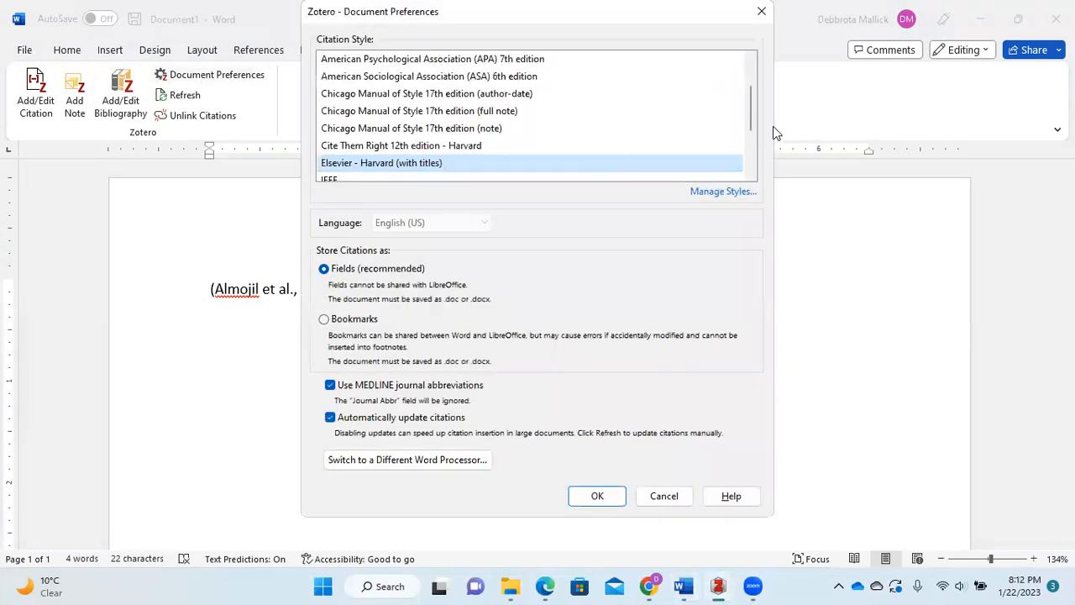
pyautogui.moveTo(749, 116); pyautogui.dragTo(742, 108)
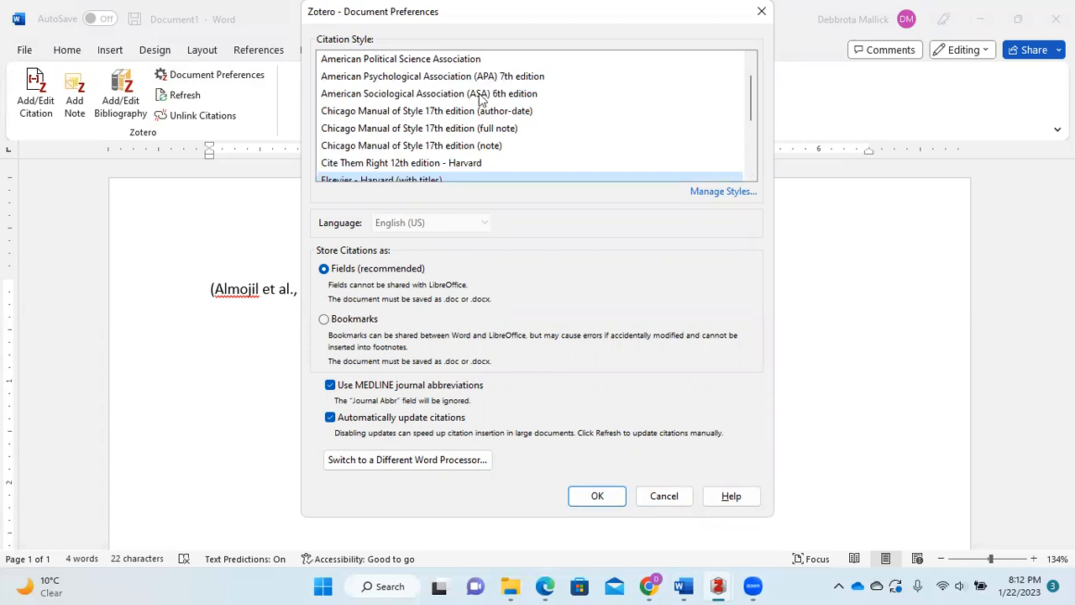
pyautogui.click(402, 114)
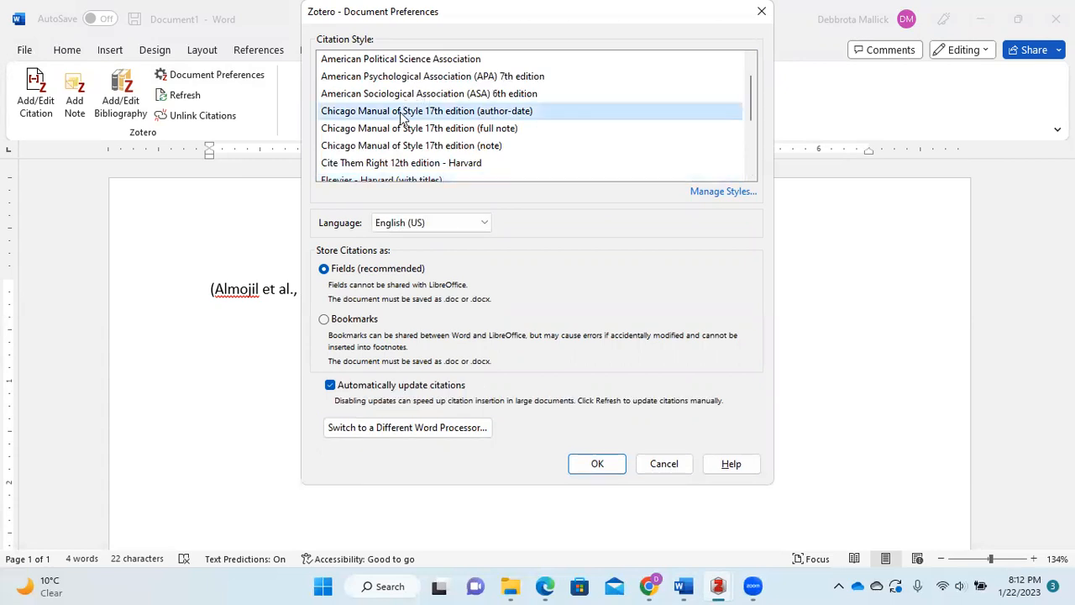
pyautogui.click(597, 464)
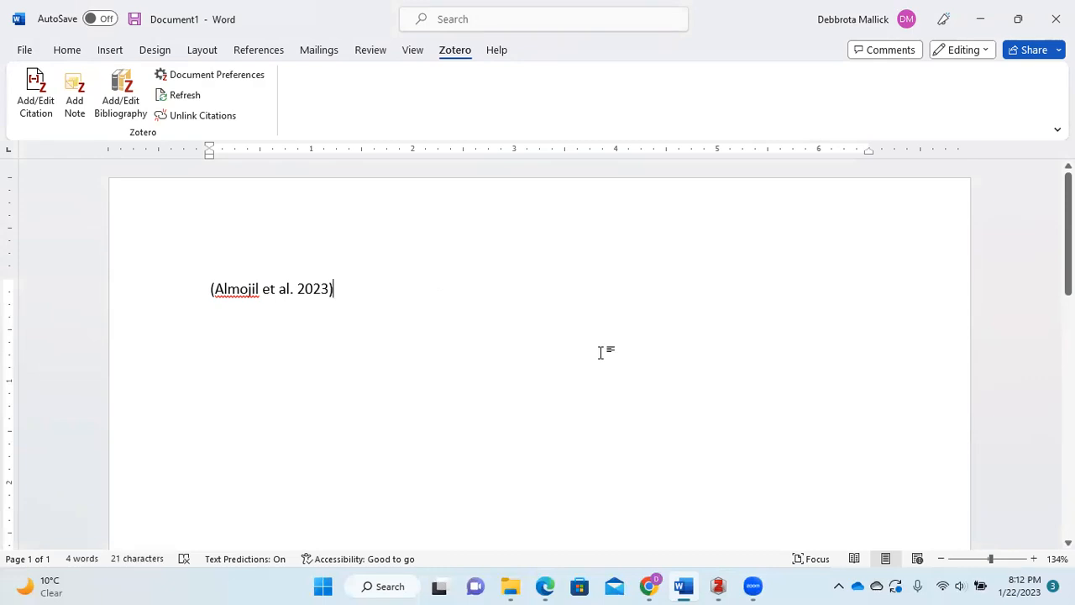
# - Insert a Zotero bibliography in place of the citation and add six blank lines above it
pyautogui.click(114, 110)
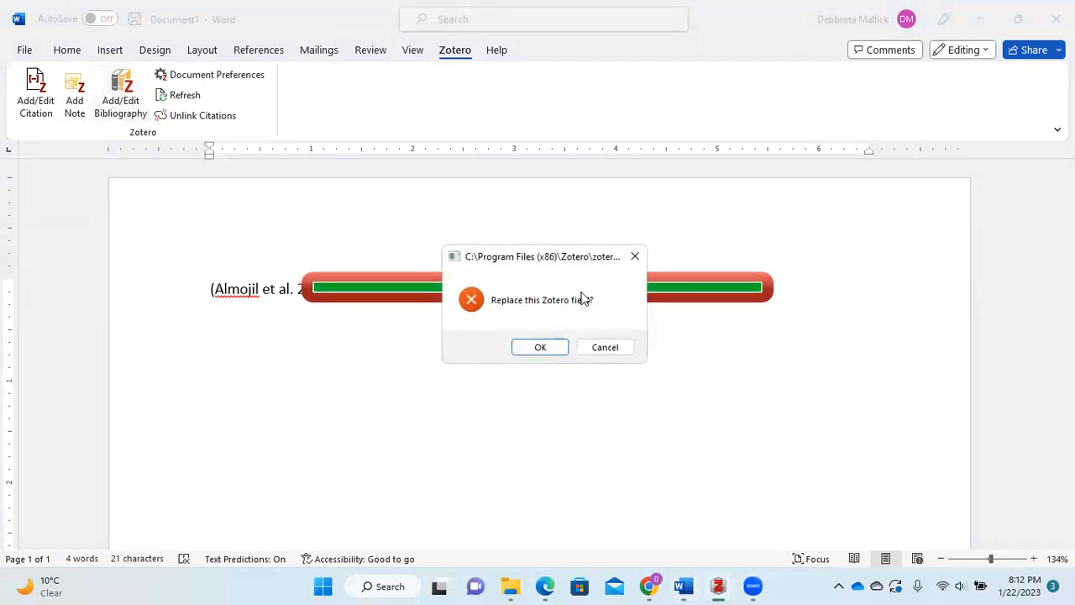
pyautogui.click(540, 347)
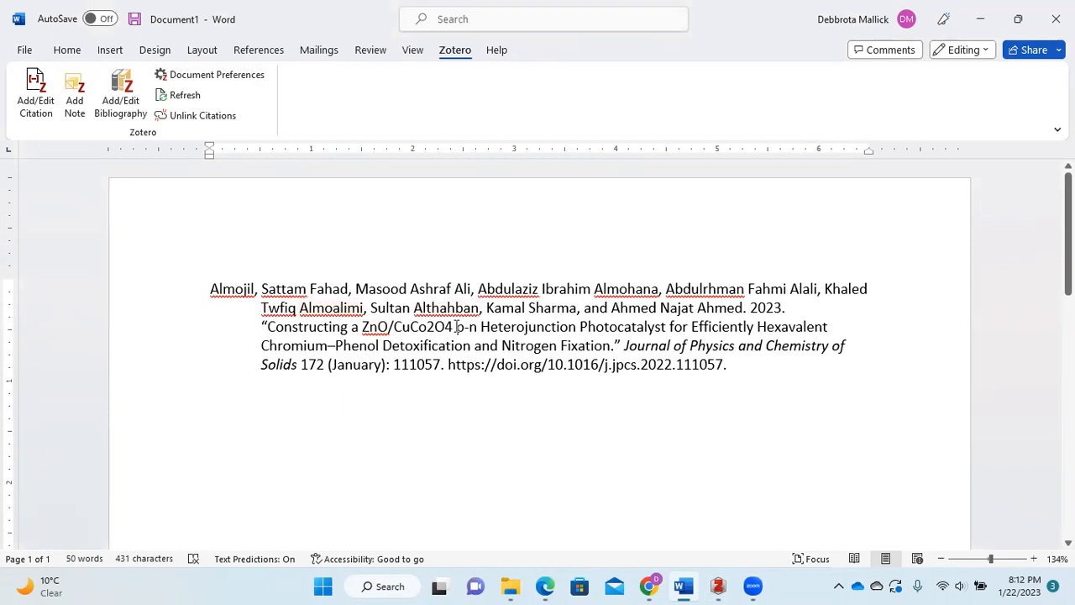
pyautogui.click(209, 288)
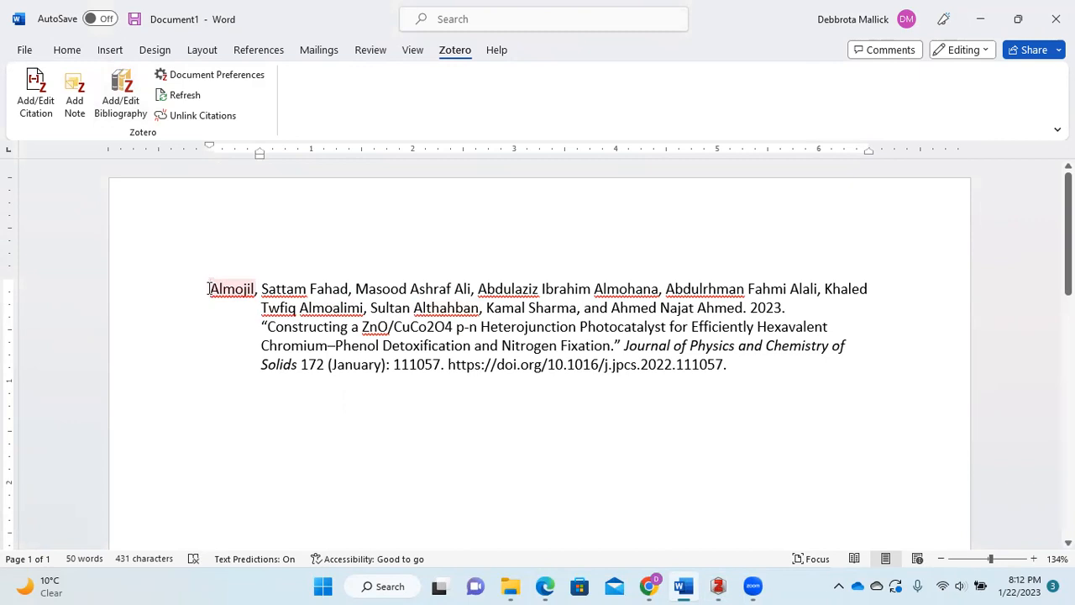
pyautogui.press('Return')
pyautogui.press('Return')
pyautogui.press('Return')
pyautogui.press('Return')
pyautogui.press('Return')
pyautogui.press('Return')
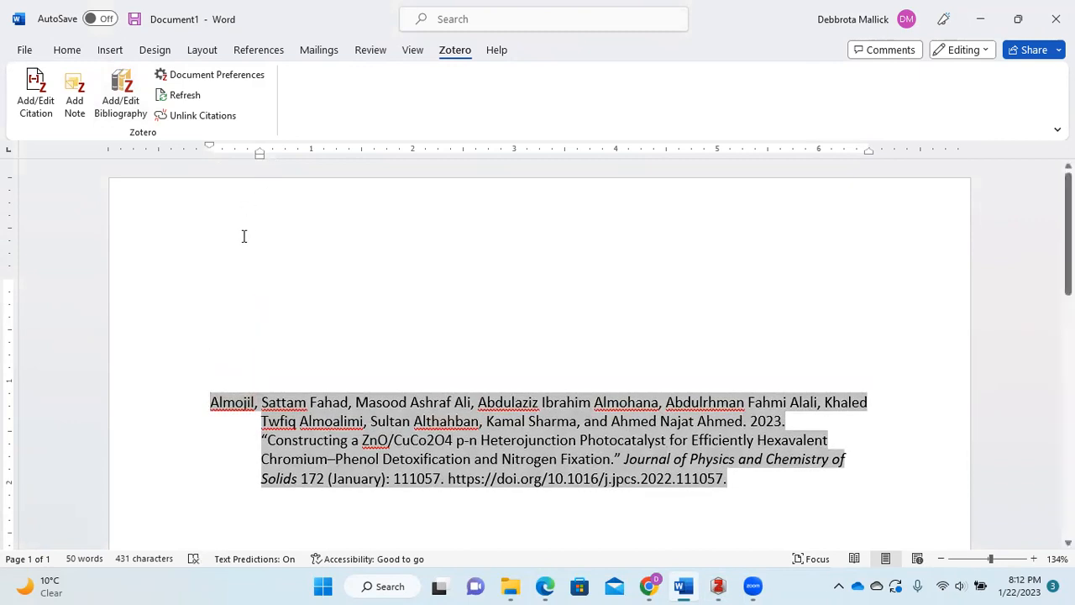
# - Insert a Zotero citation of the 2023 ZnO/CuCo2O4 photocatalyst article above the bibliography, searching for "Al"
pyautogui.click(228, 276)
pyautogui.click(42, 101)
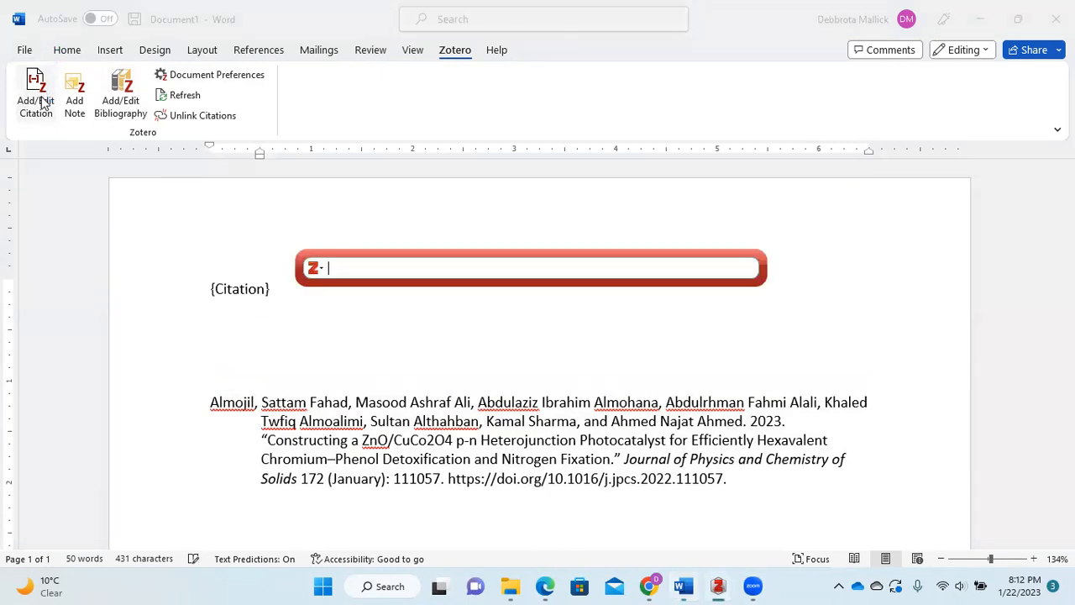
pyautogui.write('Al')
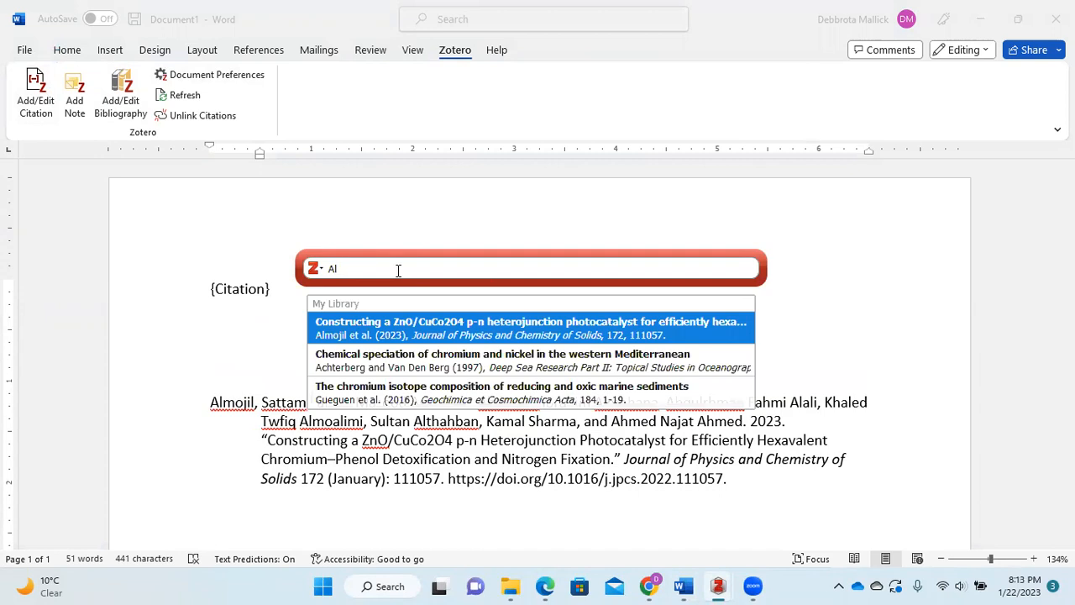
pyautogui.click(403, 327)
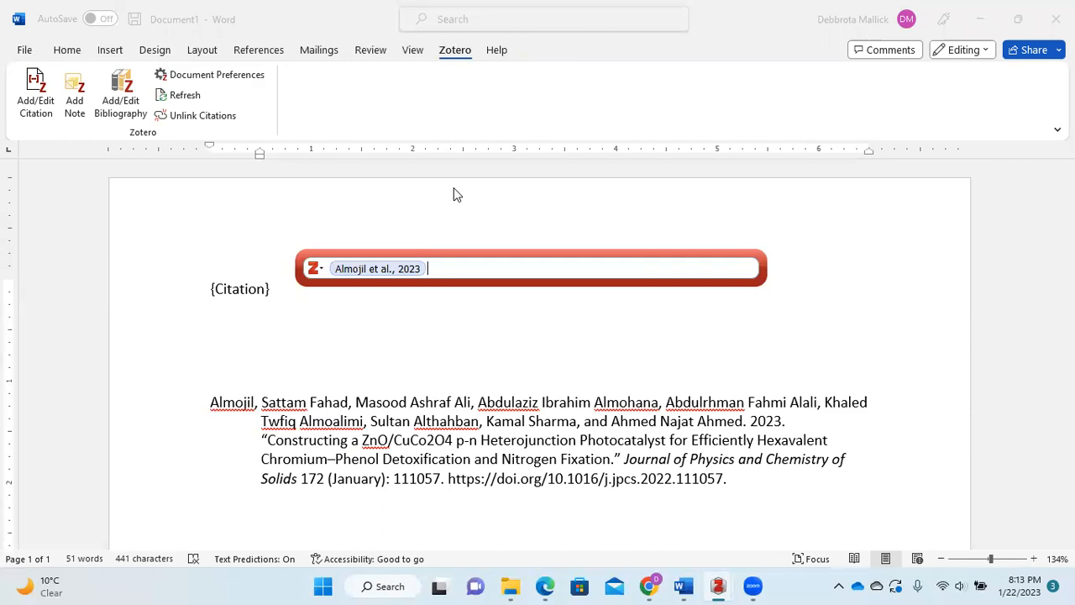
pyautogui.press('Return')
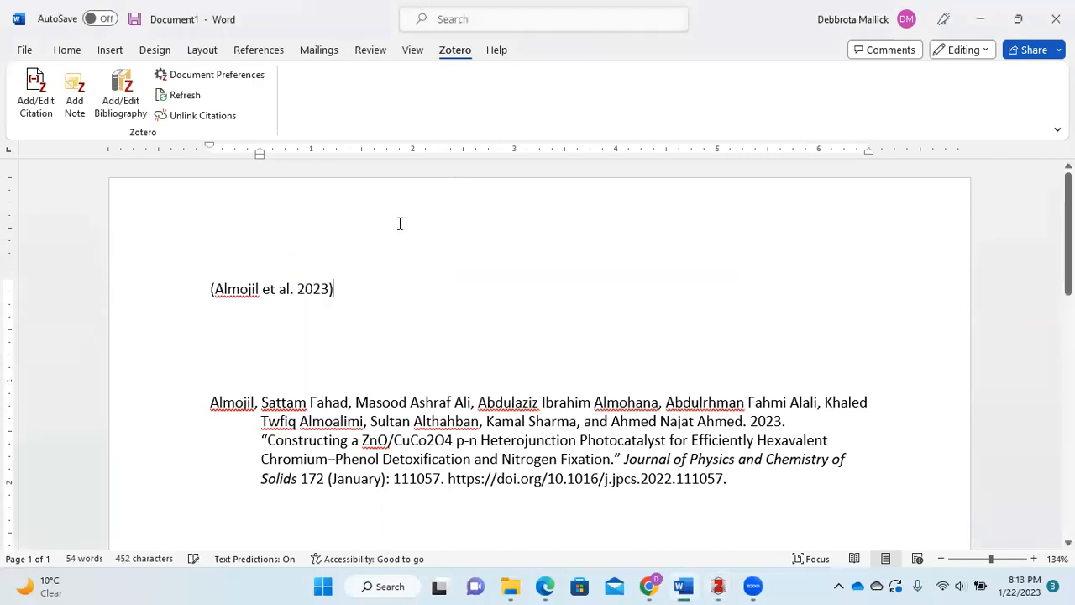
# - Add two lines below the citation and view the ZnO/CuCo2O4 reference's entry in the bibliography editor
pyautogui.press('Return')
pyautogui.press('Return')
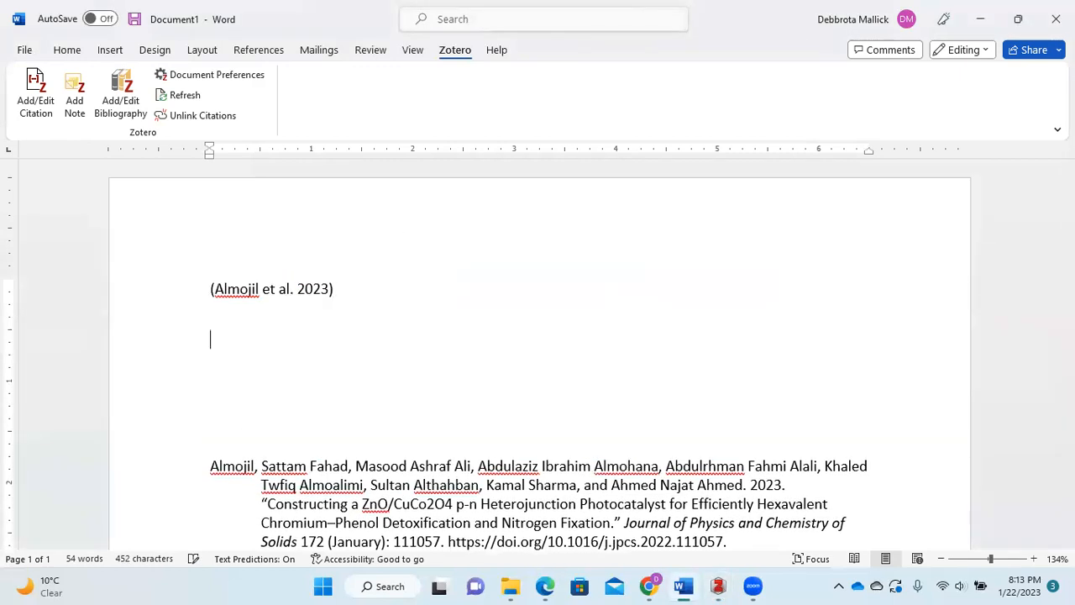
pyautogui.click(121, 109)
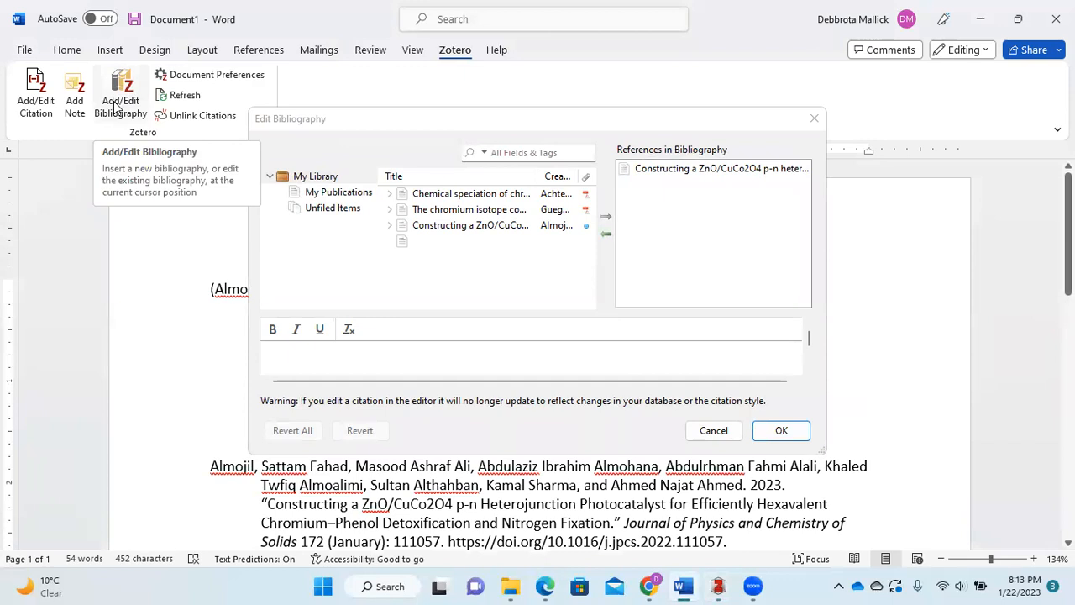
pyautogui.click(514, 121)
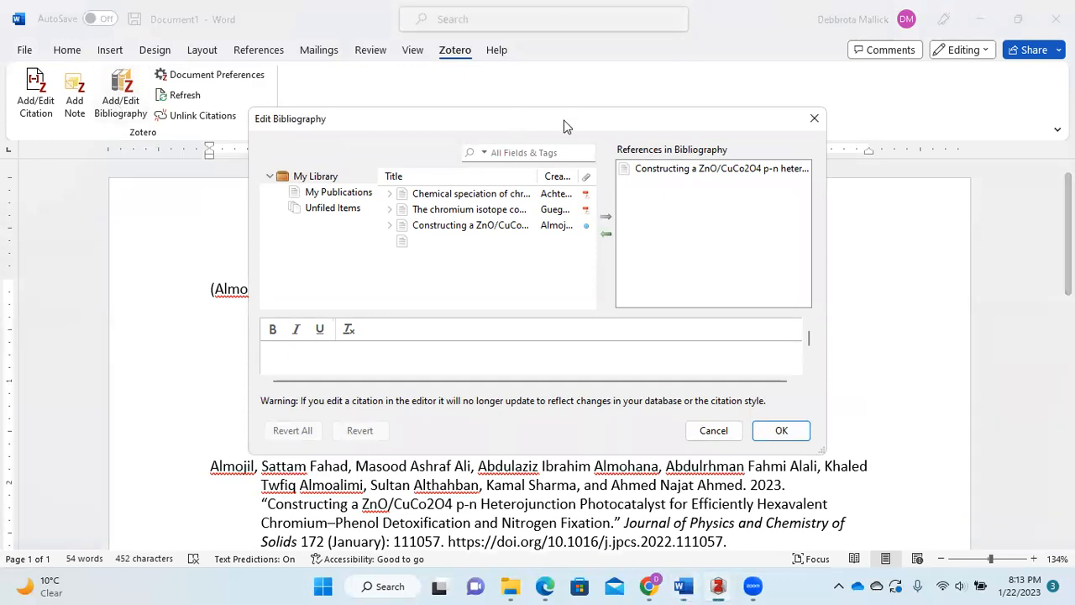
pyautogui.moveTo(679, 120); pyautogui.dragTo(845, 121)
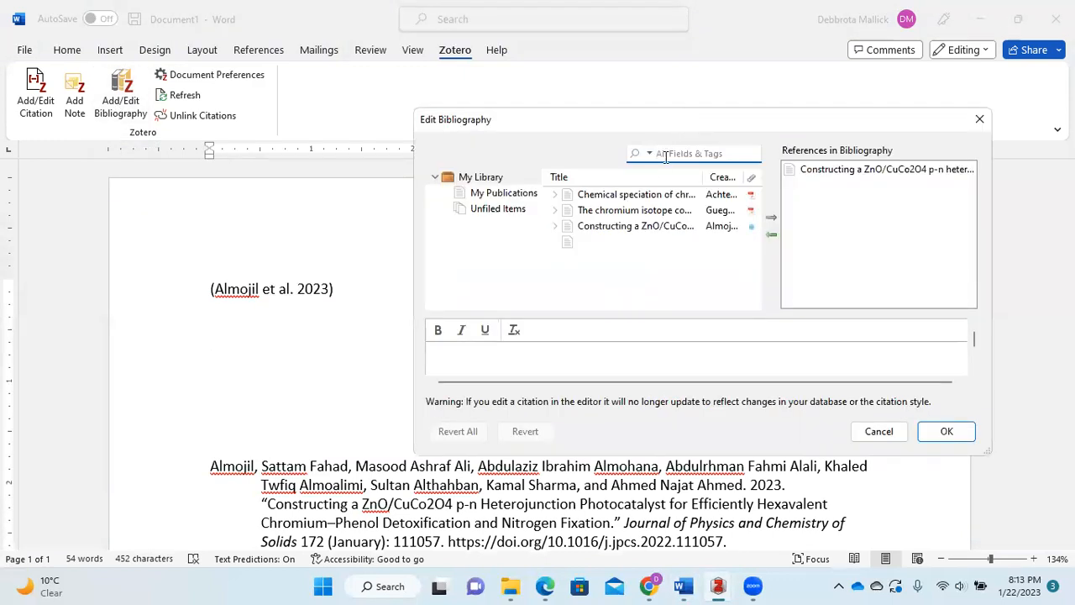
pyautogui.click(865, 171)
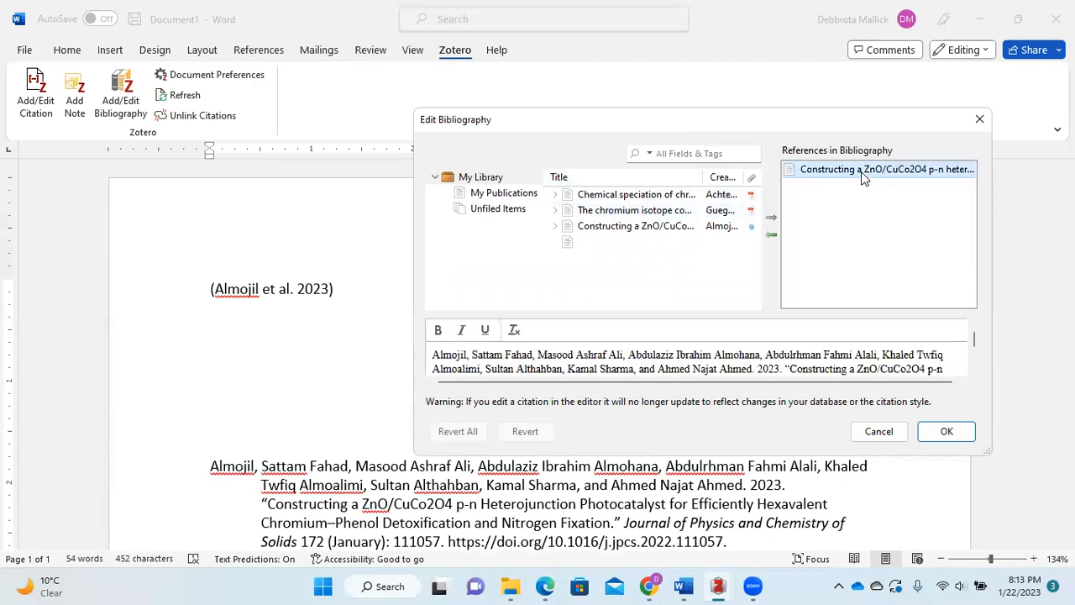
pyautogui.click(948, 433)
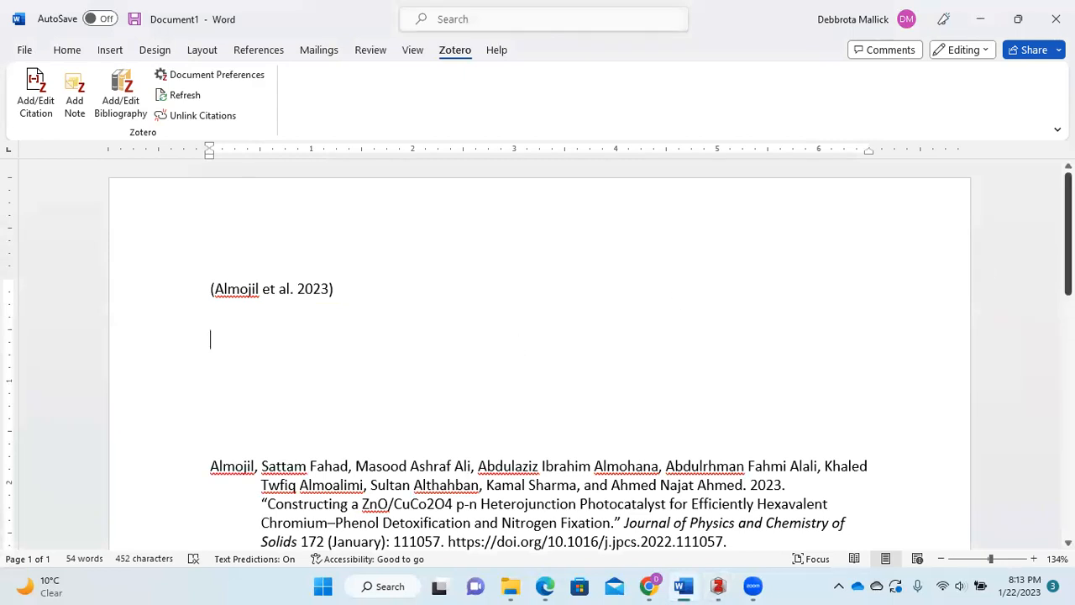
# - Reopen the bibliography editor from the end of the citation and check the ZnO/CuCo2O4 reference again
pyautogui.scroll(-1, 681, 301)
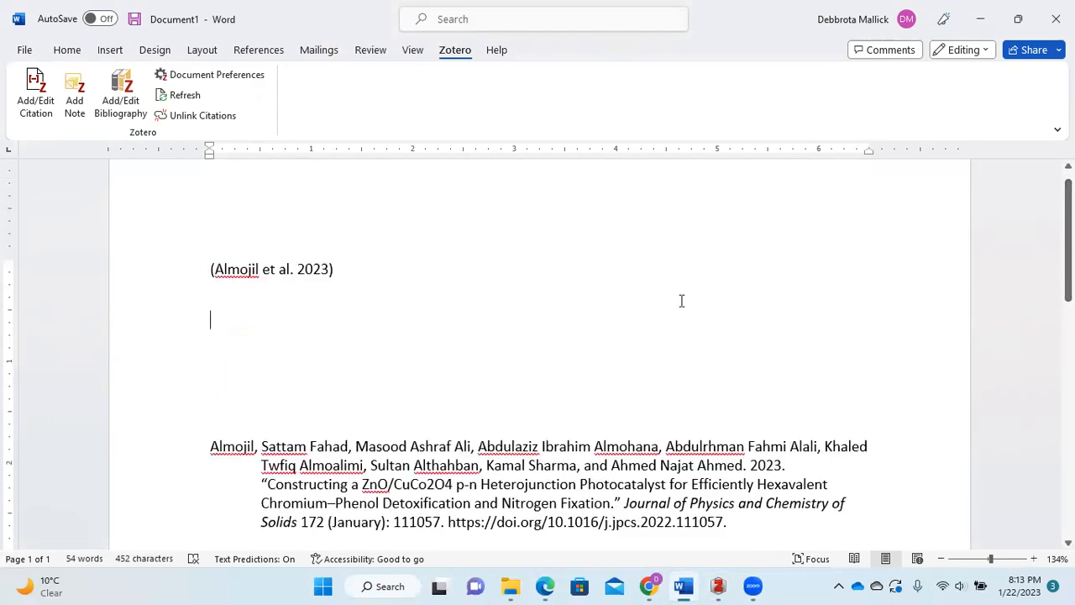
pyautogui.click(345, 273)
pyautogui.click(130, 93)
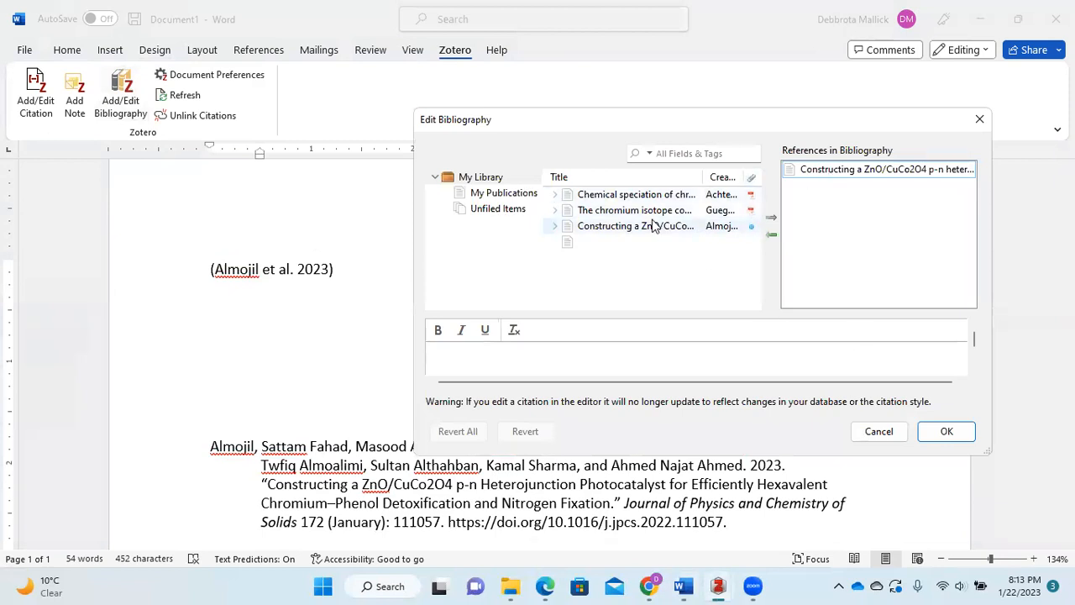
pyautogui.click(866, 171)
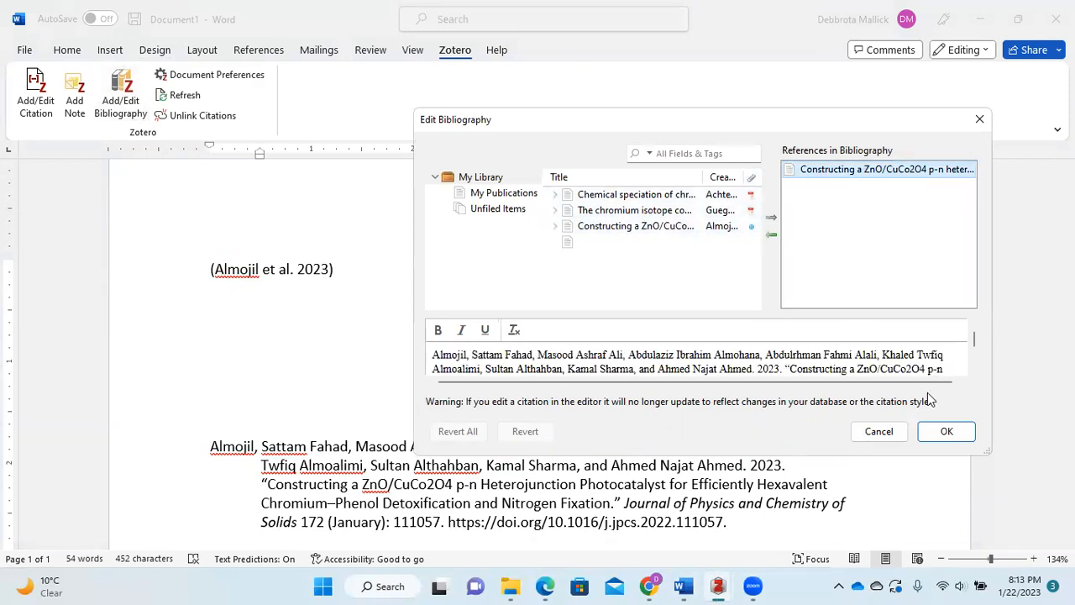
pyautogui.click(945, 437)
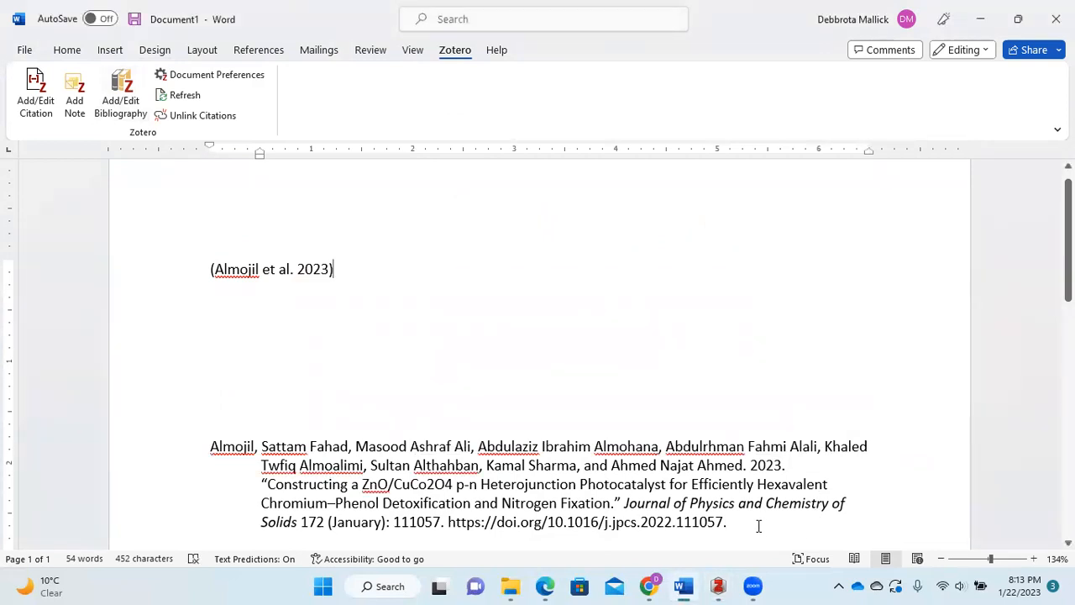
# - Delete the existing bibliography with its surrounding blank lines and reinsert it directly below the citation
pyautogui.moveTo(758, 526); pyautogui.dragTo(781, 523)
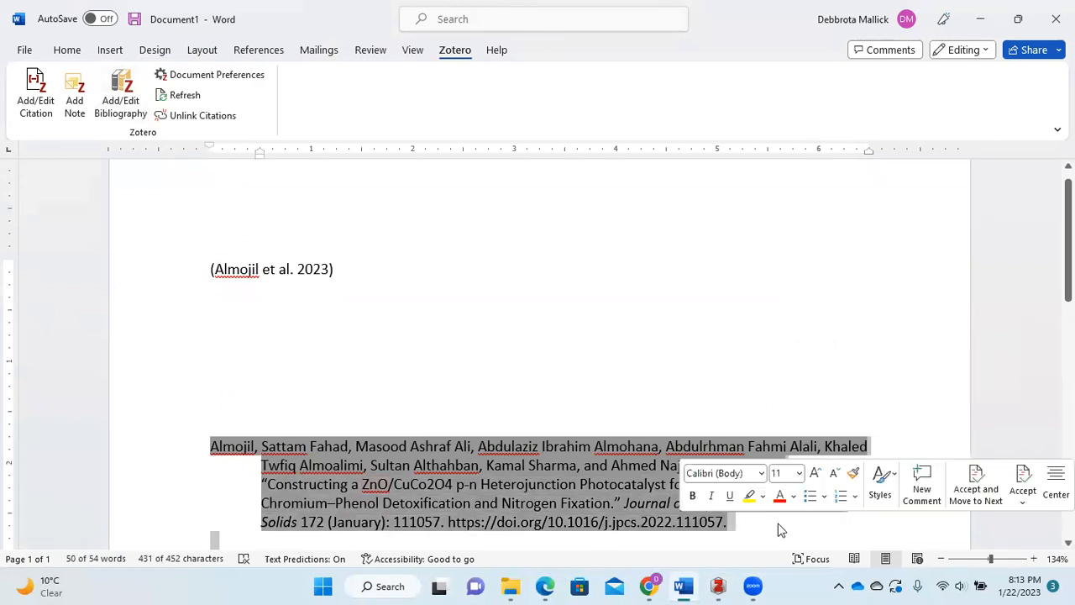
pyautogui.press('Delete')
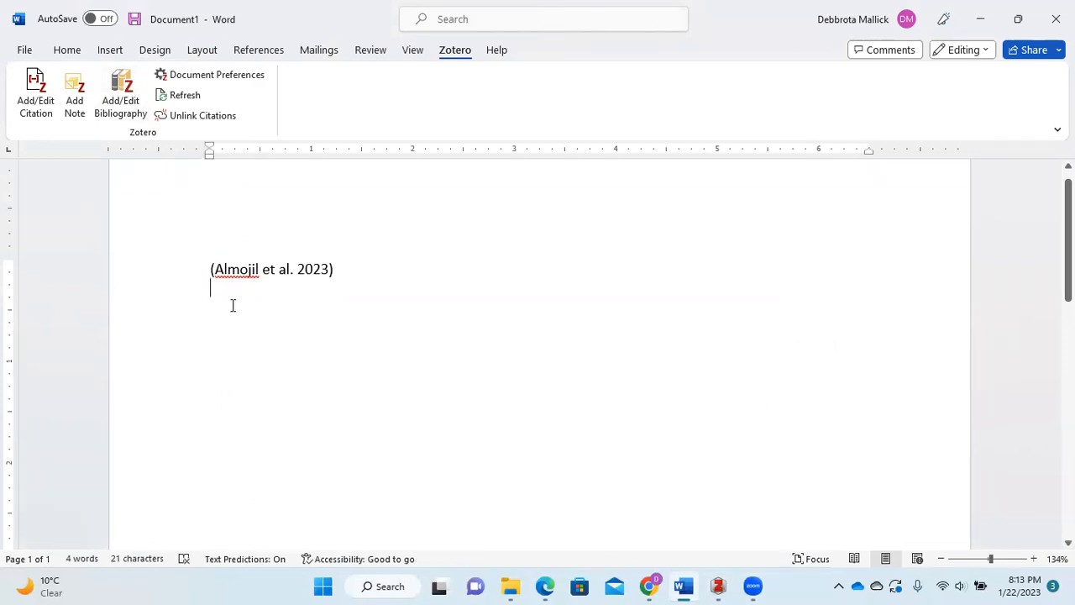
pyautogui.click(122, 96)
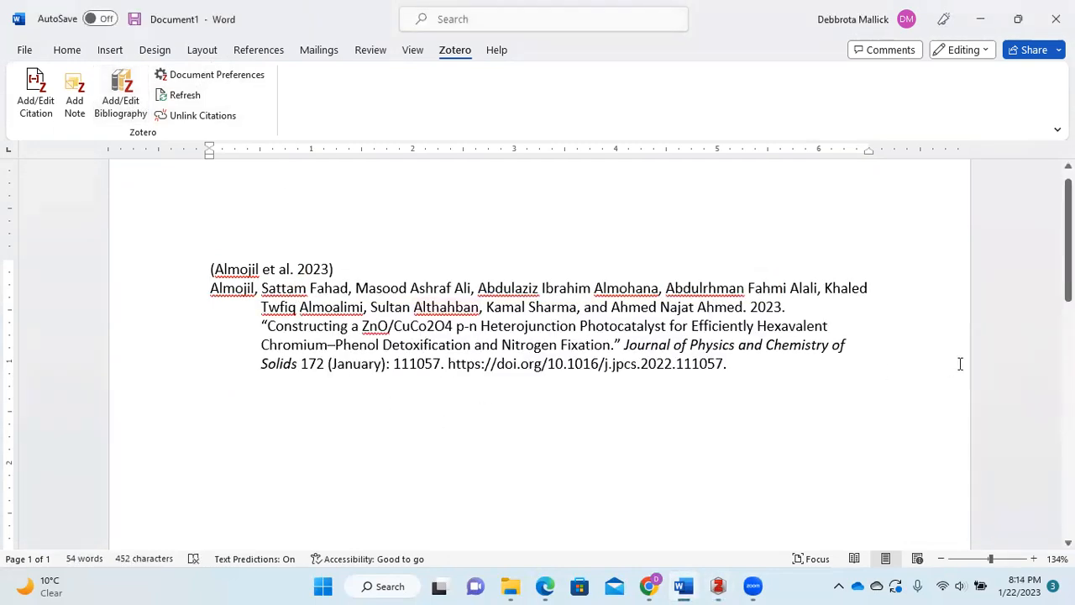
# - Try to insert another Zotero citation on a new line below the bibliography
pyautogui.click(768, 369)
pyautogui.press('Return')
pyautogui.press('Return')
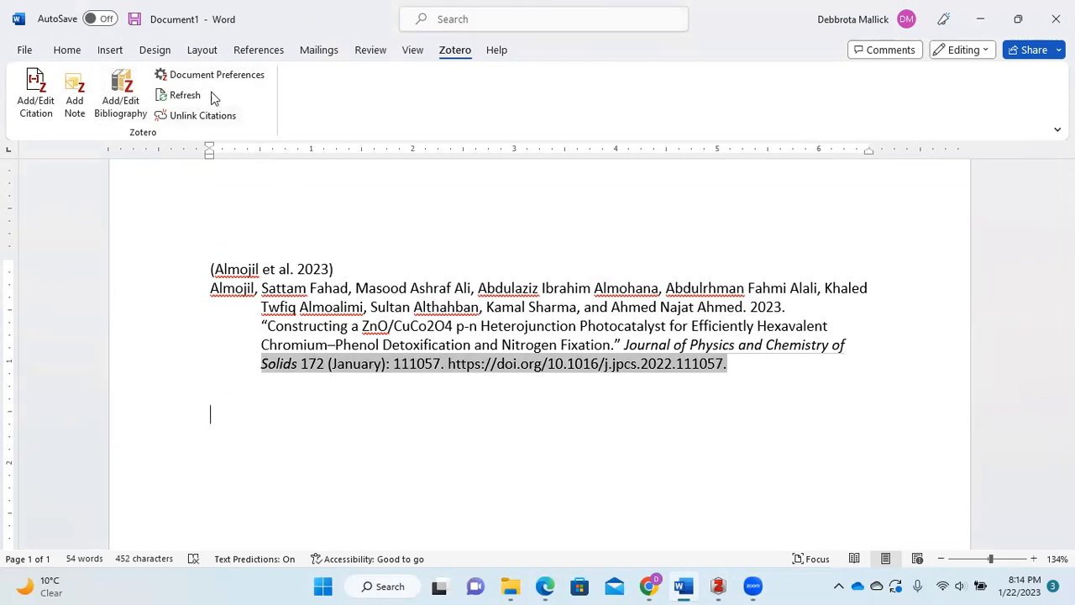
pyautogui.click(48, 95)
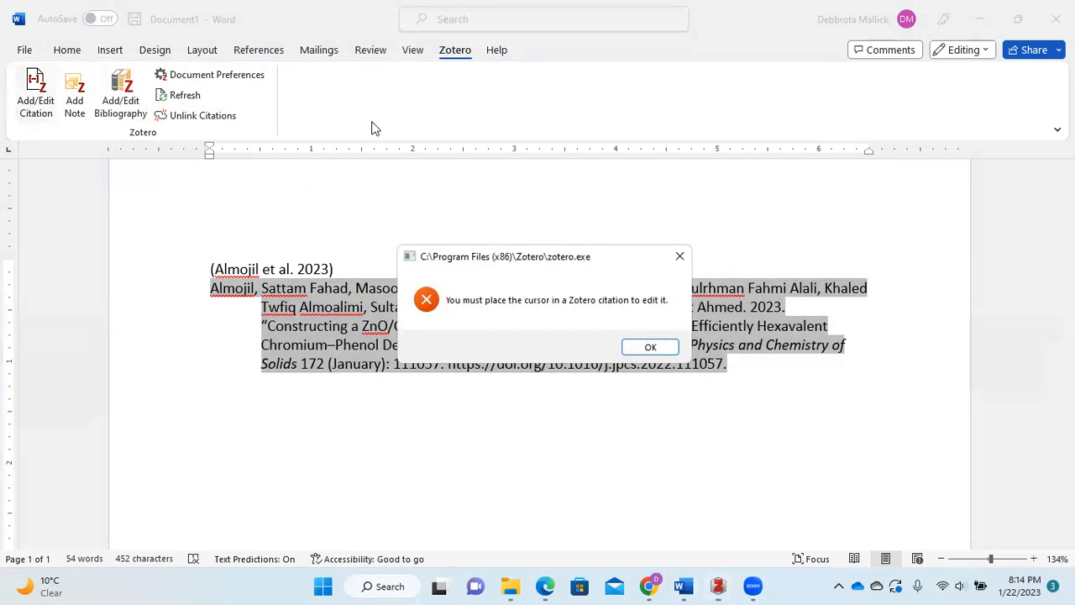
pyautogui.click(680, 257)
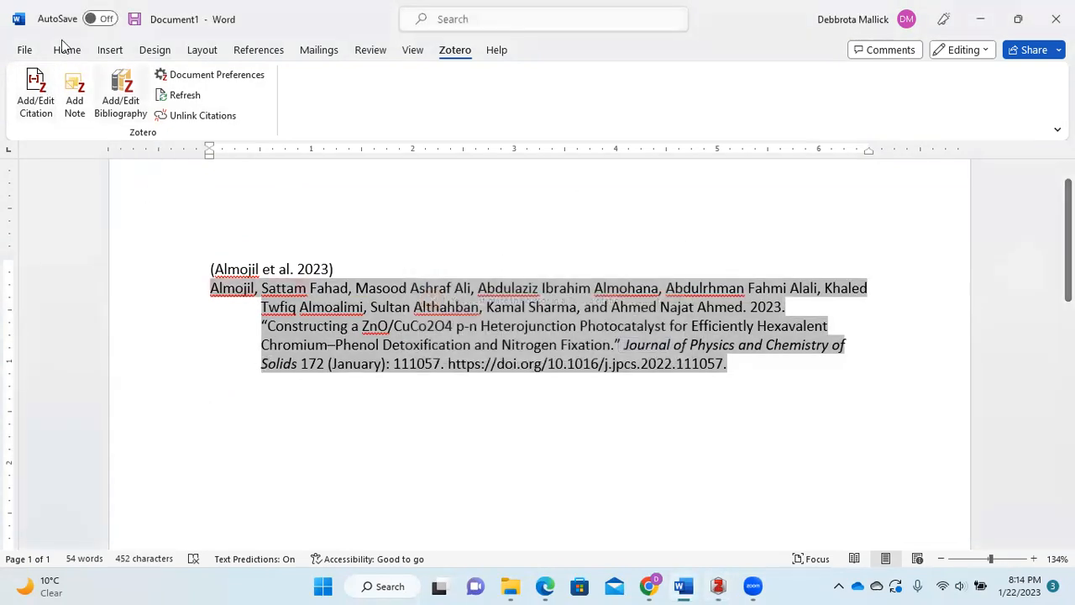
pyautogui.click(36, 87)
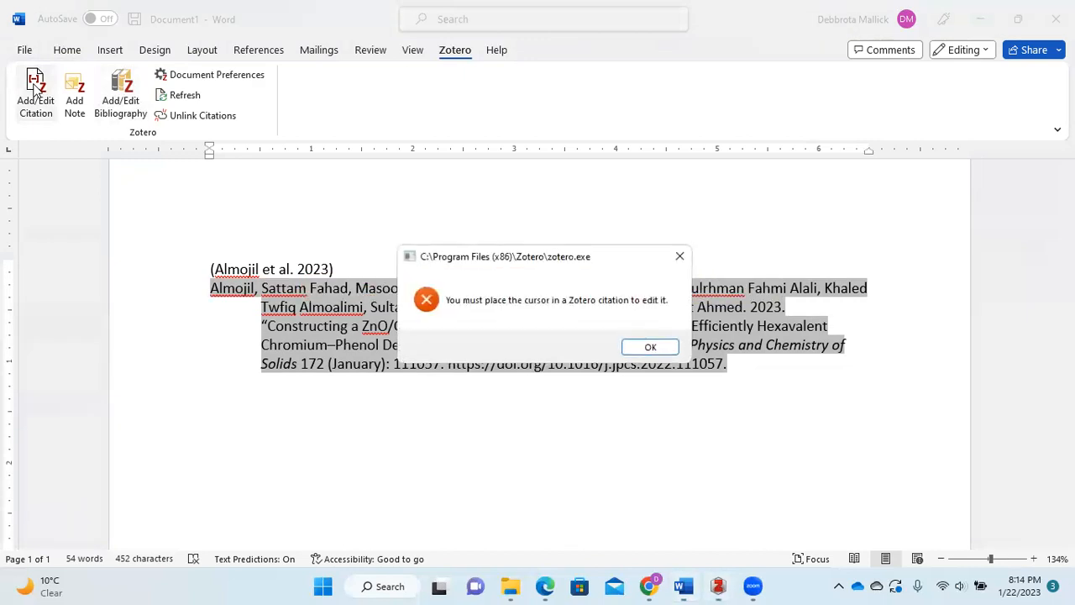
pyautogui.click(680, 256)
# - Try again to insert a Zotero citation after placing the cursor further down in the blank area below the bibliography
pyautogui.doubleClick(434, 449)
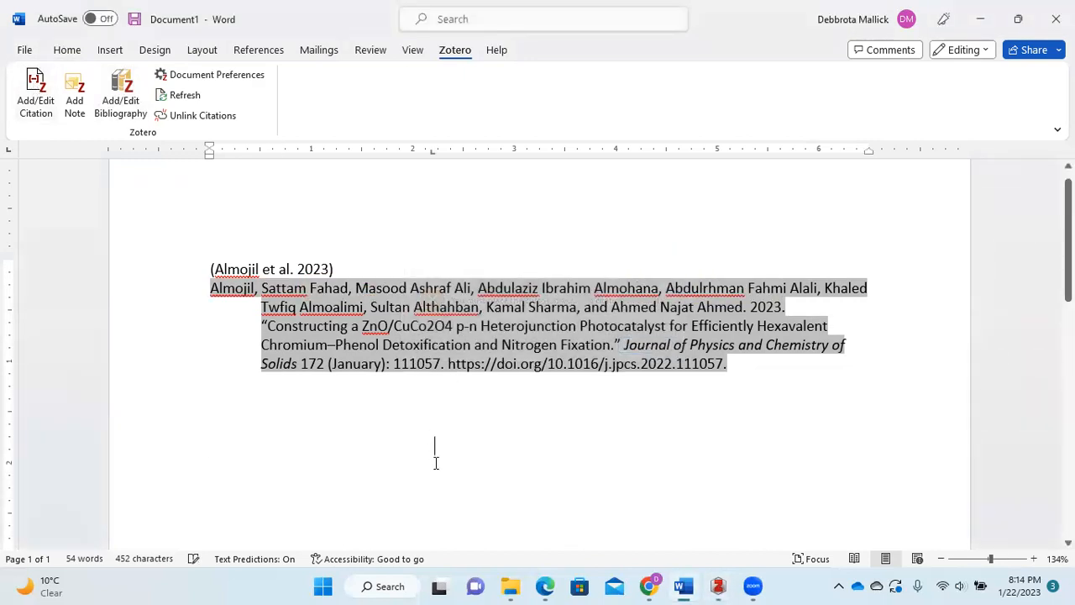
pyautogui.click(747, 373)
pyautogui.press('Return')
pyautogui.press('Return')
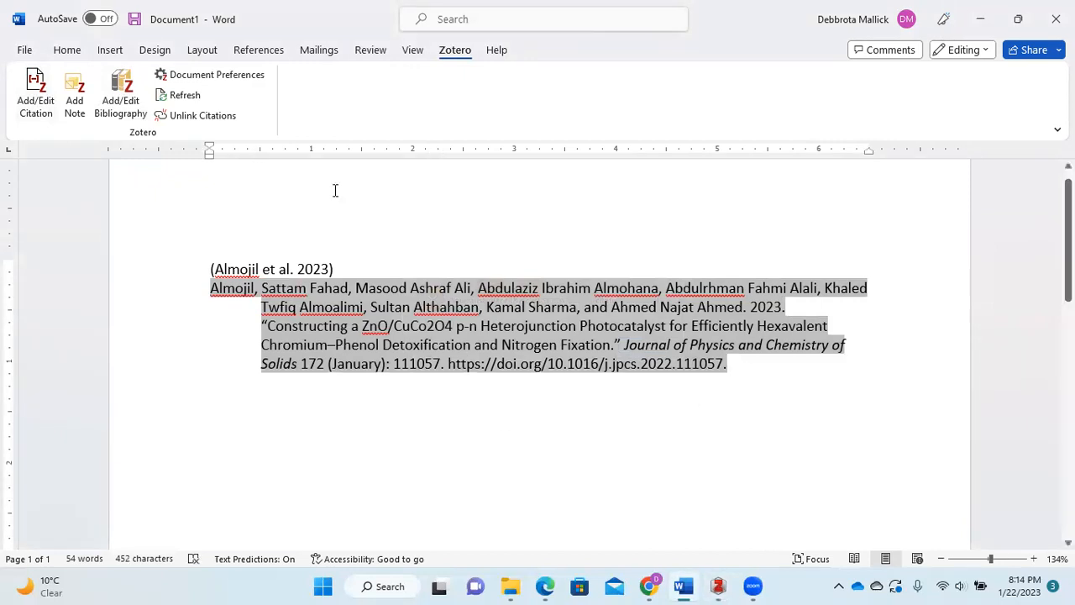
pyautogui.click(30, 104)
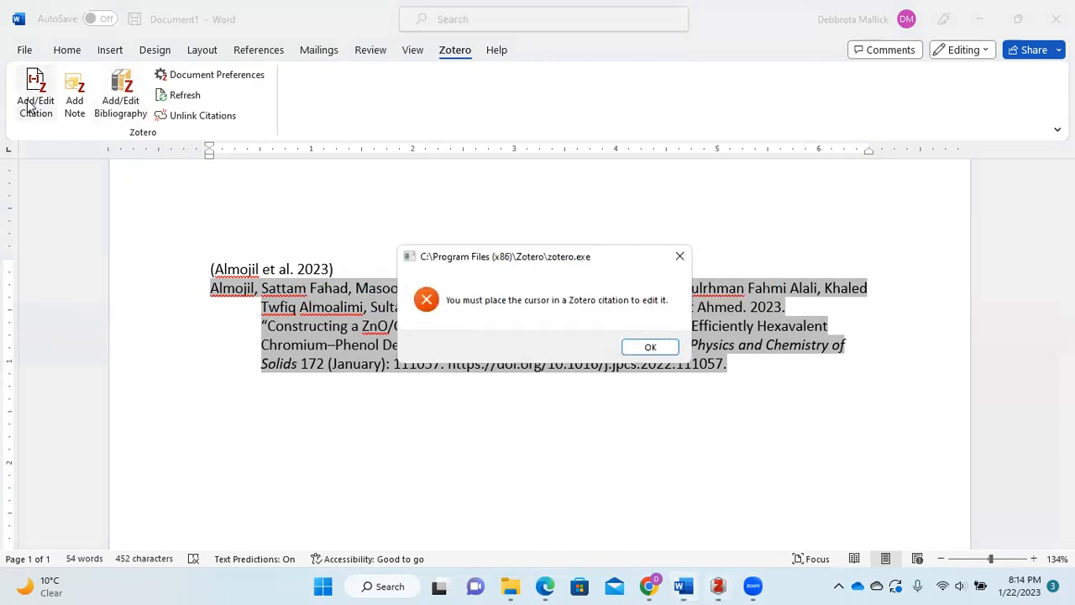
pyautogui.click(649, 348)
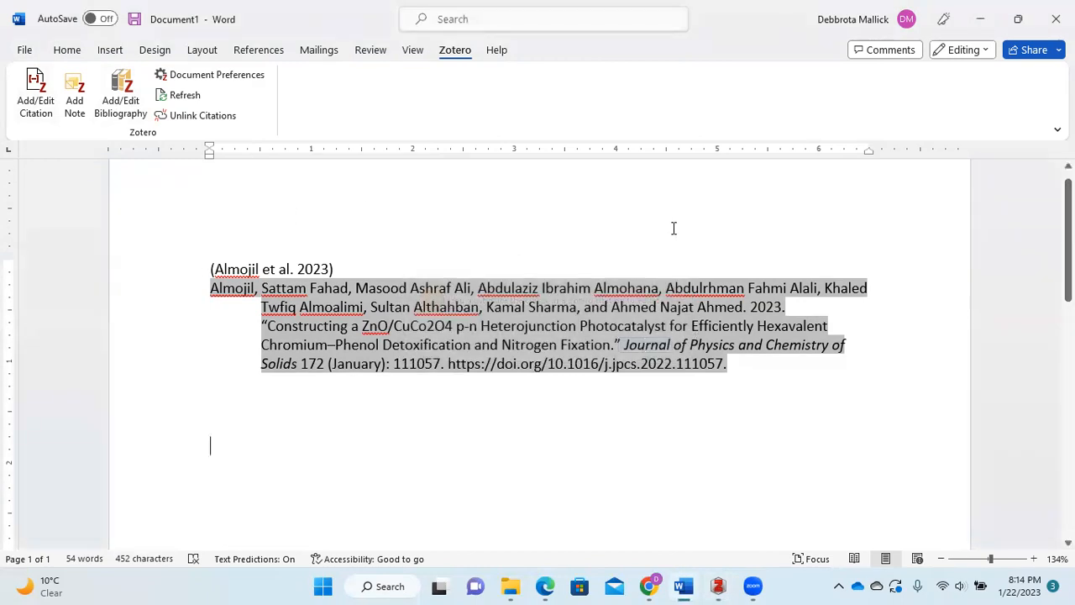
# - Move the bibliography one line further down from the citation and try to insert another citation beneath it
pyautogui.click(676, 326)
pyautogui.moveTo(723, 364); pyautogui.dragTo(351, 257)
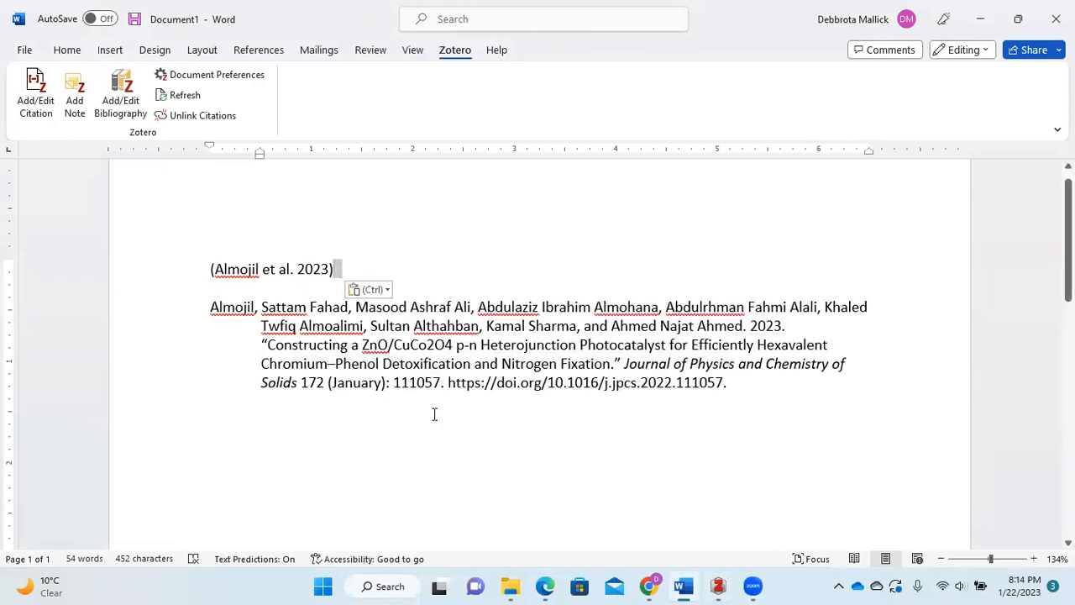
pyautogui.click(753, 391)
pyautogui.press('Down')
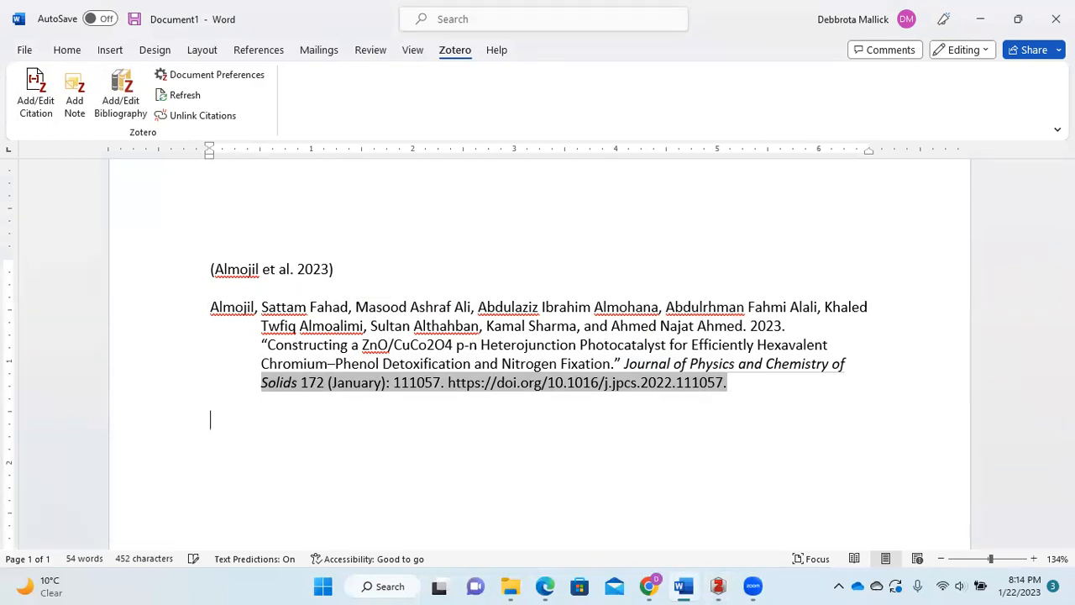
pyautogui.click(47, 97)
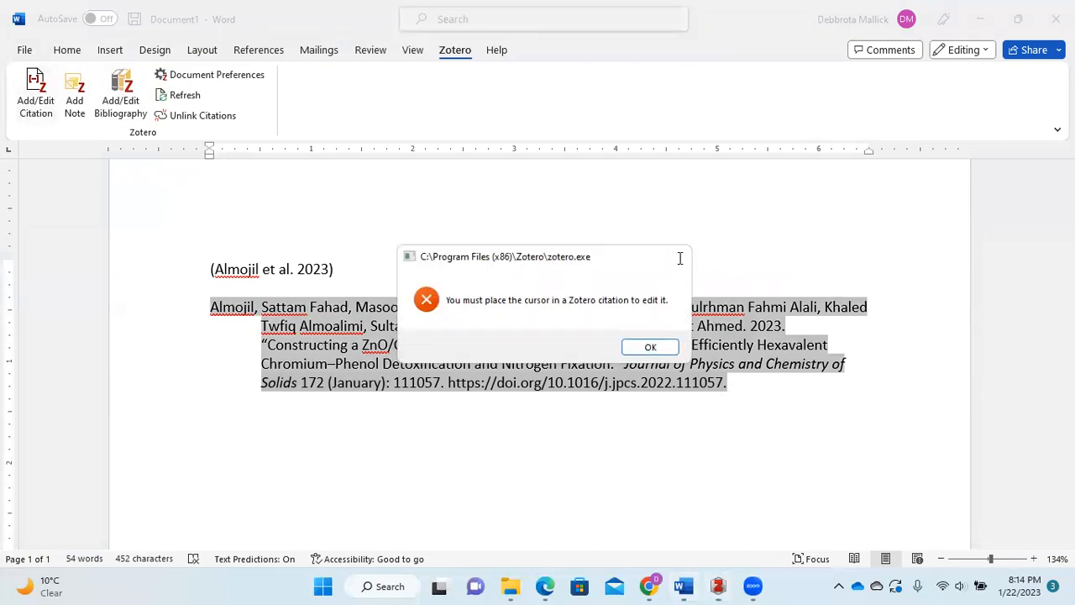
pyautogui.click(679, 256)
# - Add five blank lines between the existing citation and the bibliography
pyautogui.click(368, 273)
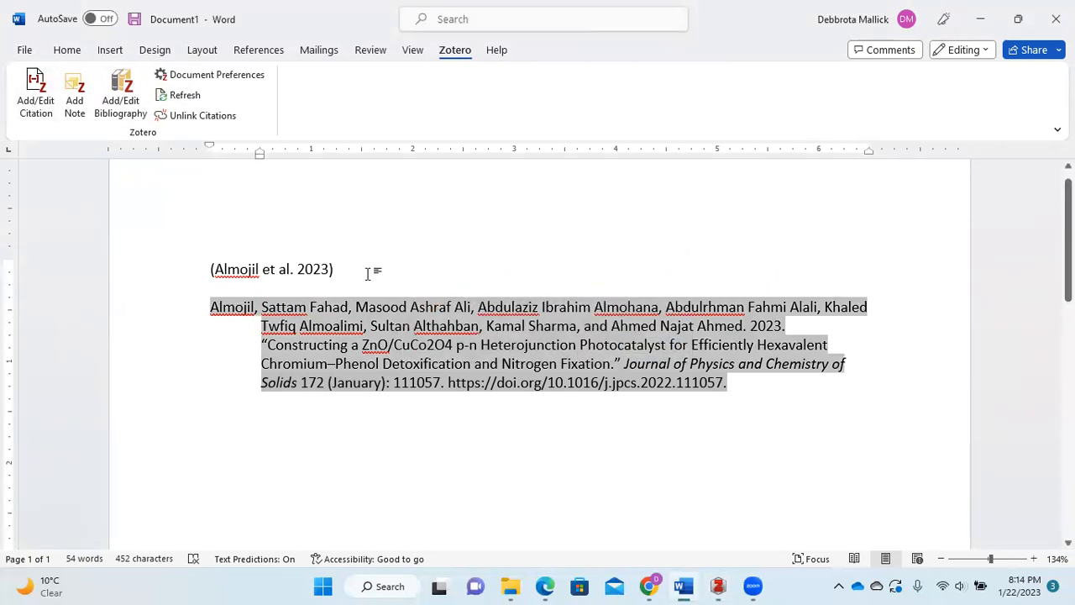
pyautogui.press('Return')
pyautogui.press('Return')
pyautogui.press('Return')
pyautogui.press('Return')
pyautogui.press('Return')
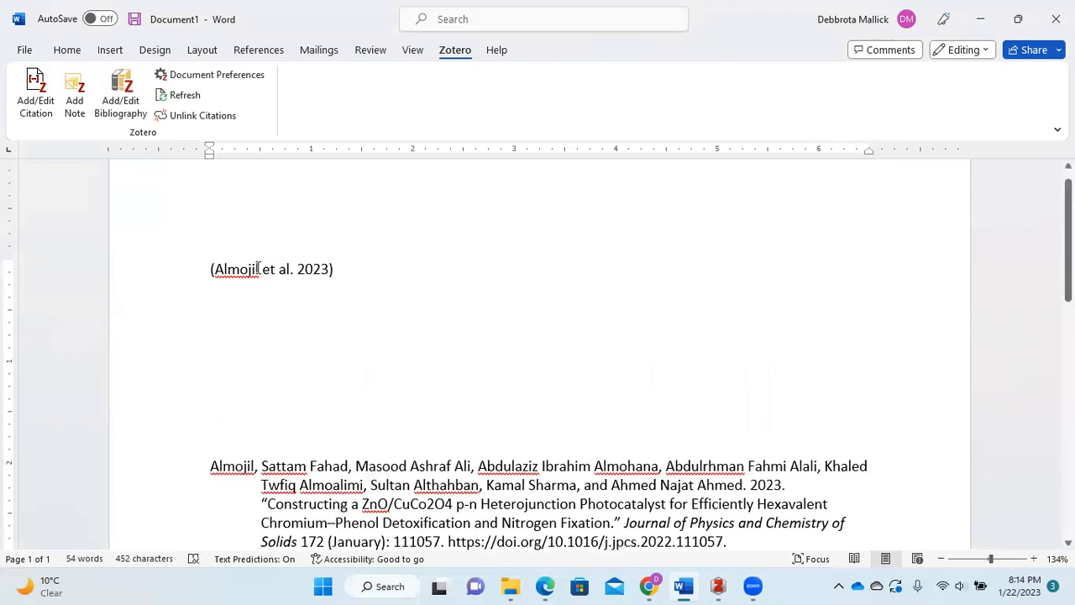
# - Insert a Zotero citation for "Chemical speciation of chromium and nickel in the western Mediterranean" on the line below the first citation
pyautogui.click(229, 305)
pyautogui.click(34, 100)
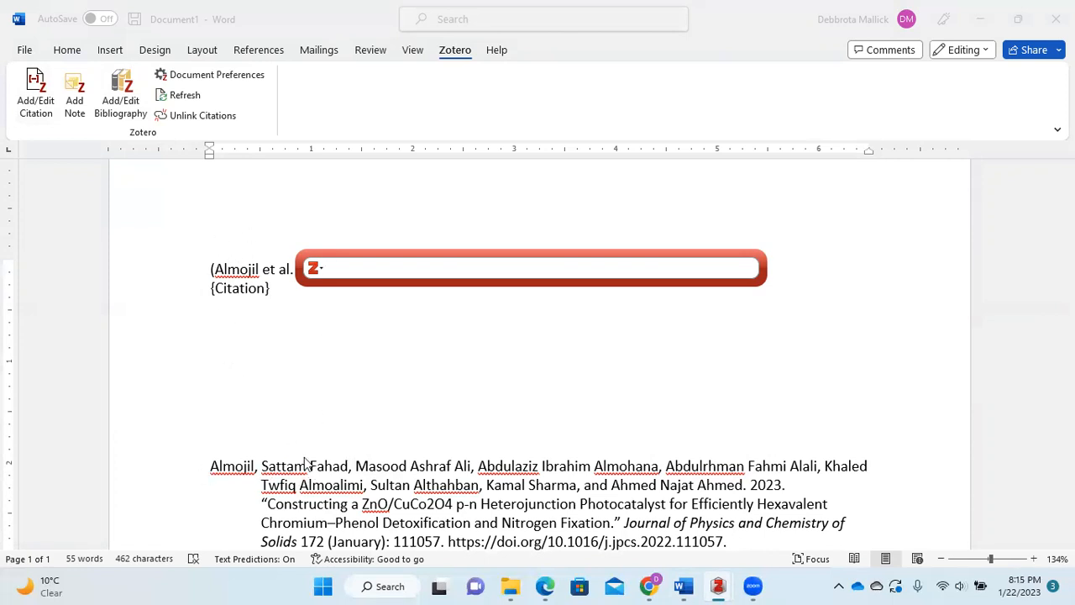
pyautogui.write('A')
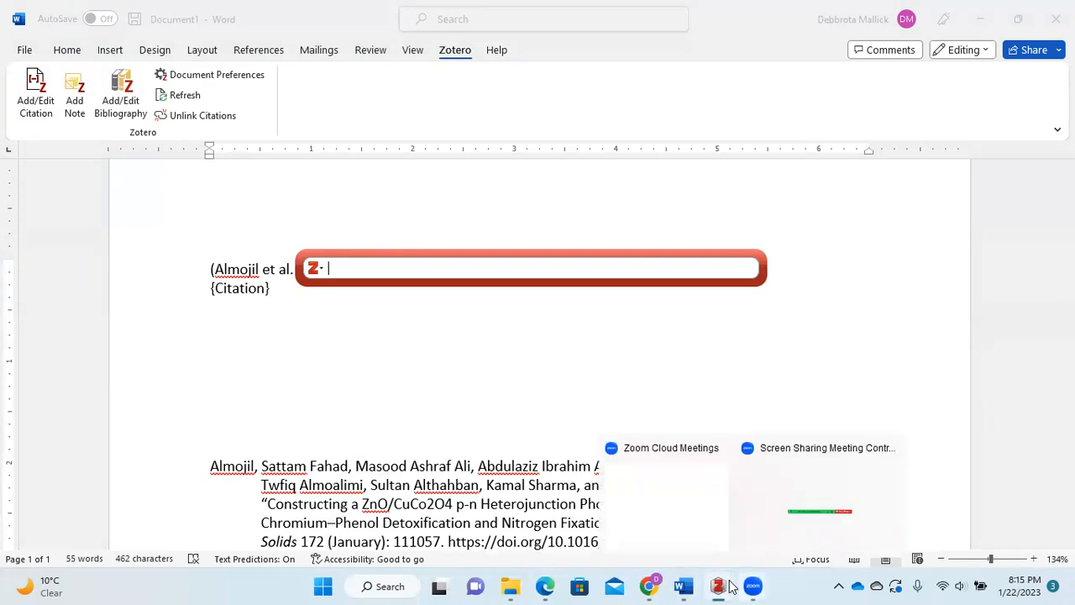
pyautogui.moveTo(719, 586)
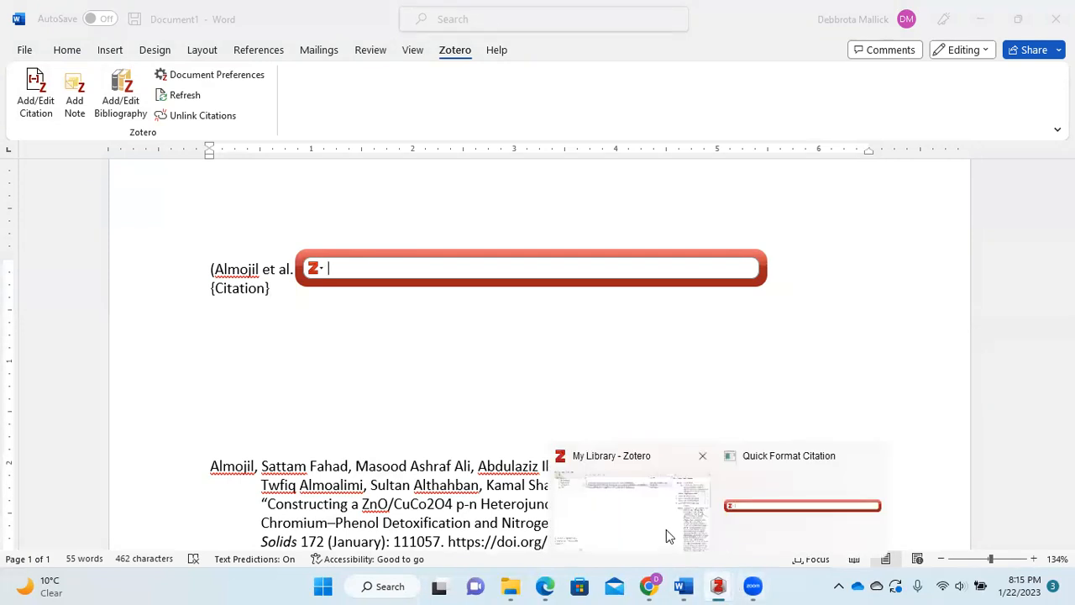
pyautogui.click(667, 529)
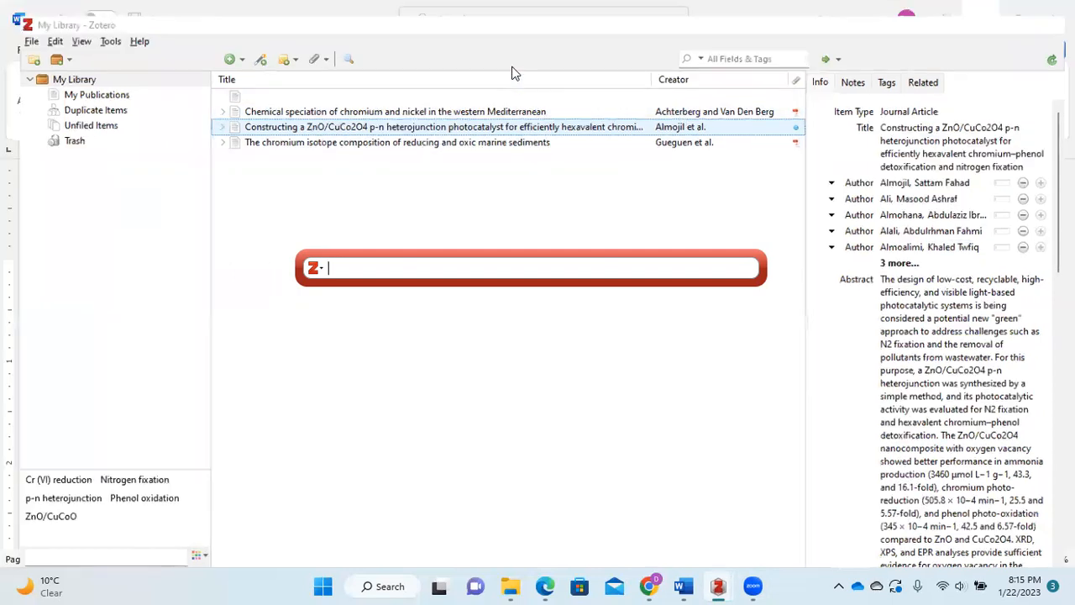
pyautogui.write('Ach')
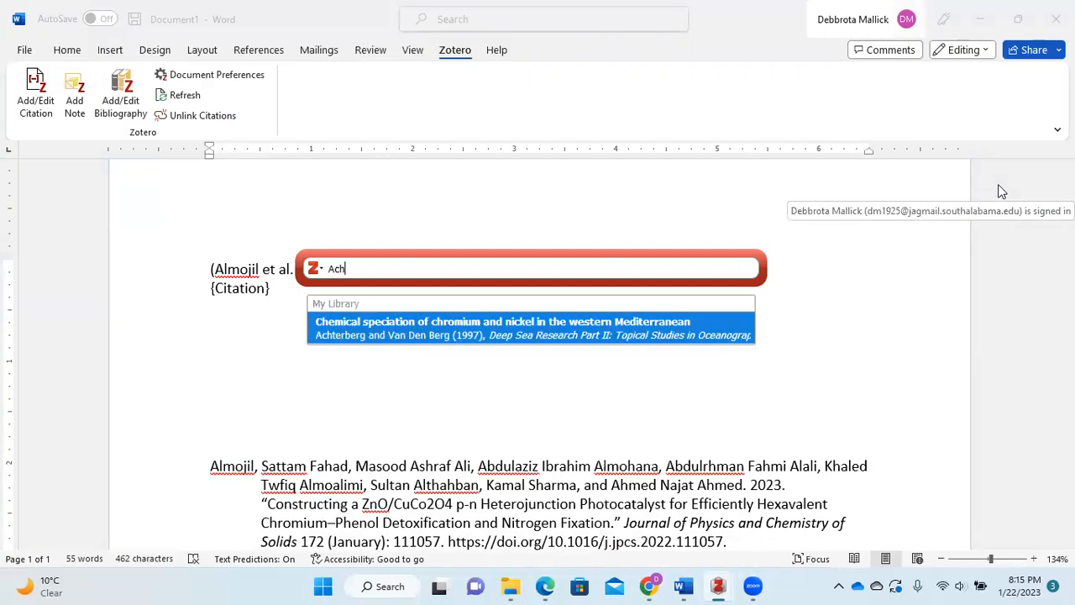
pyautogui.click(496, 337)
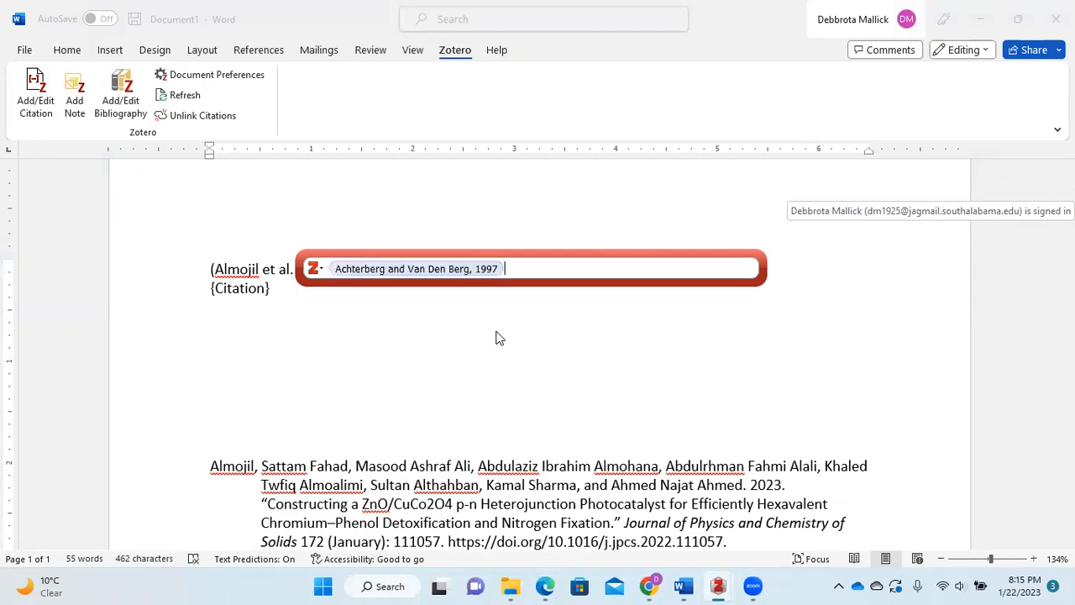
pyautogui.press('Return')
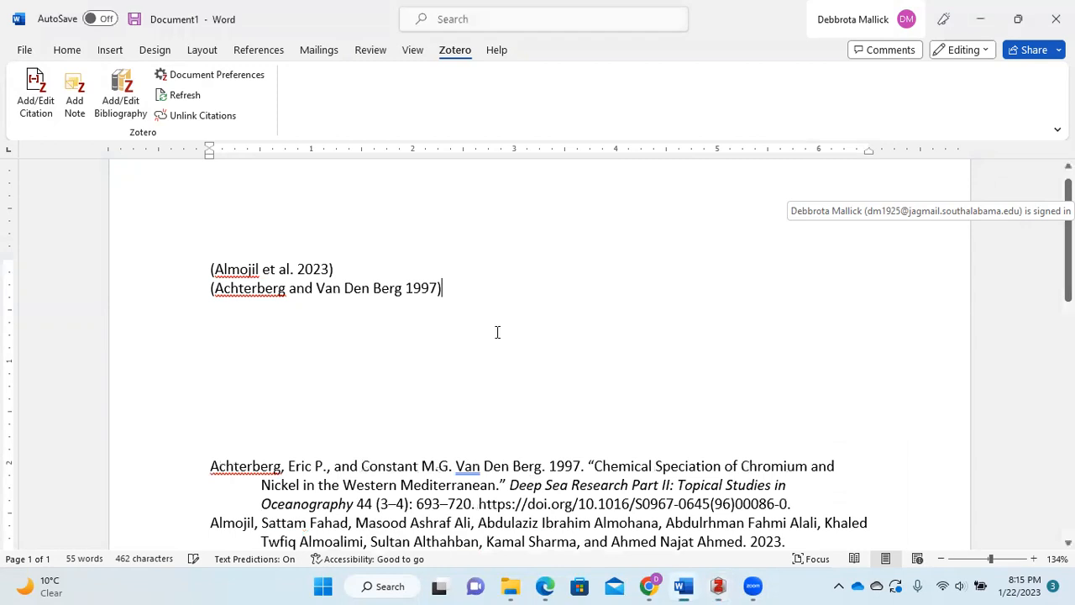
# - Add three lines below the new citation and check the chromium and nickel paper in the bibliography editor
pyautogui.press('Return')
pyautogui.press('Return')
pyautogui.press('Return')
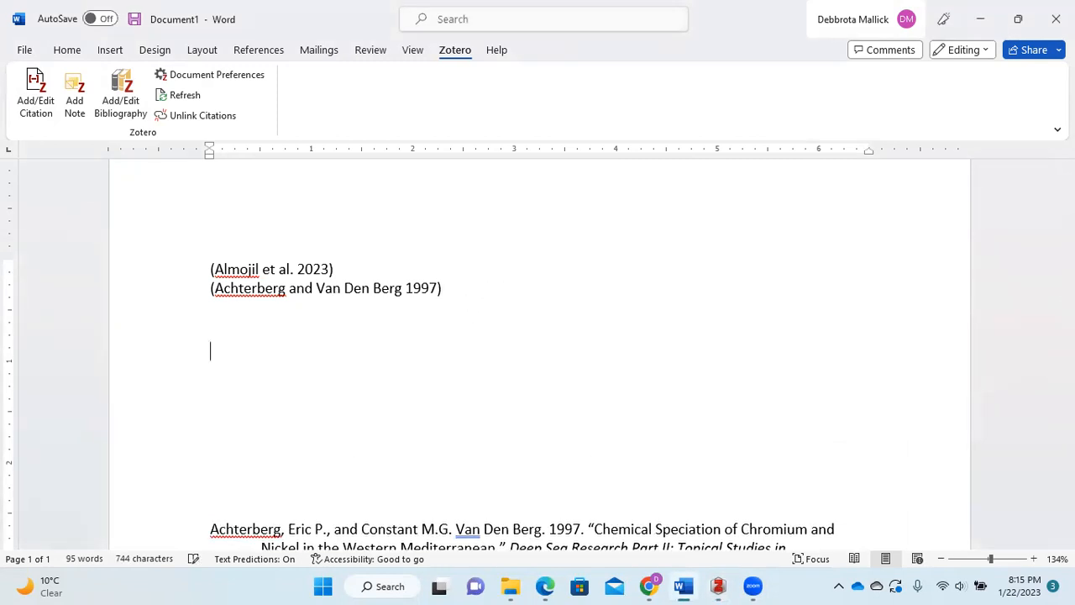
pyautogui.click(118, 109)
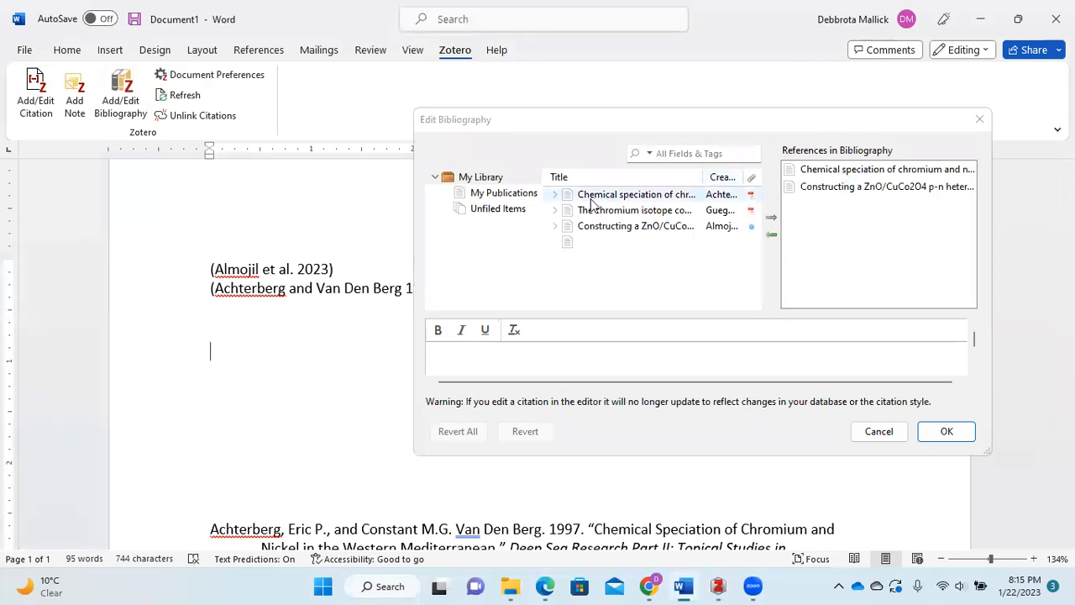
pyautogui.click(682, 199)
pyautogui.click(941, 432)
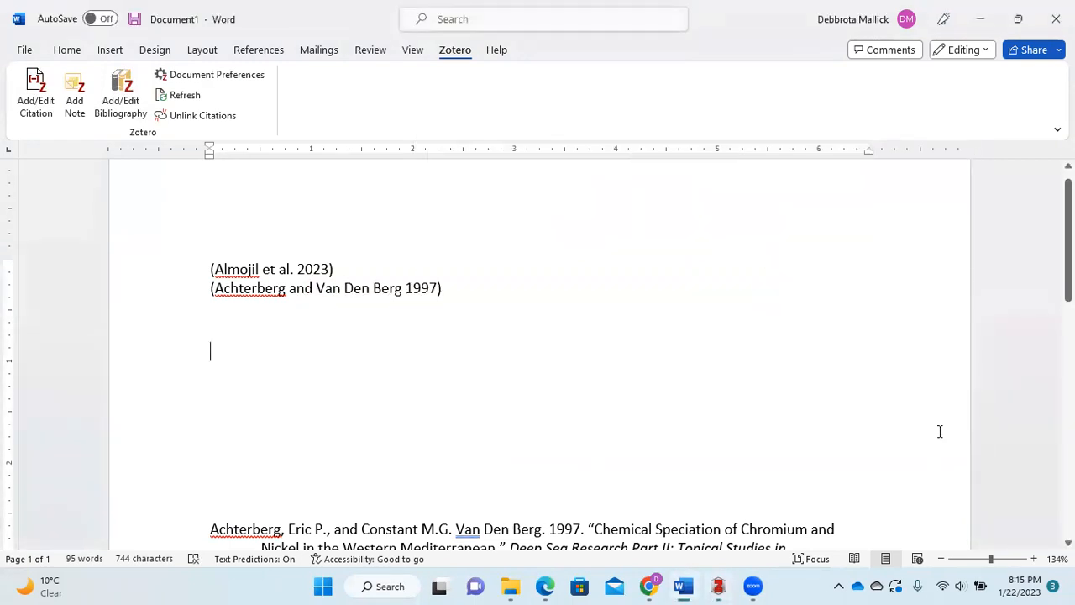
# - Remove the extra blank lines between the second citation and the bibliography
pyautogui.scroll(-3, 1002, 323)
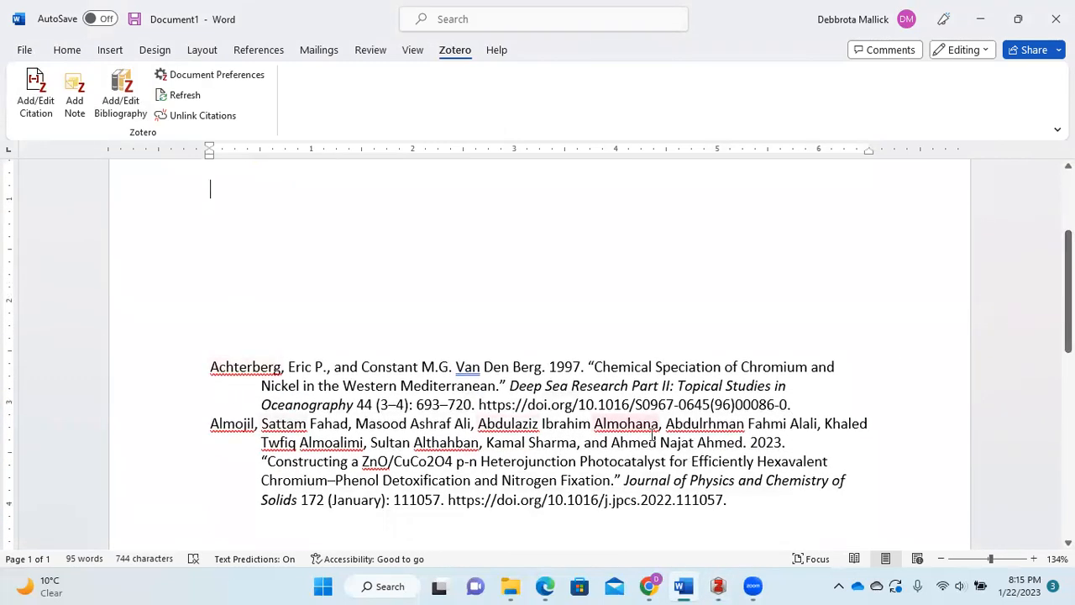
pyautogui.click(483, 335)
pyautogui.scroll(-2, 484, 336)
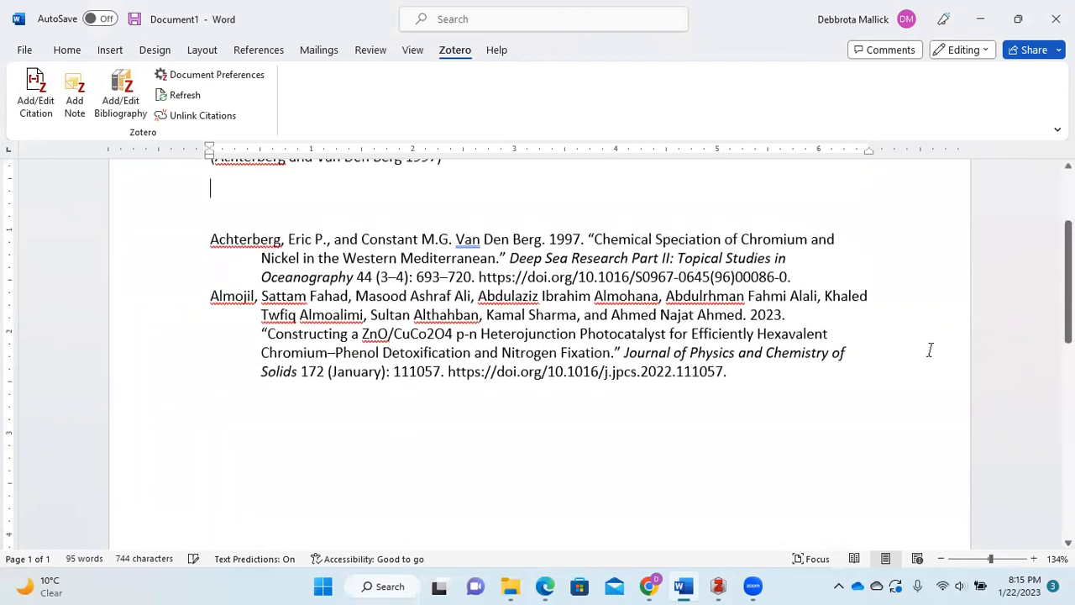
pyautogui.scroll(2, 515, 283)
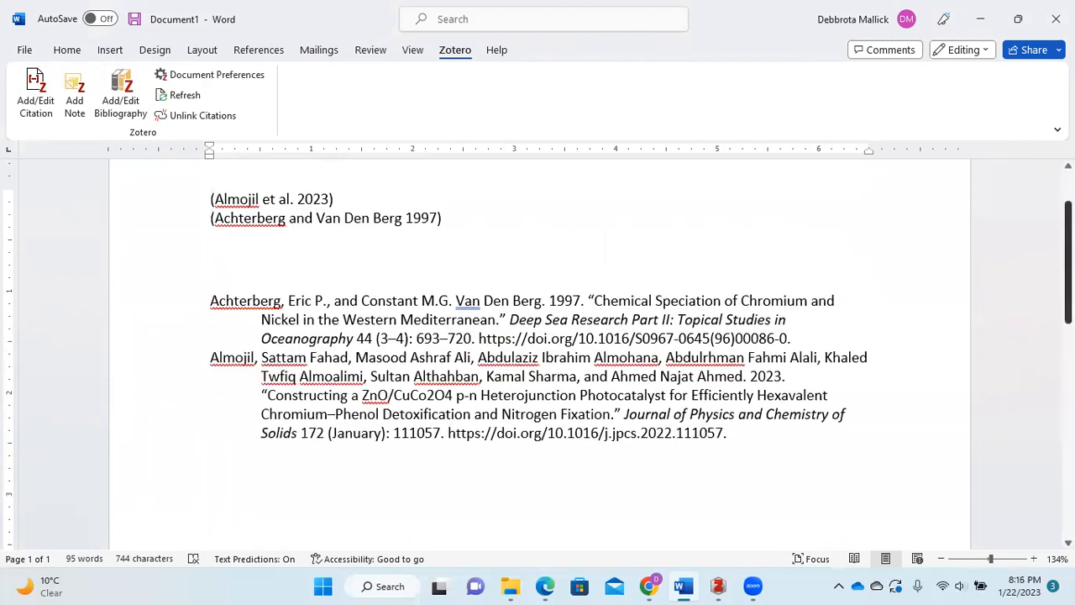
pyautogui.click(291, 334)
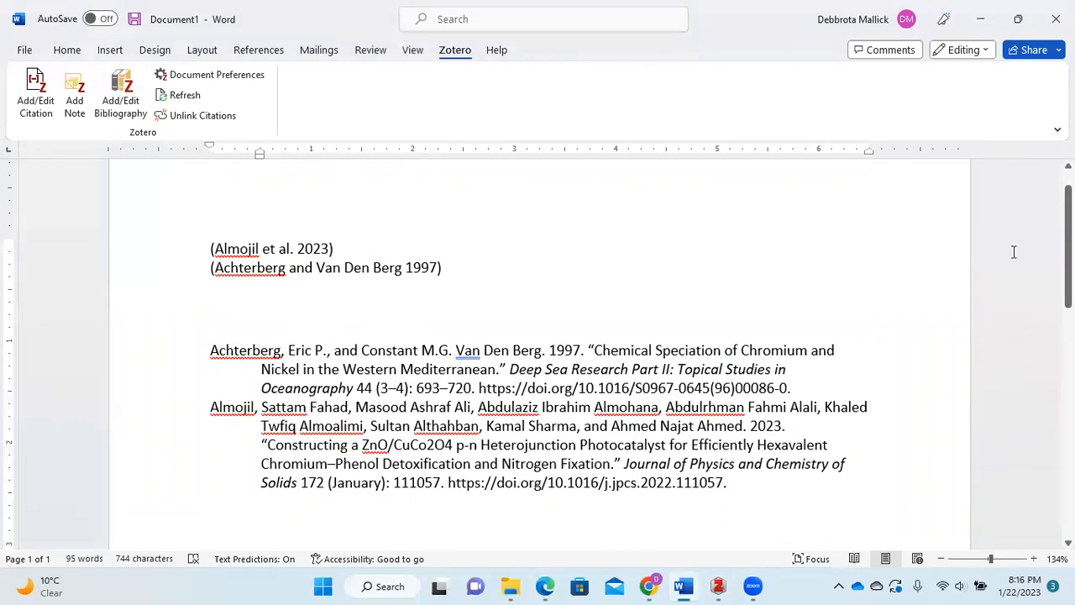
pyautogui.scroll(-1, 538, 365)
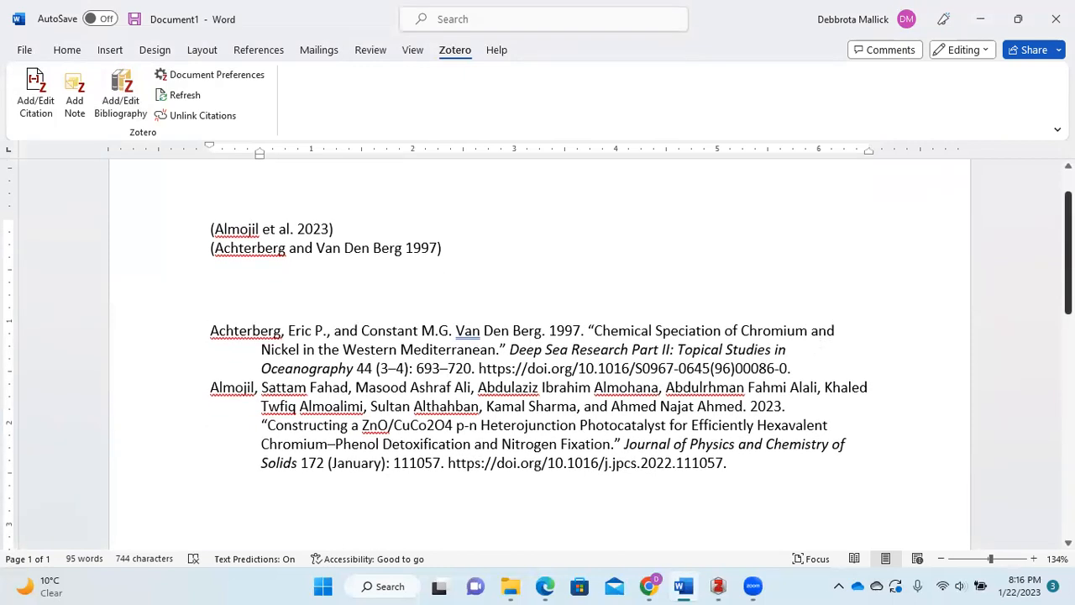
pyautogui.scroll(1, 539, 353)
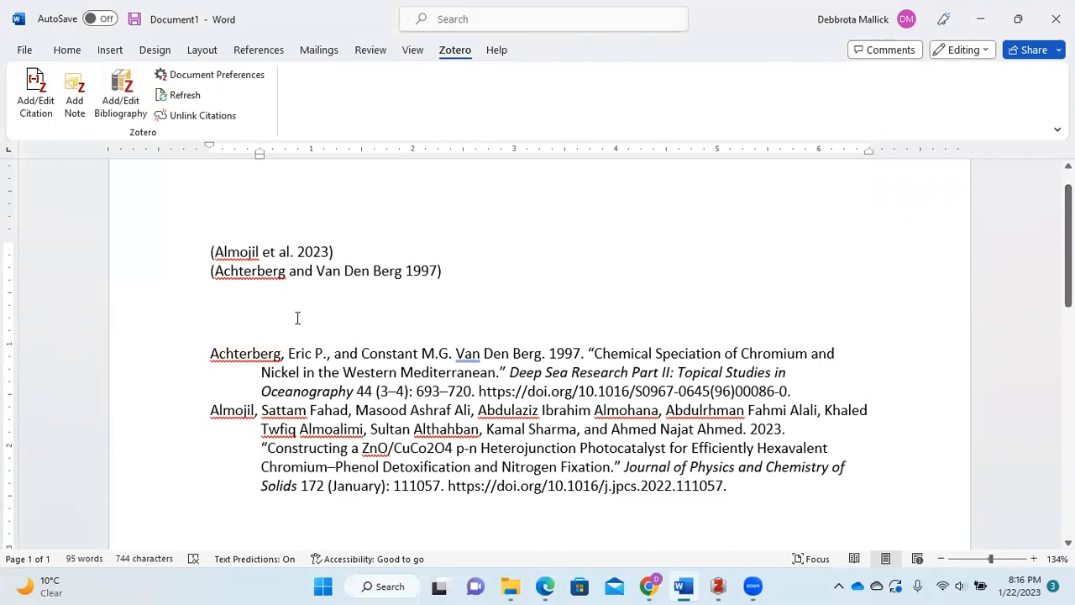